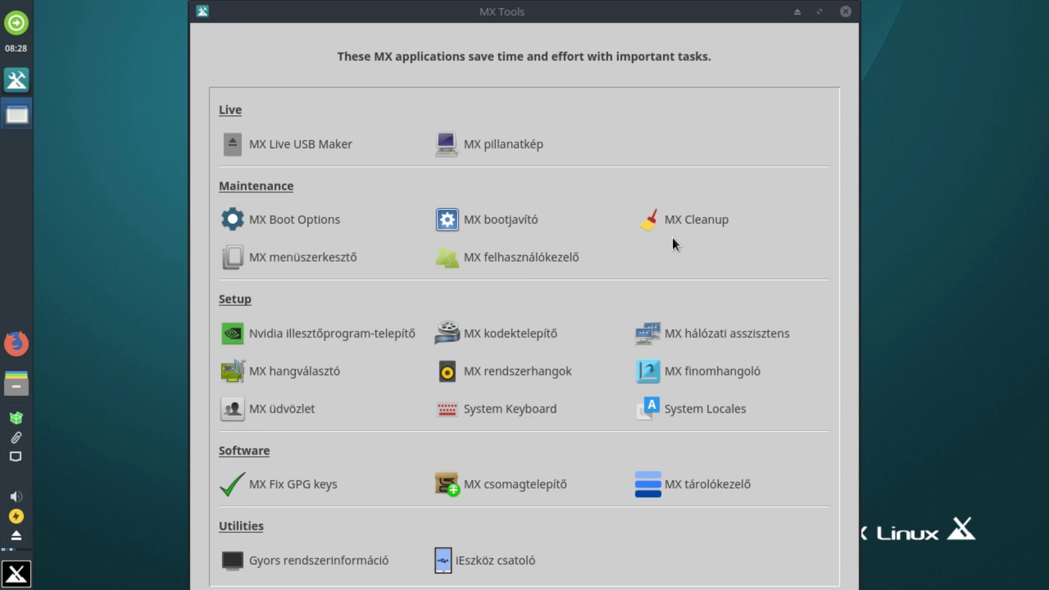
- Open MX finomhangoló from the MX Tools collection and apply Compton as the compositor
click(606, 207)
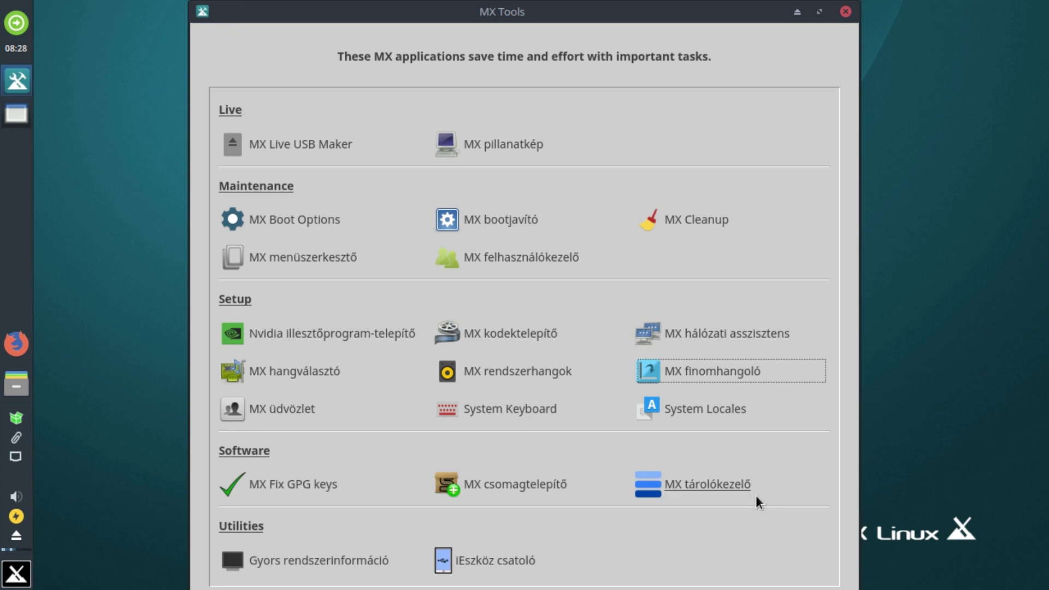
click(713, 372)
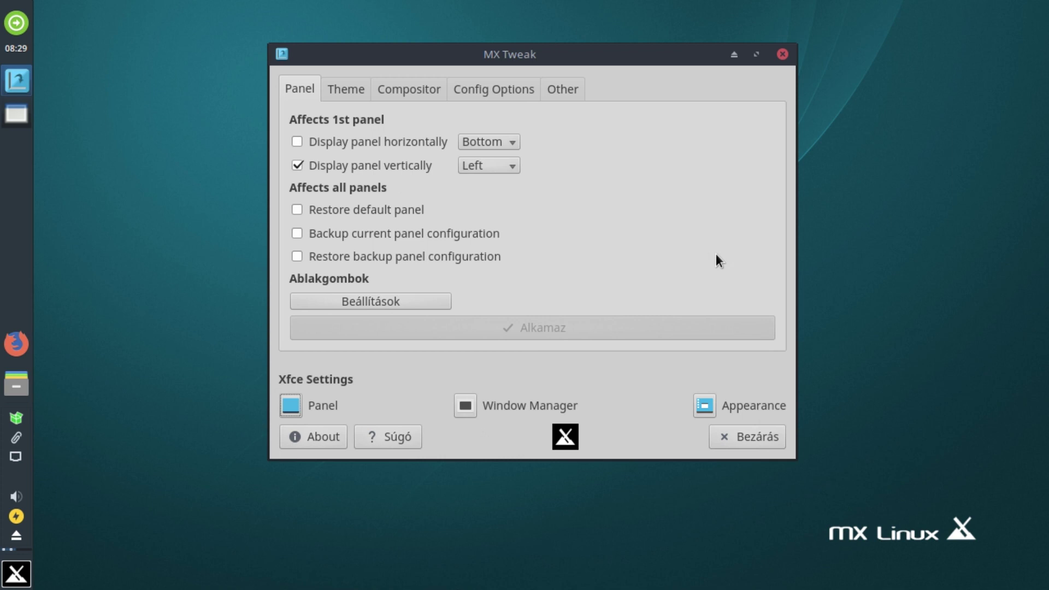
click(407, 85)
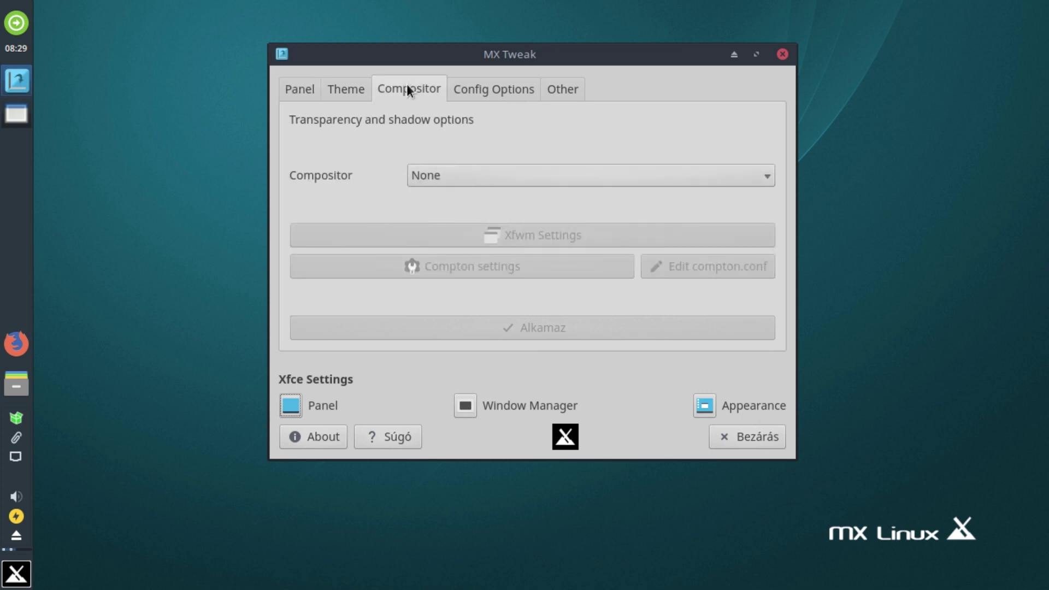
click(650, 180)
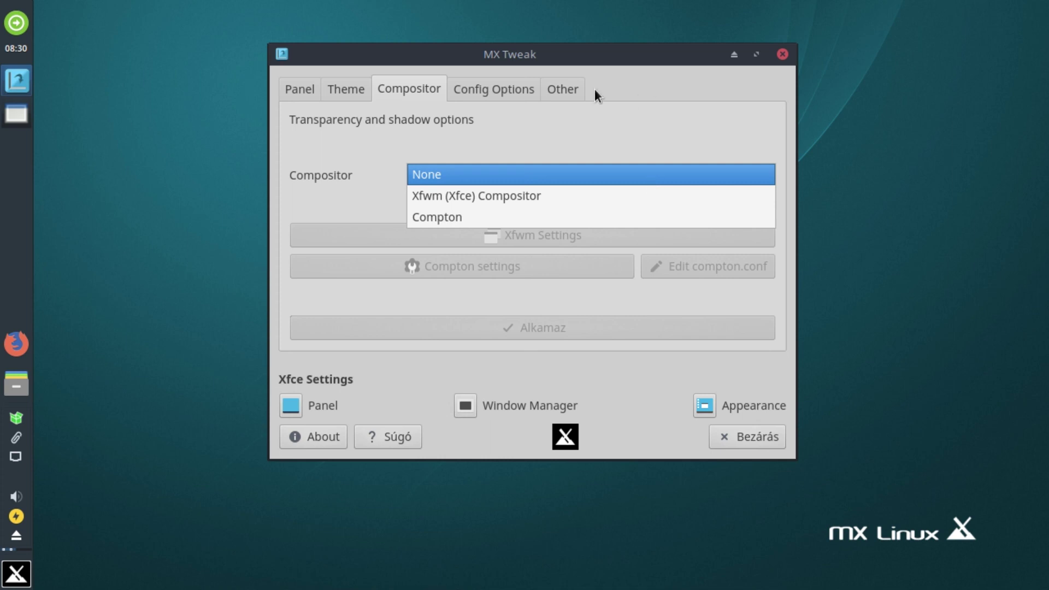
click(466, 218)
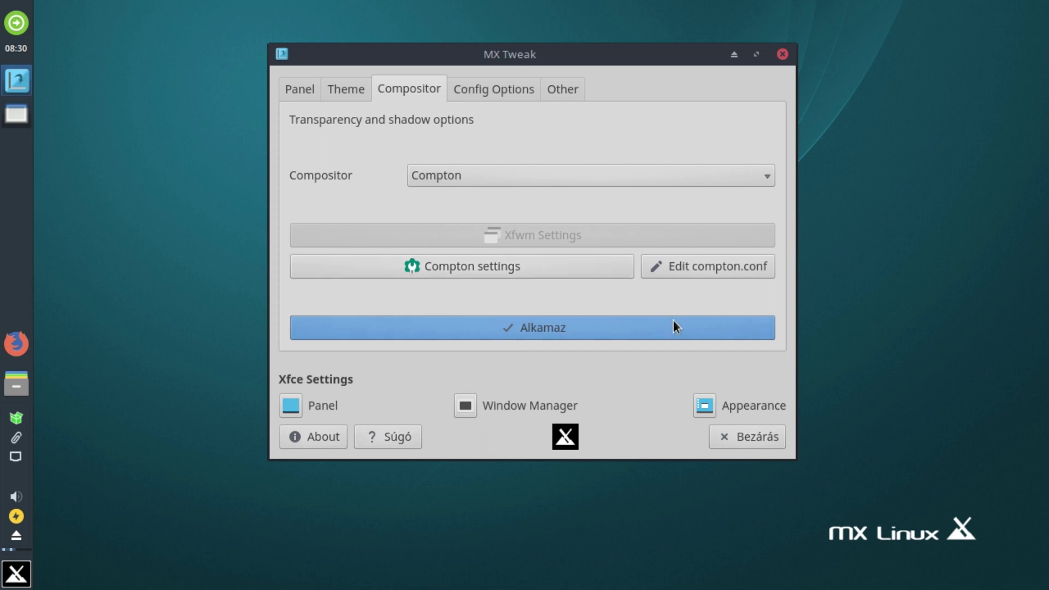
click(555, 327)
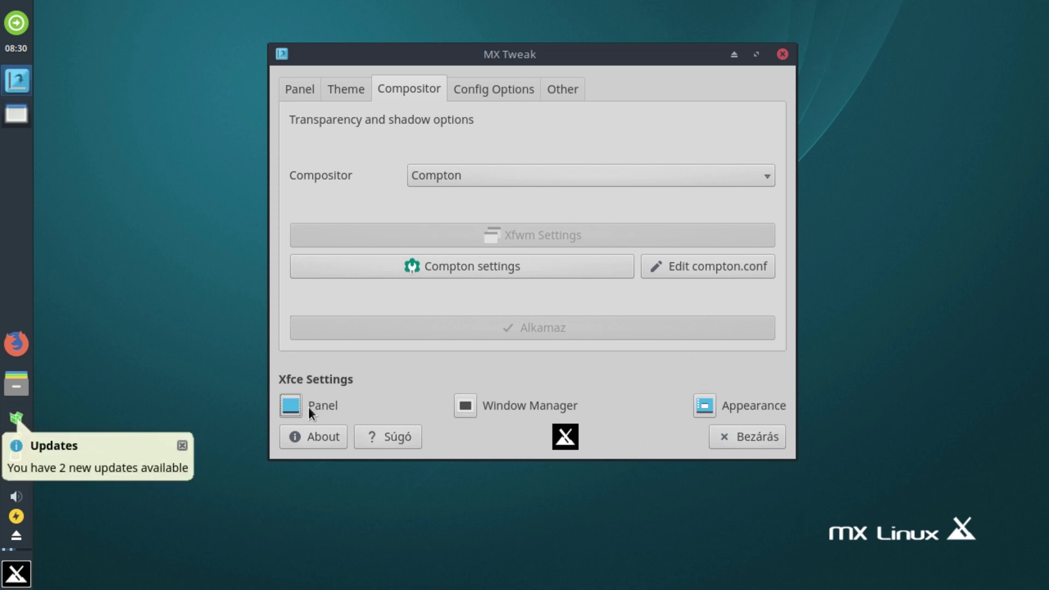
- Dismiss the updates notification and close both MX Tweak and MX Tools
click(109, 477)
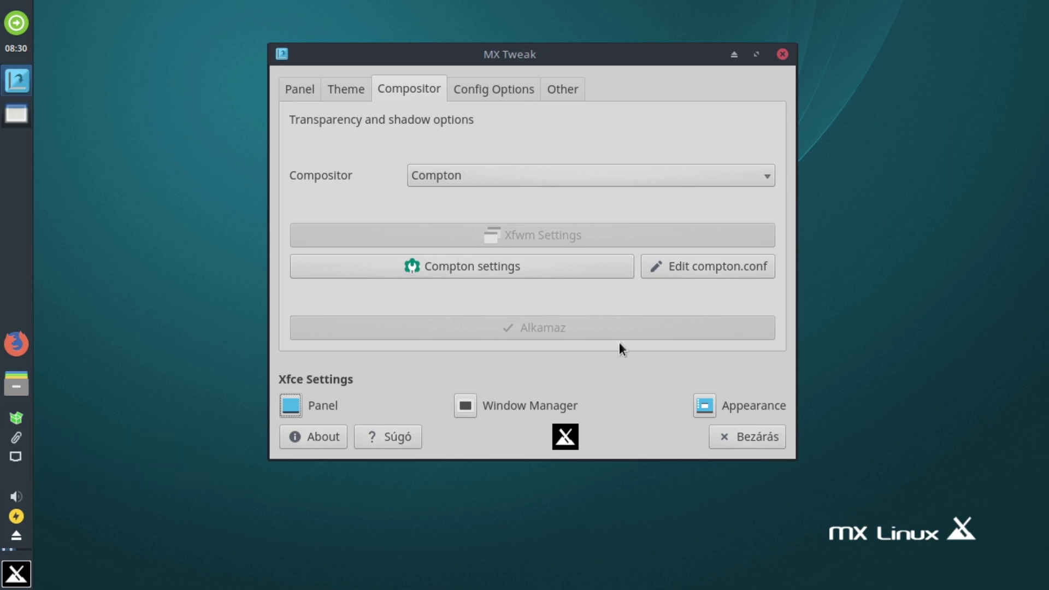
click(746, 435)
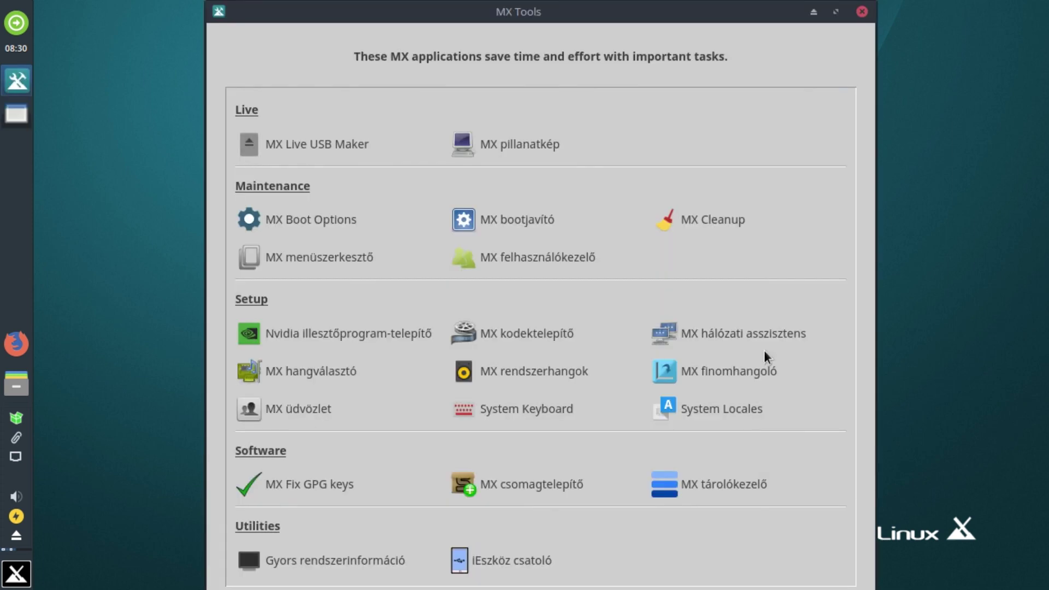
click(866, 12)
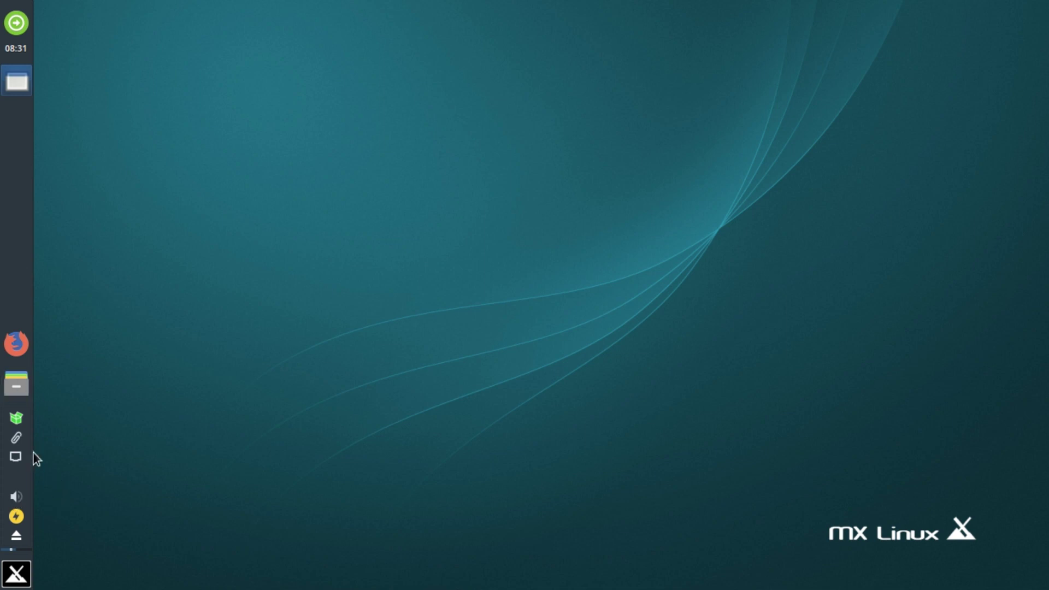
click(25, 583)
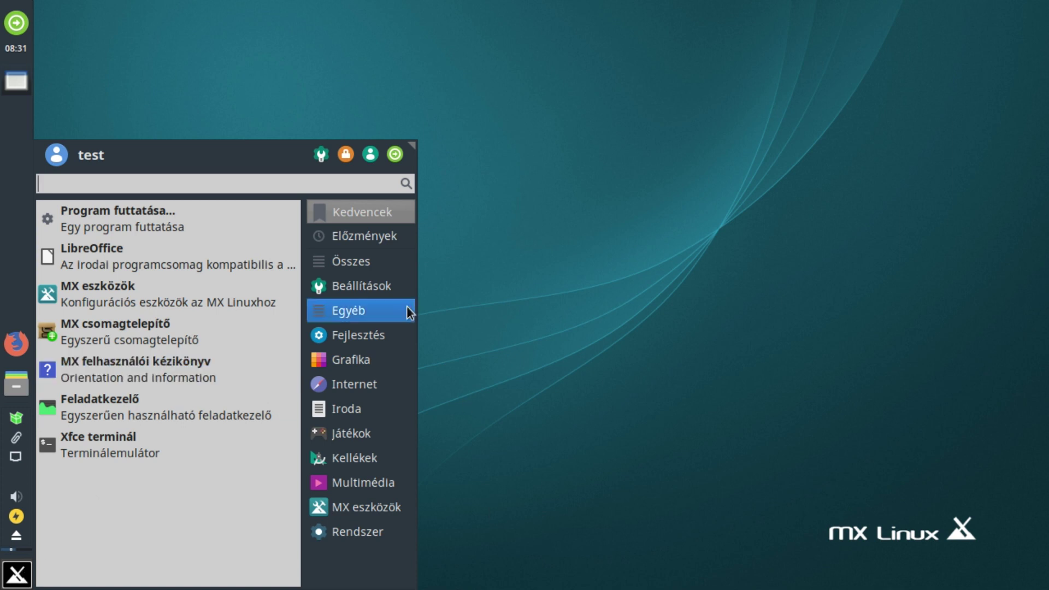
click(638, 119)
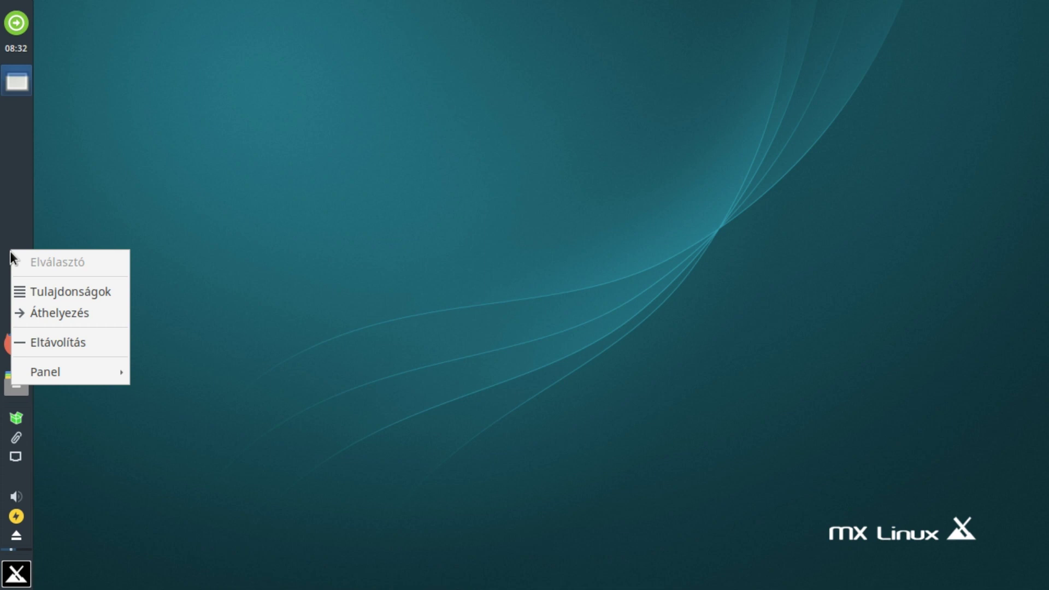
- Open the desktop panel's settings (Panel beállításai) and bring its window to full size
mouse_move(107, 373)
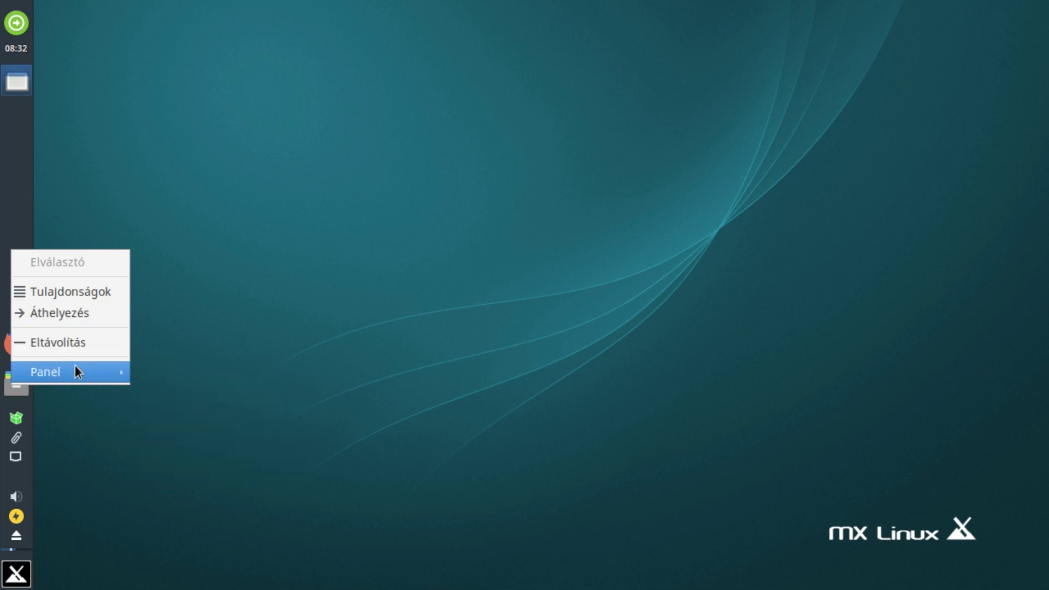
mouse_move(75, 371)
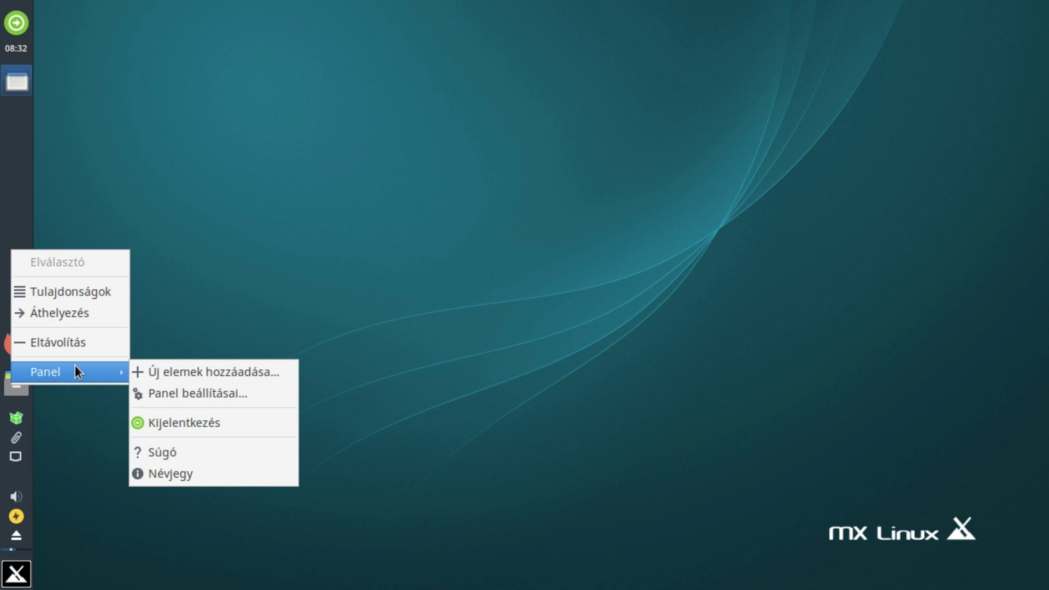
click(188, 392)
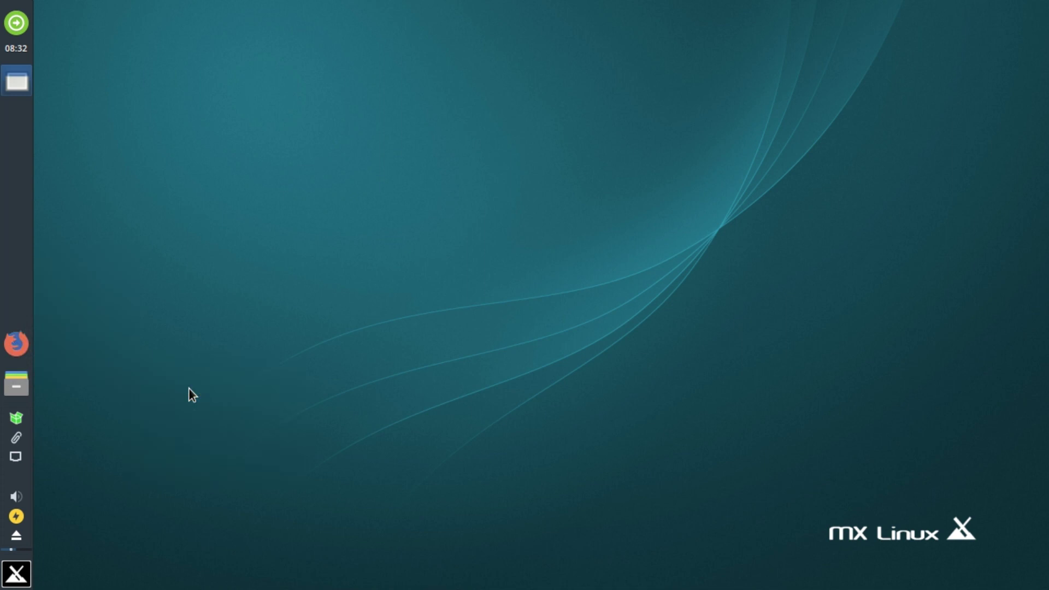
click(324, 12)
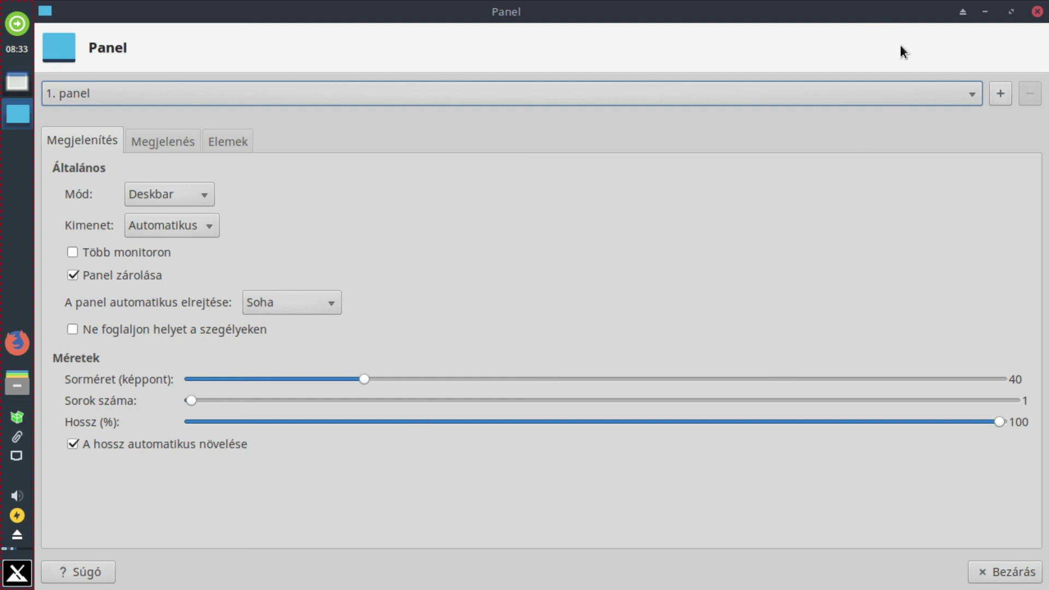
- Add a second panel and move it to the middle of the screen's upper area
click(975, 93)
click(975, 93)
click(999, 94)
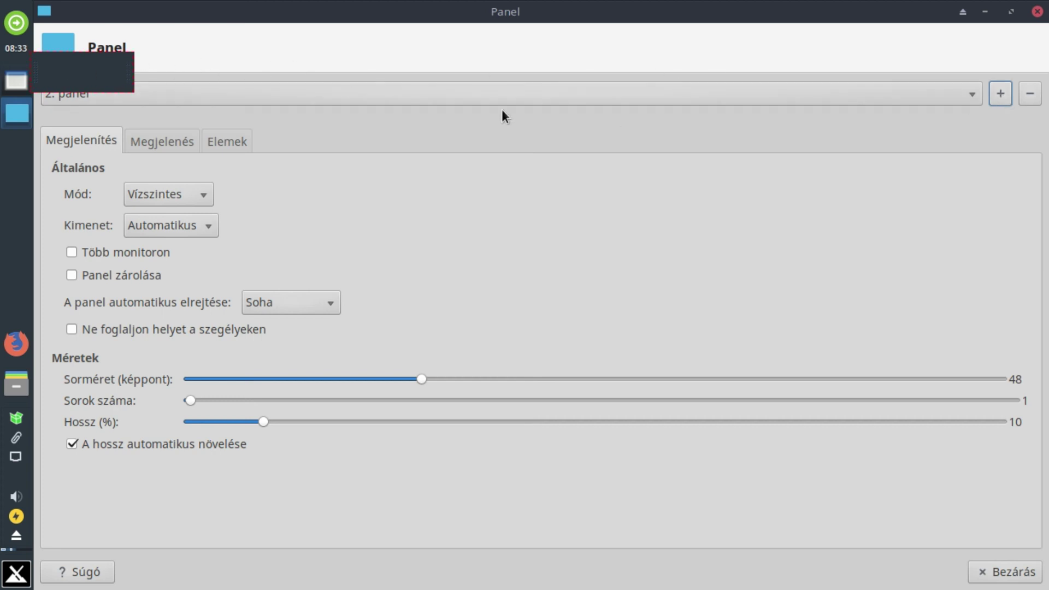
drag(72, 64, 510, 80)
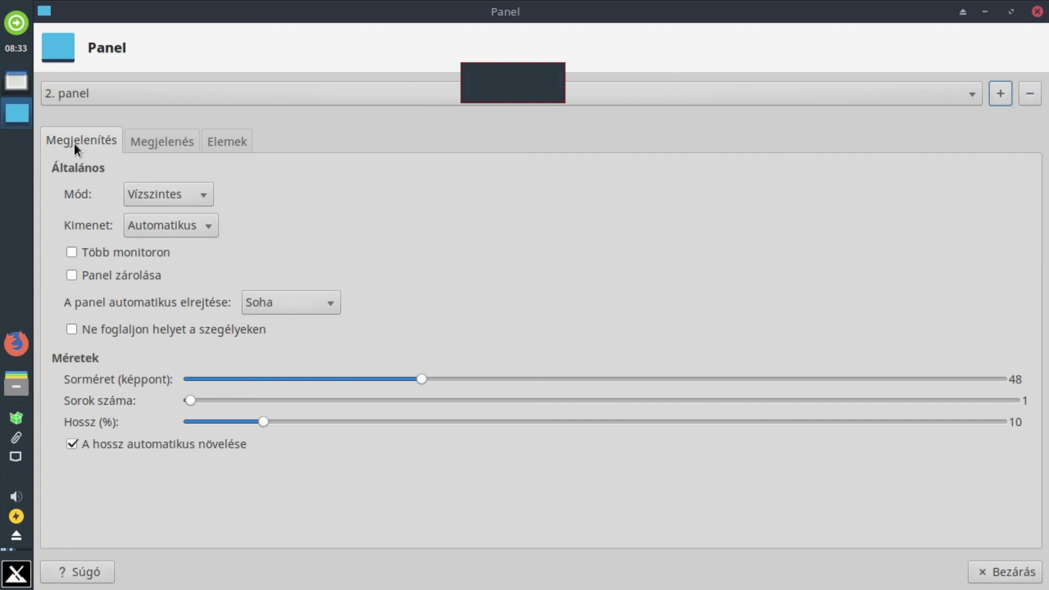
- Try the Függőleges and Deskbar modes on the second panel, then return it to Vízszintes
click(201, 196)
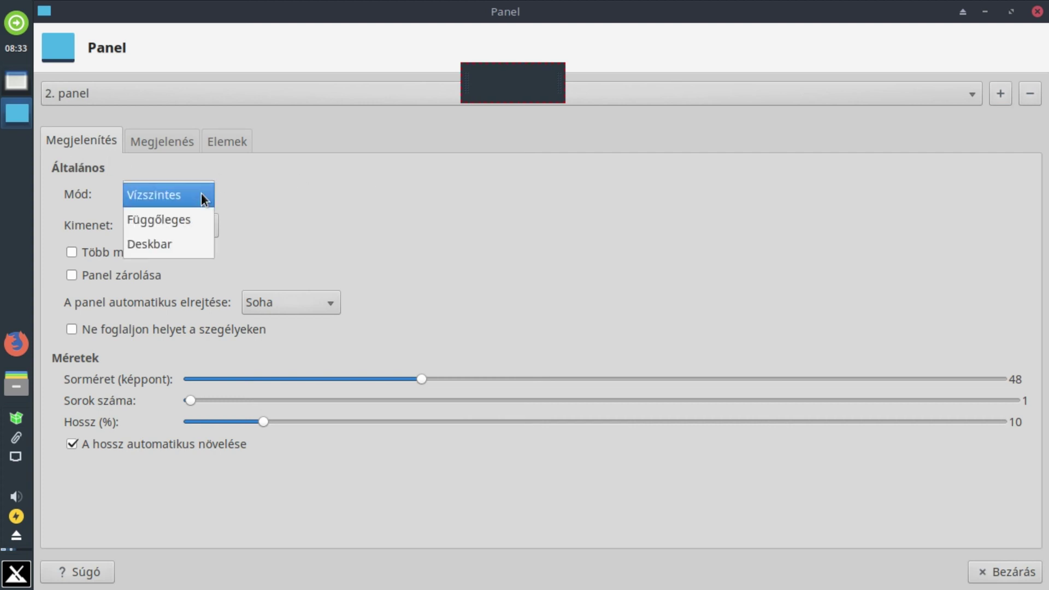
click(178, 219)
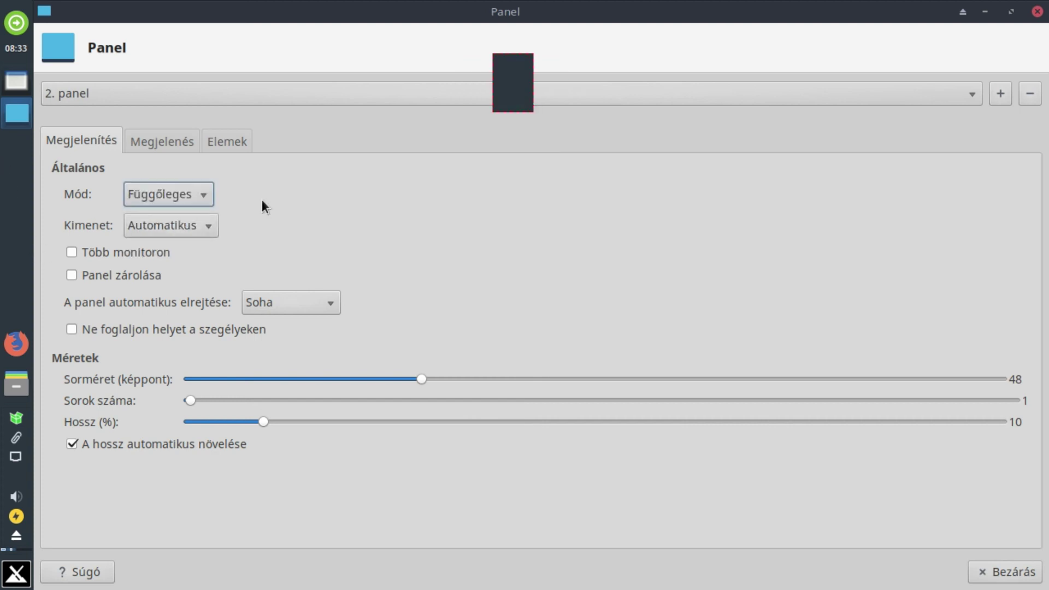
click(143, 198)
click(159, 165)
click(165, 195)
click(151, 240)
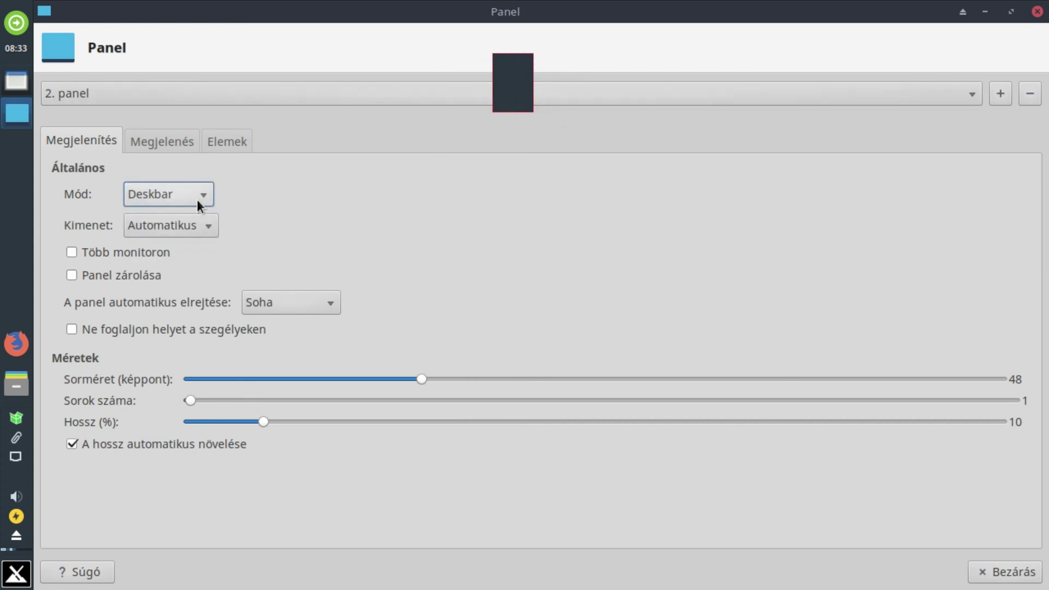
click(168, 195)
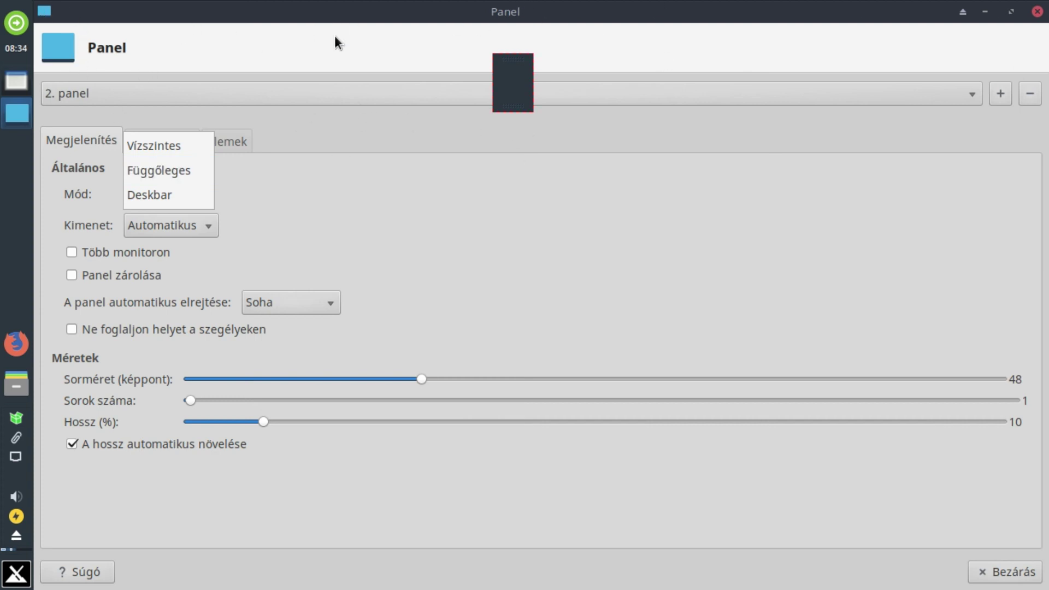
click(192, 153)
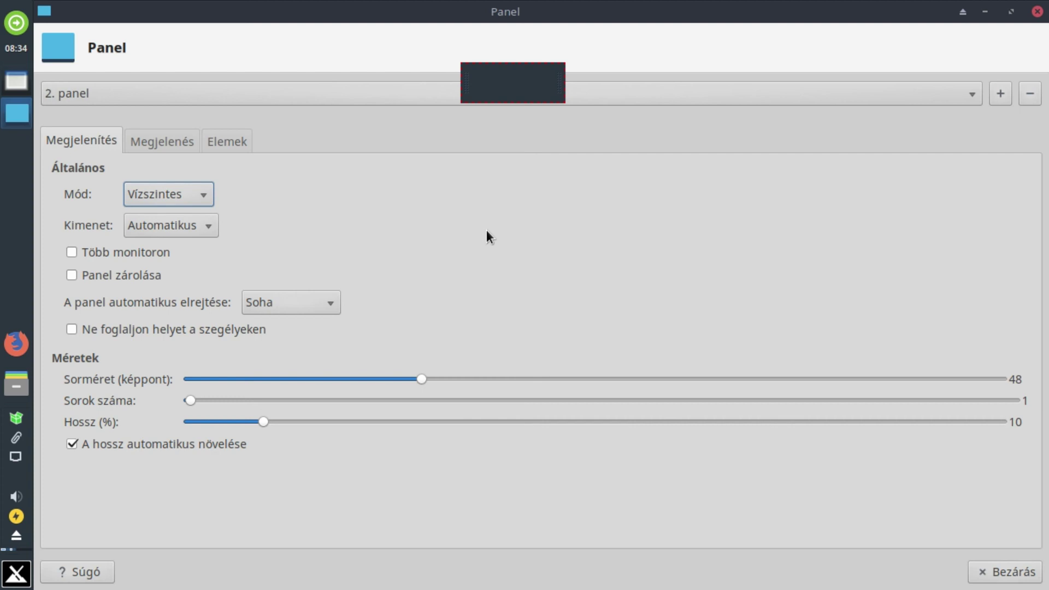
- Try the 1. monitor output and the Több monitoron option on the second panel, restoring the Automatikus output
click(167, 228)
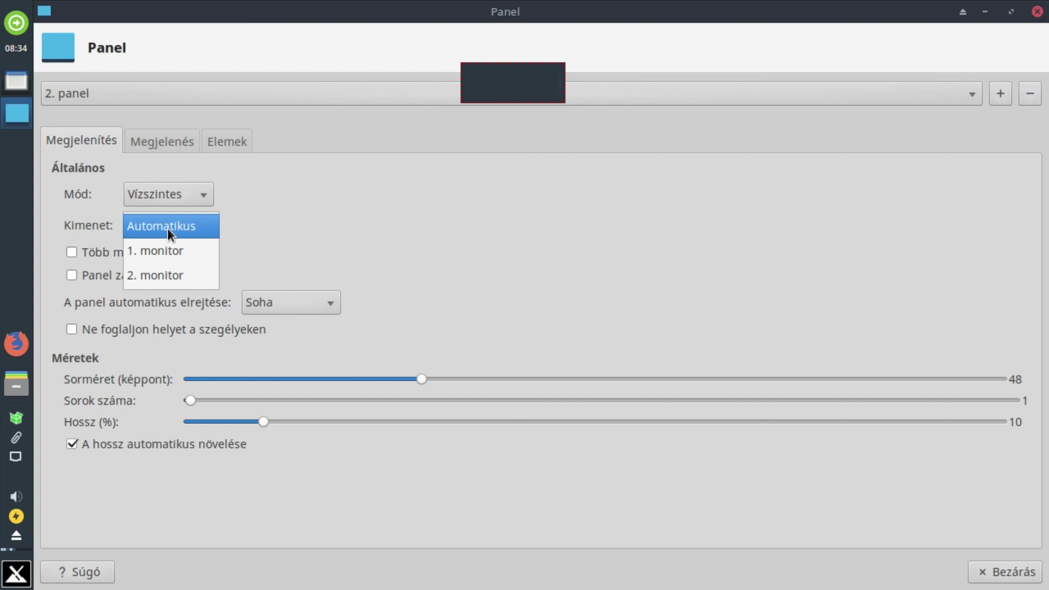
click(171, 250)
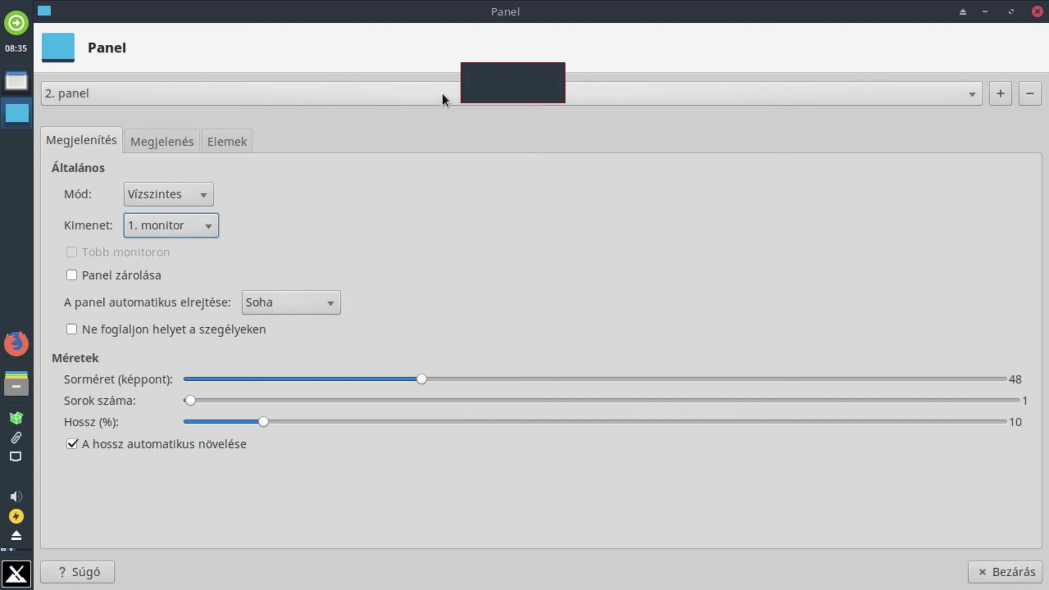
click(136, 225)
click(156, 206)
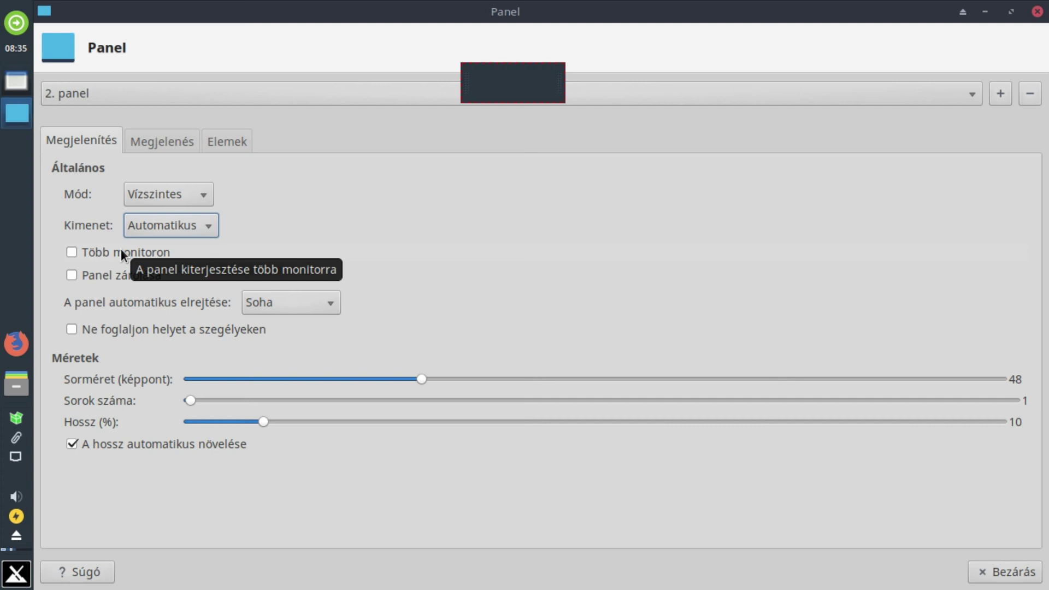
click(71, 252)
click(71, 252)
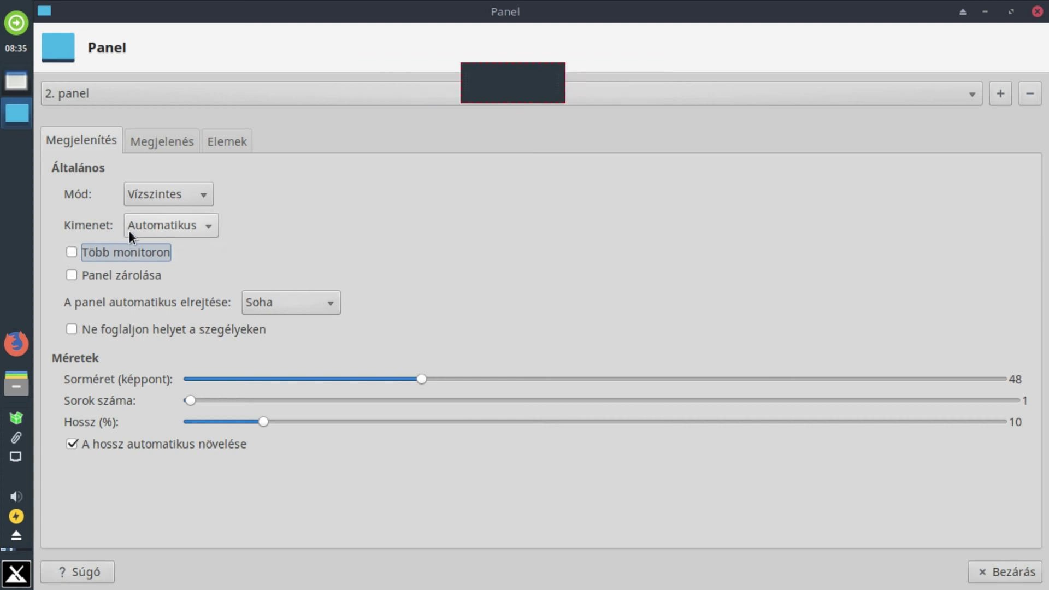
- Assign the second panel to 1. monitor and move it to the upper edge of the screen
click(154, 227)
click(165, 245)
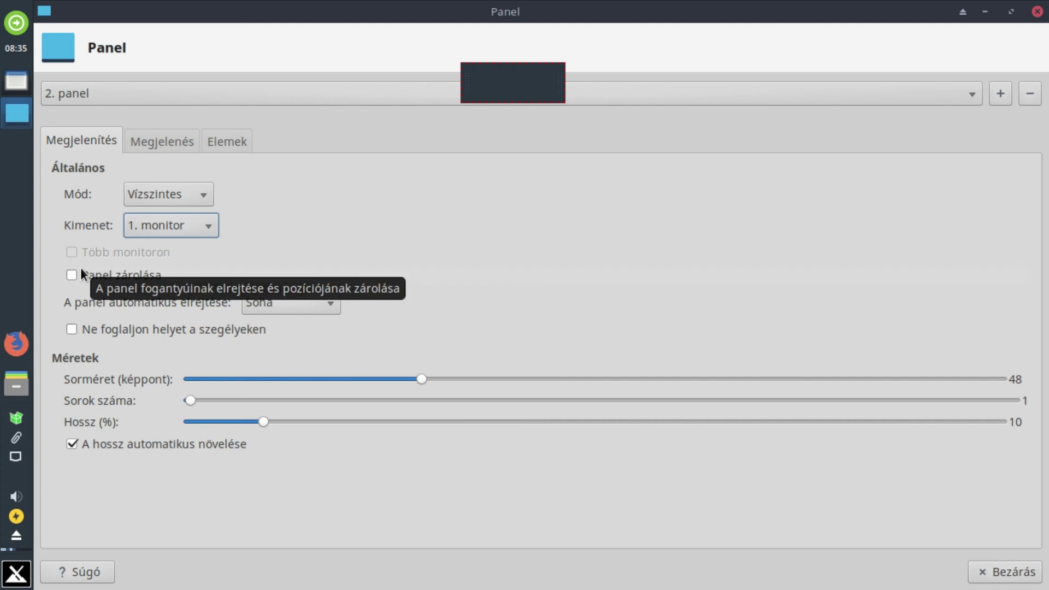
drag(532, 78, 490, 111)
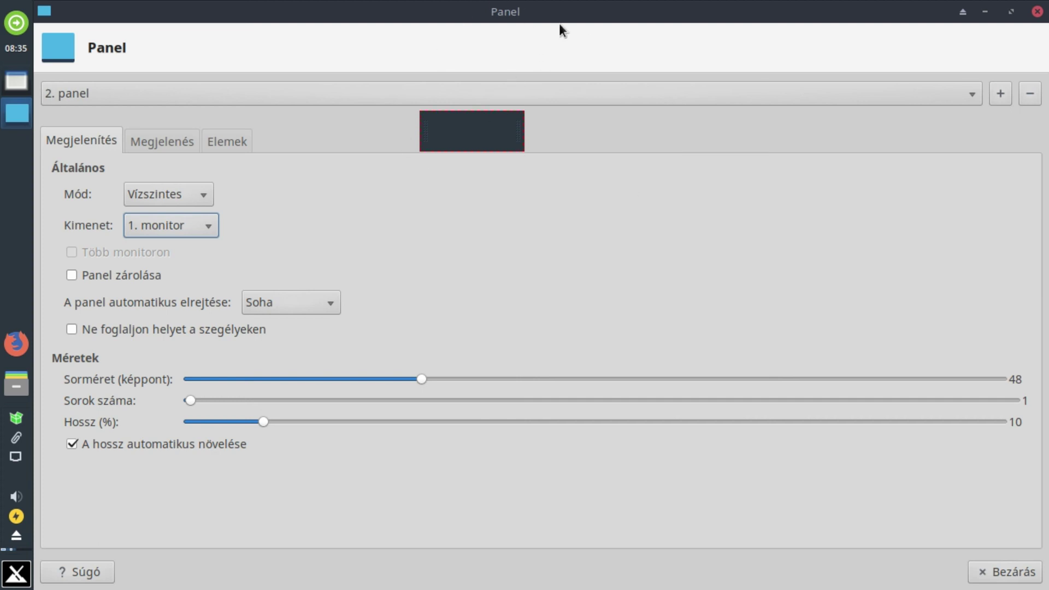
drag(472, 131, 498, 119)
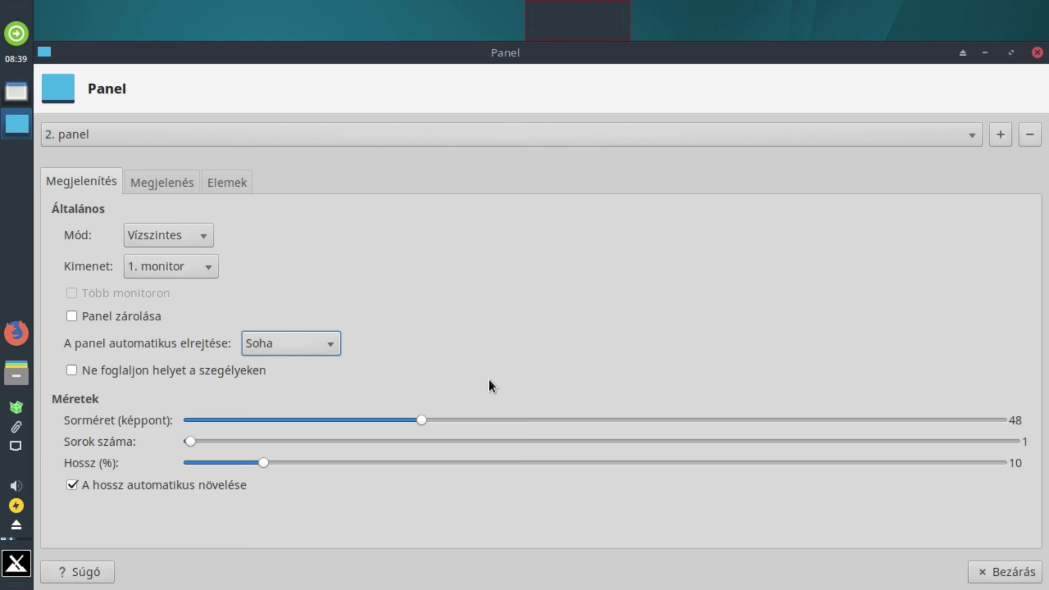
- Review the second panel's automatic hiding choices and enable Ne foglaljon helyet a szegélyeken
click(291, 343)
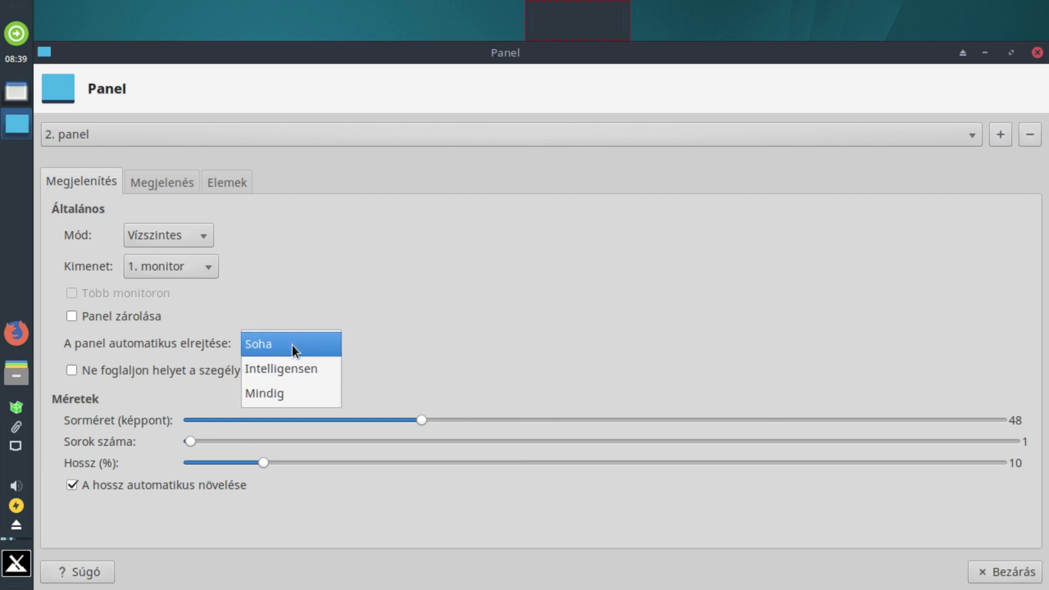
click(496, 294)
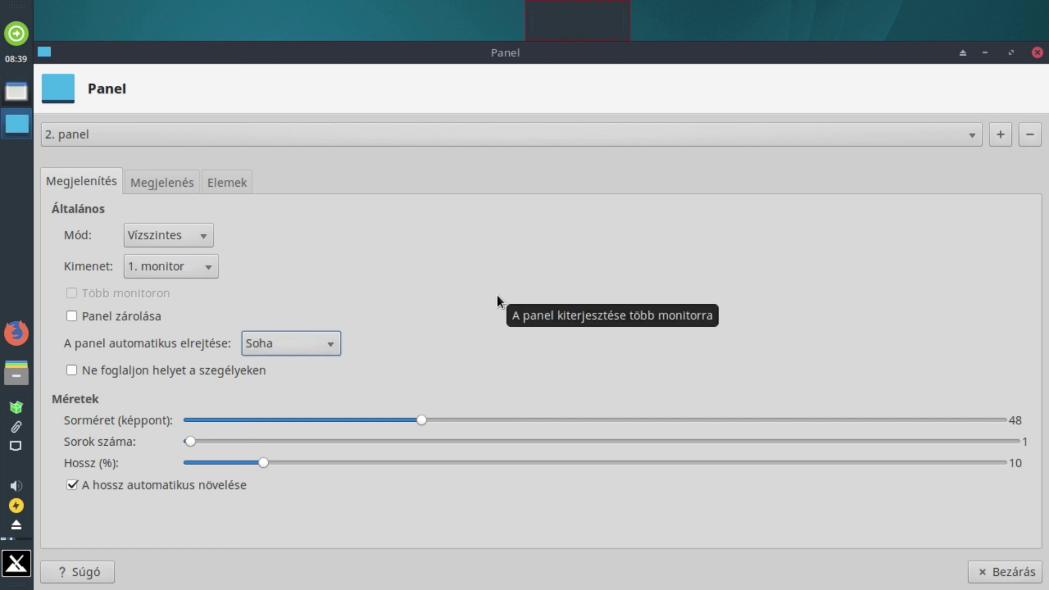
click(72, 369)
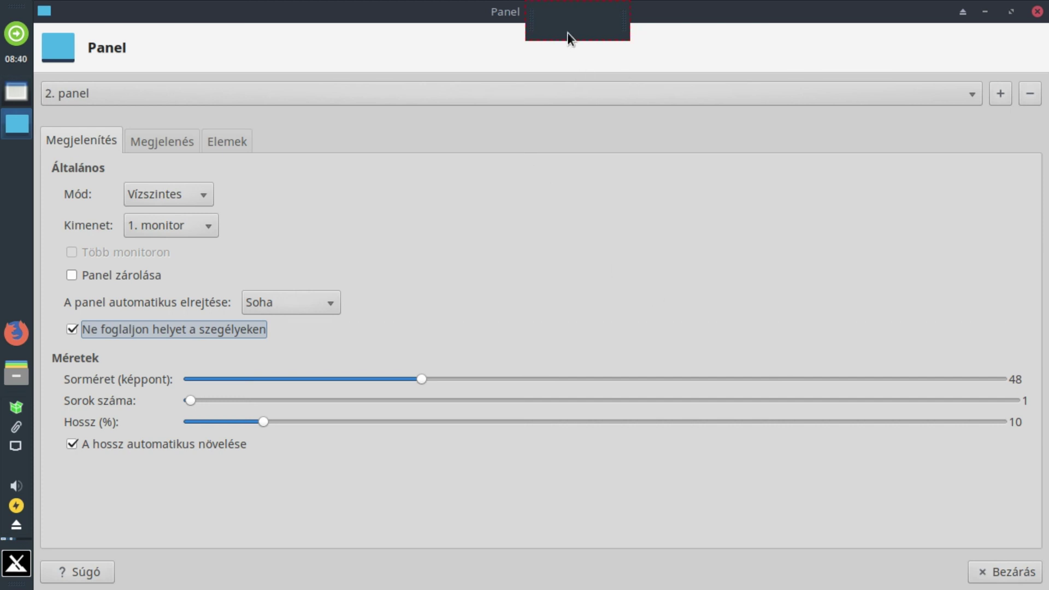
- Enlarge the second panel's row size (Sorméret) to 128 pixels, then reduce it to 17 pixels
click(422, 378)
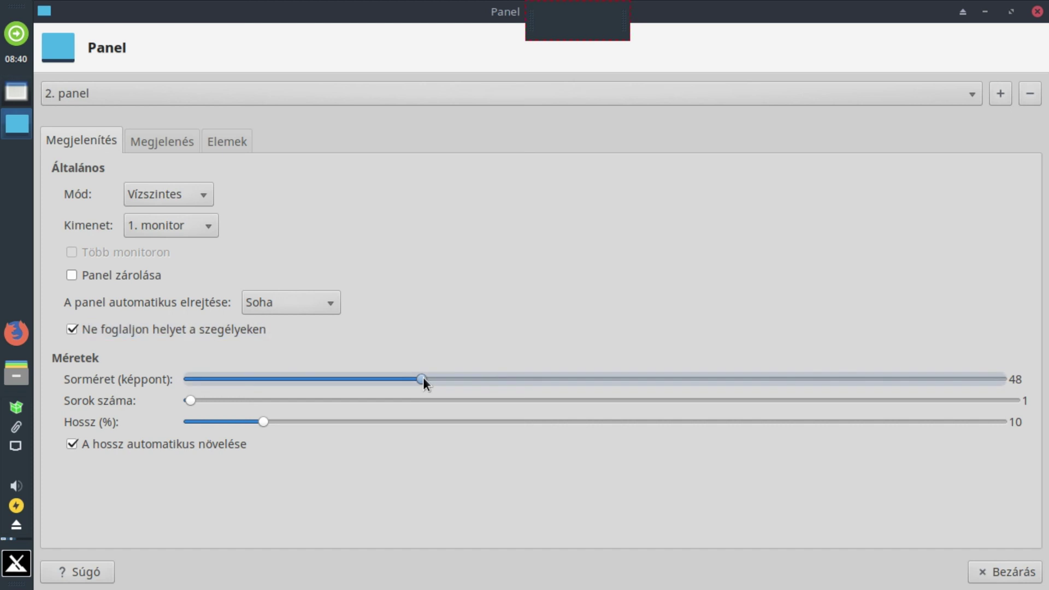
drag(424, 380, 1026, 387)
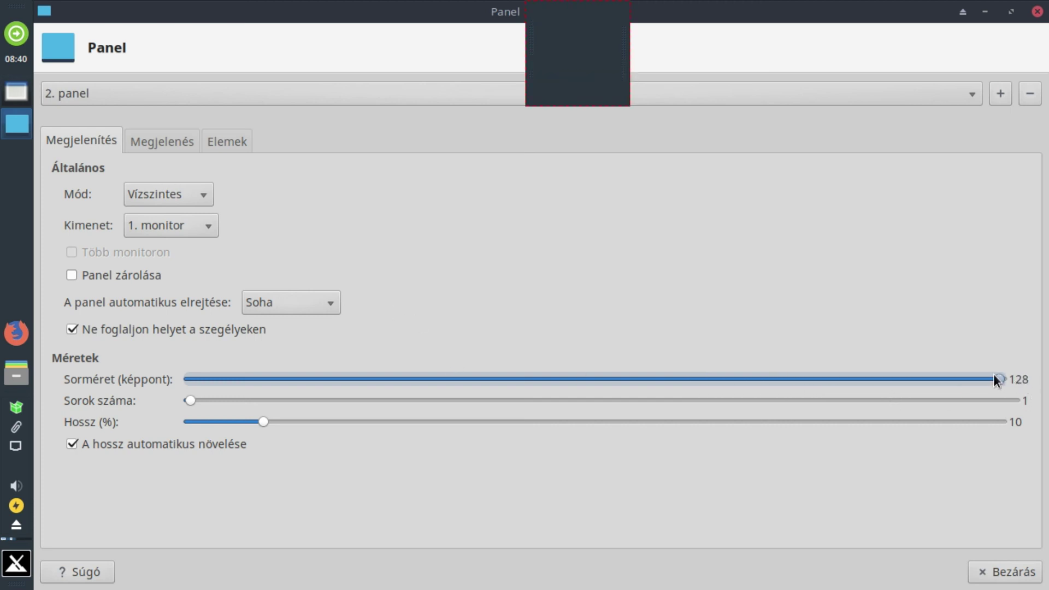
drag(998, 374, 200, 377)
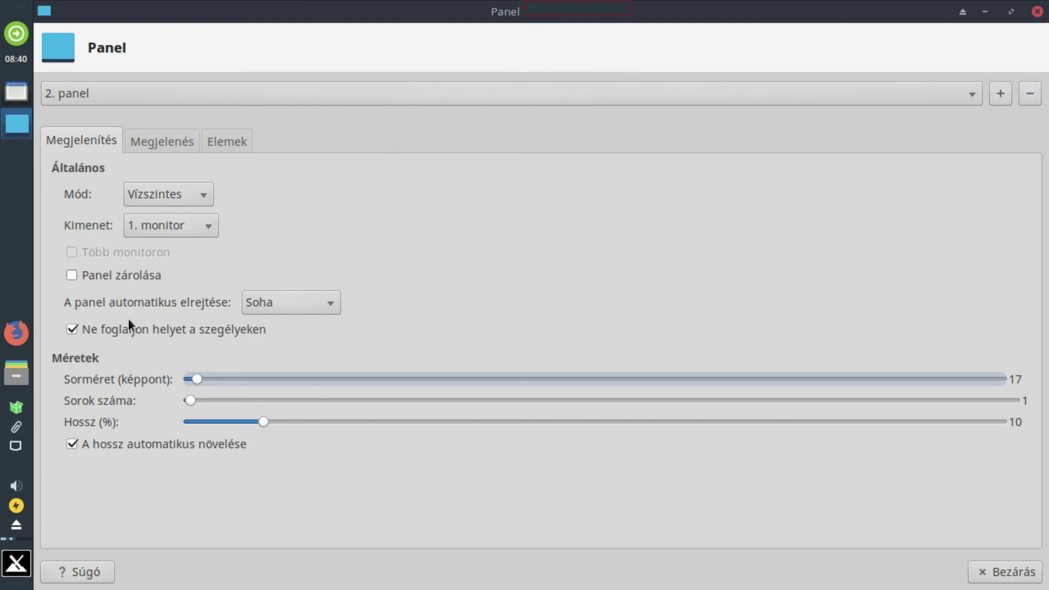
- Set the second panel's row size (Sorméret) to 36 pixels and length (Hossz) to 49%, repositioning the panel below the title bar
drag(198, 376, 186, 379)
drag(192, 379, 334, 371)
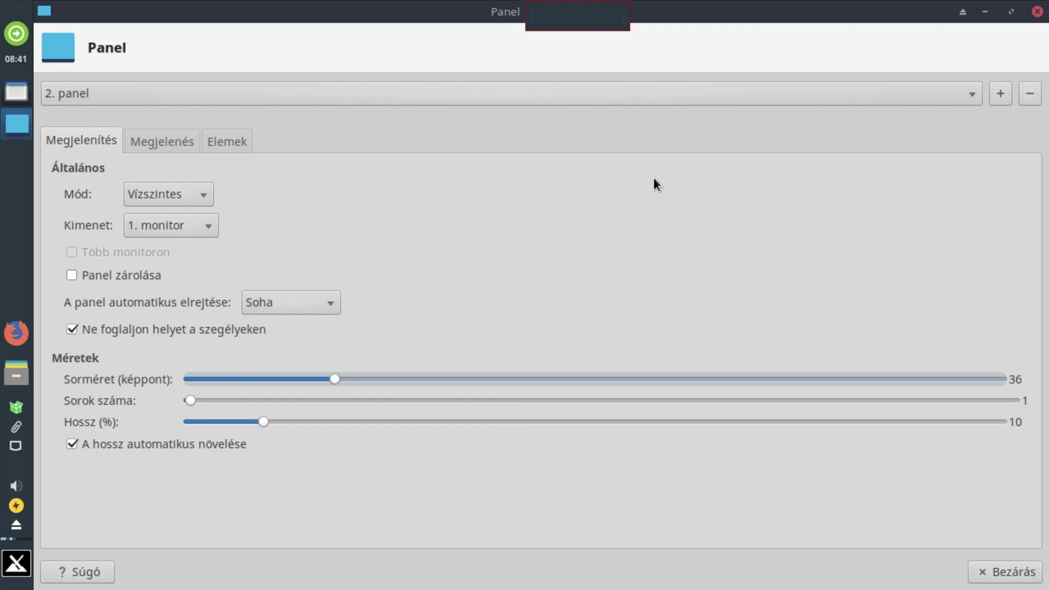
drag(585, 43, 543, 213)
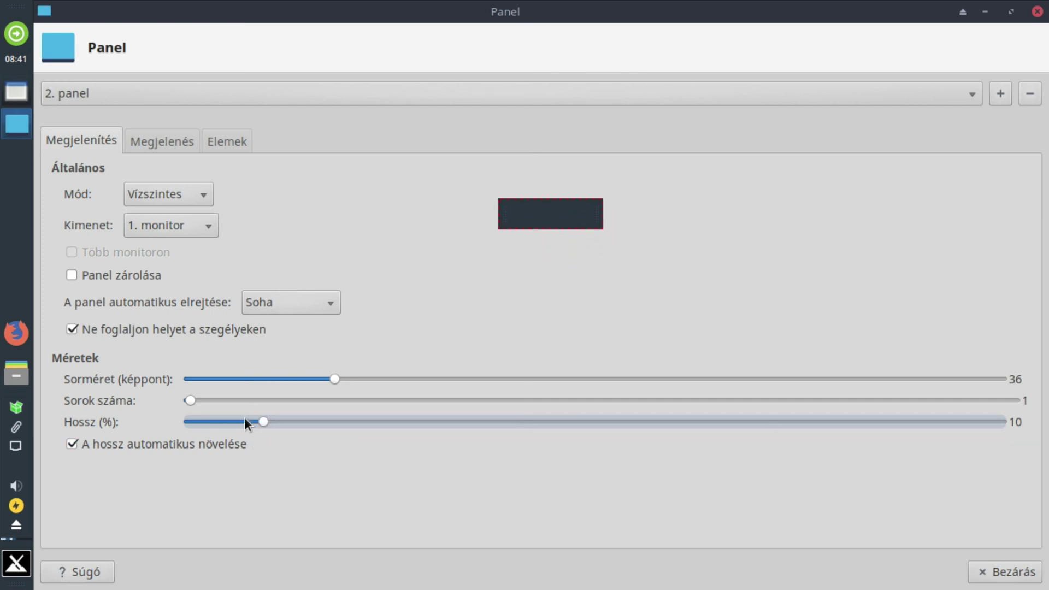
drag(267, 417, 587, 401)
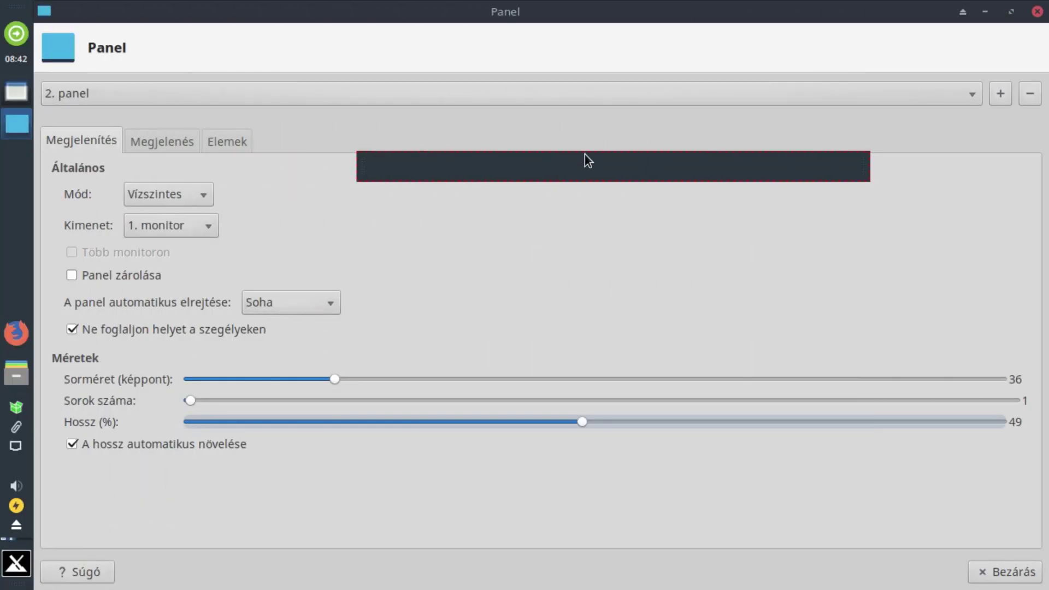
click(86, 444)
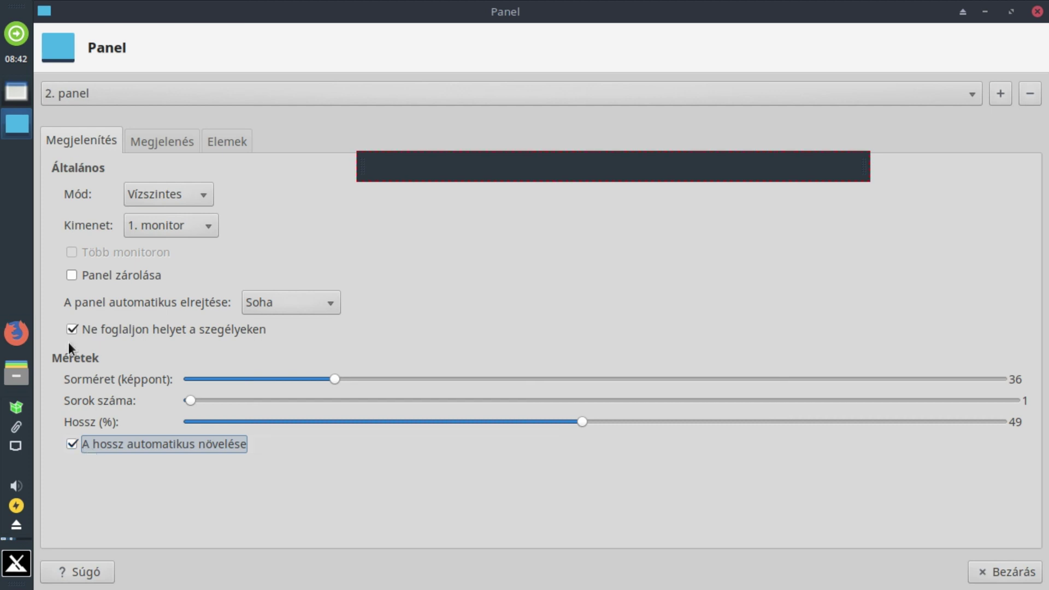
drag(469, 175, 465, 201)
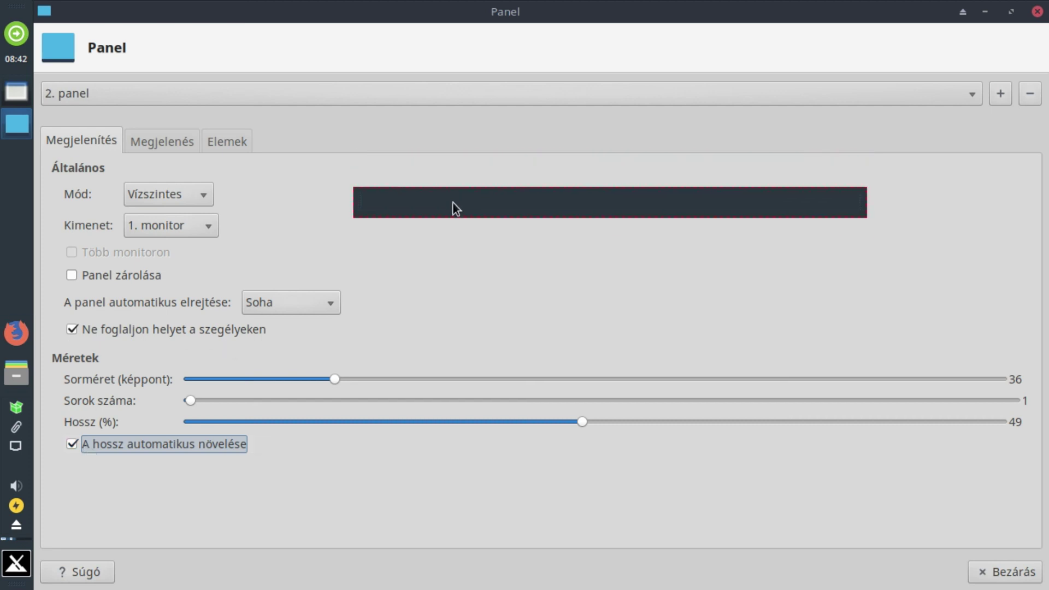
- Give the second panel a solid background (Homogén szín) and sample #1080A8 as its colour
click(145, 147)
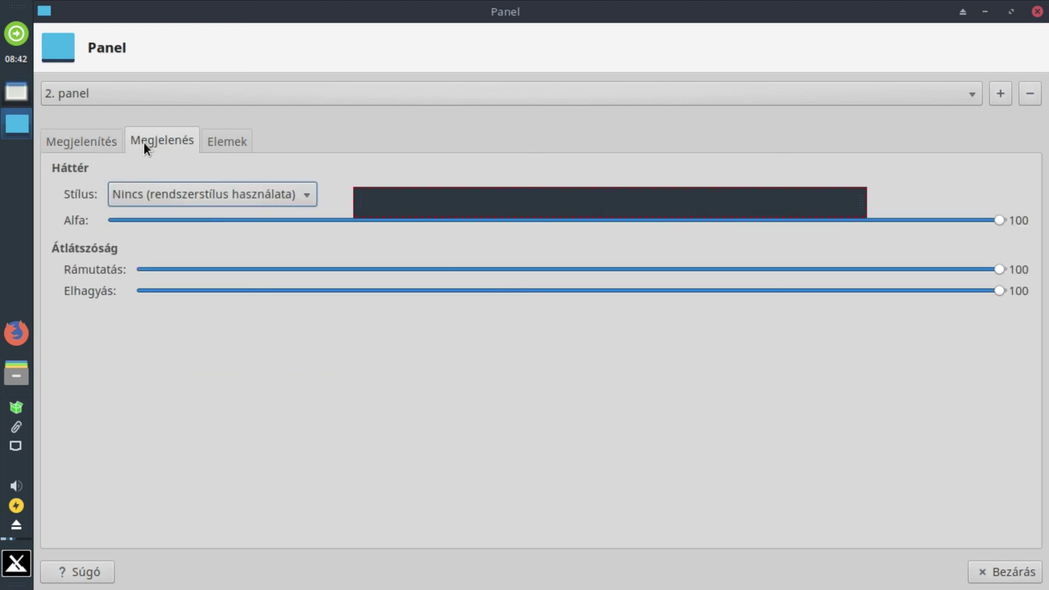
drag(575, 208, 558, 105)
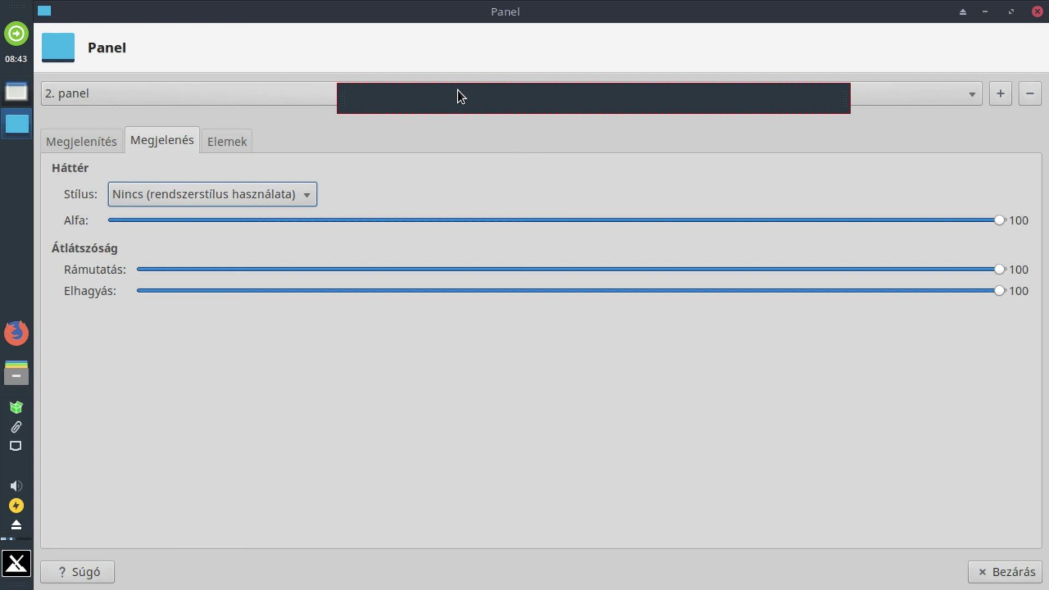
click(185, 188)
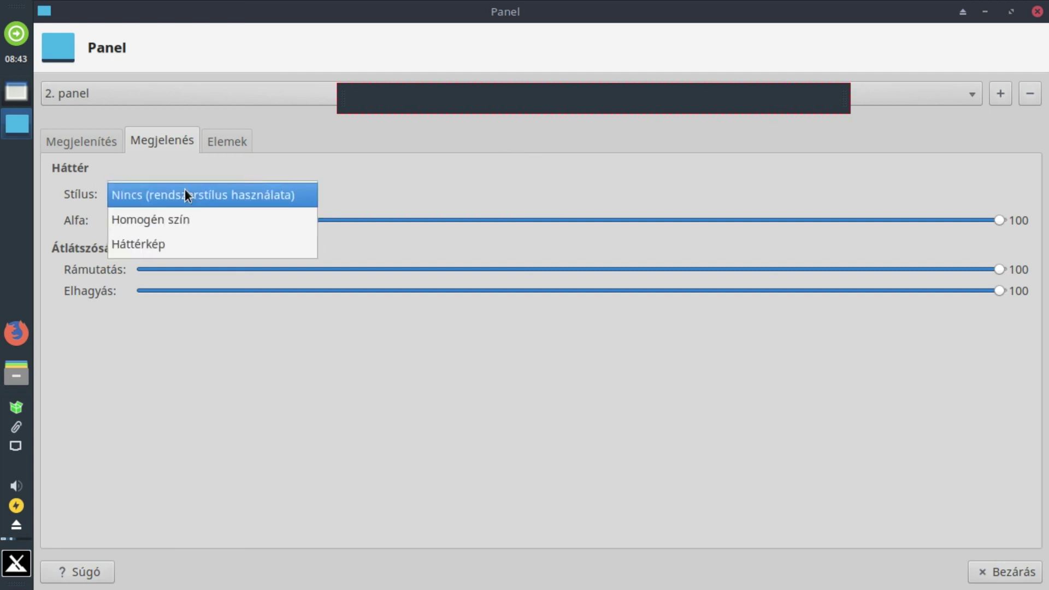
click(194, 219)
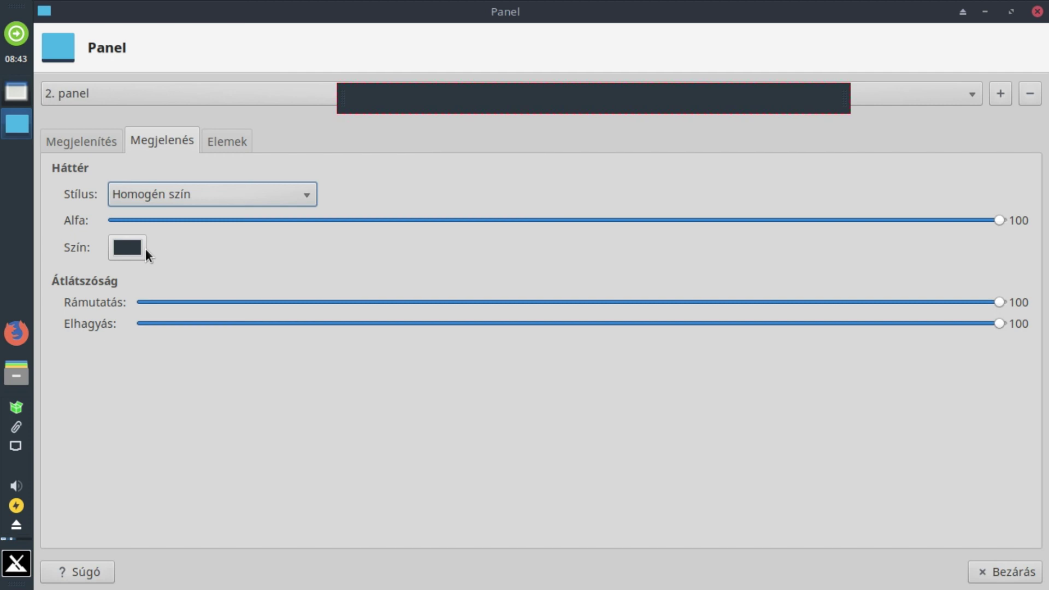
click(128, 246)
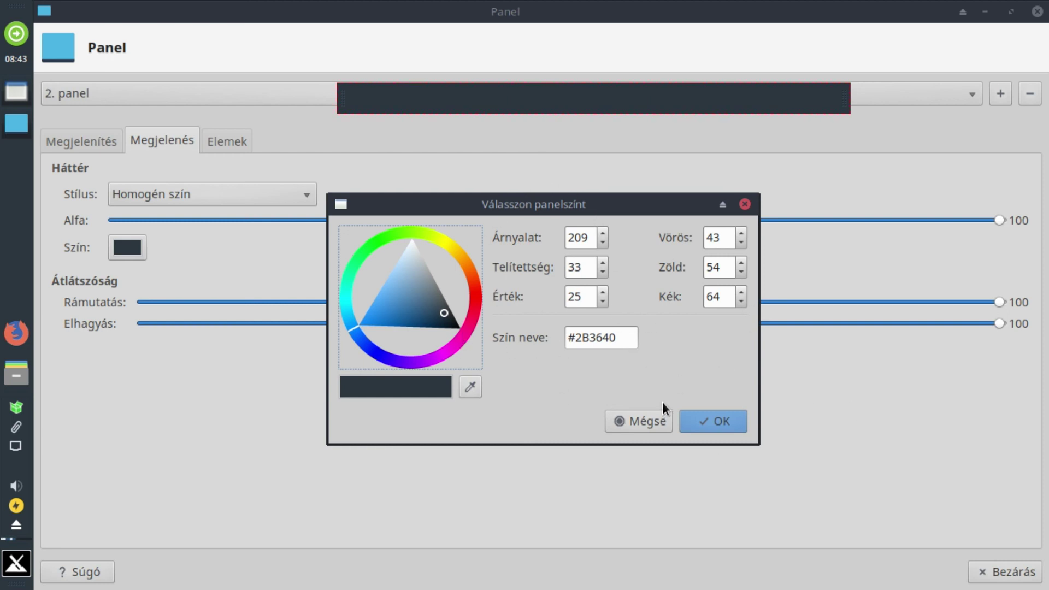
click(469, 386)
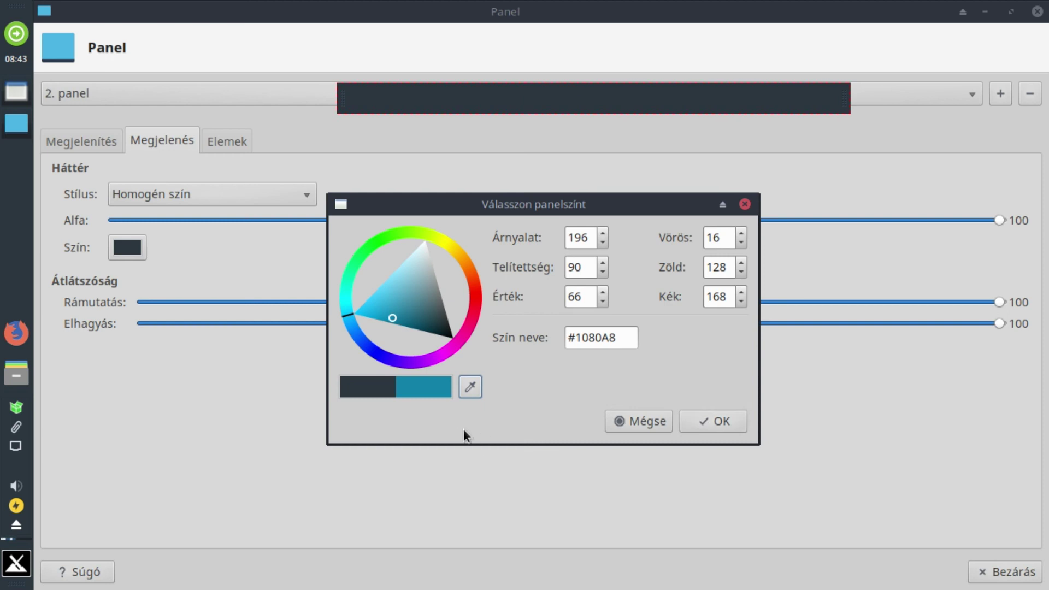
click(710, 420)
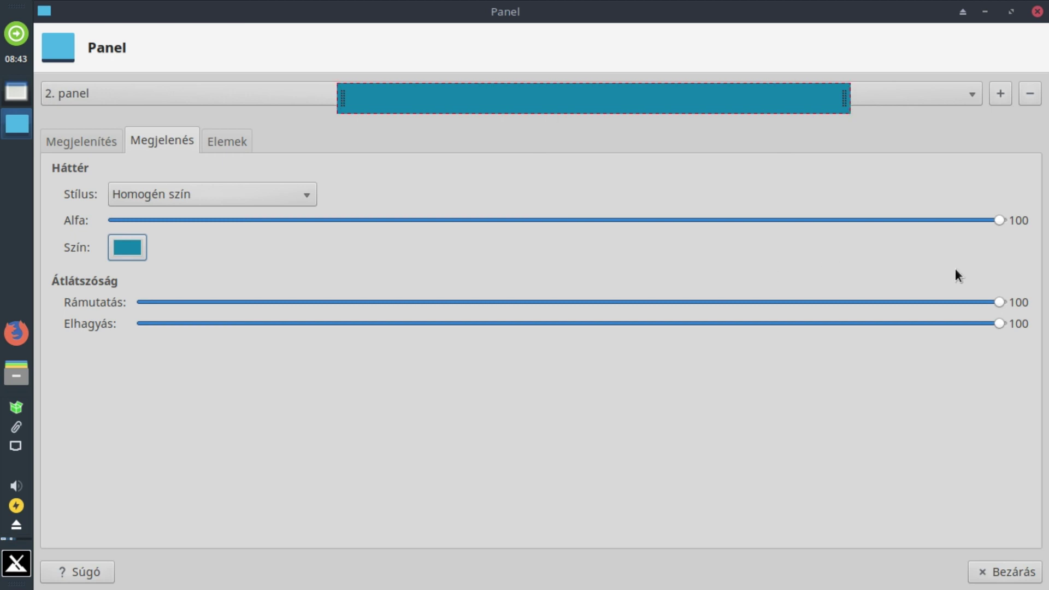
- Lower the second panel's background Alfa to 6 and shift the panel slightly down, reducing Alfa further to 0
drag(999, 219, 170, 217)
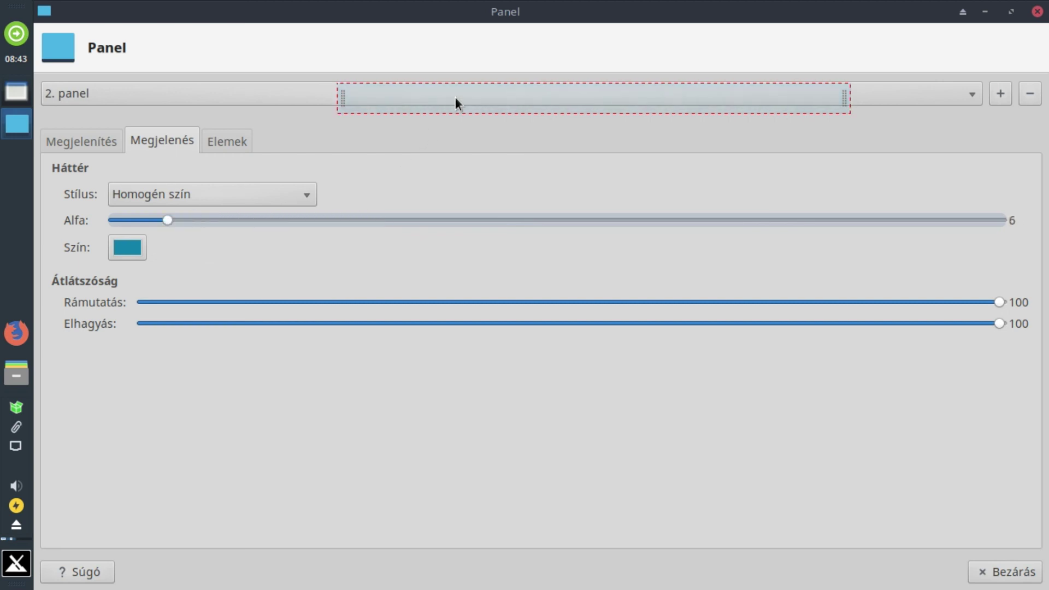
drag(438, 90, 418, 144)
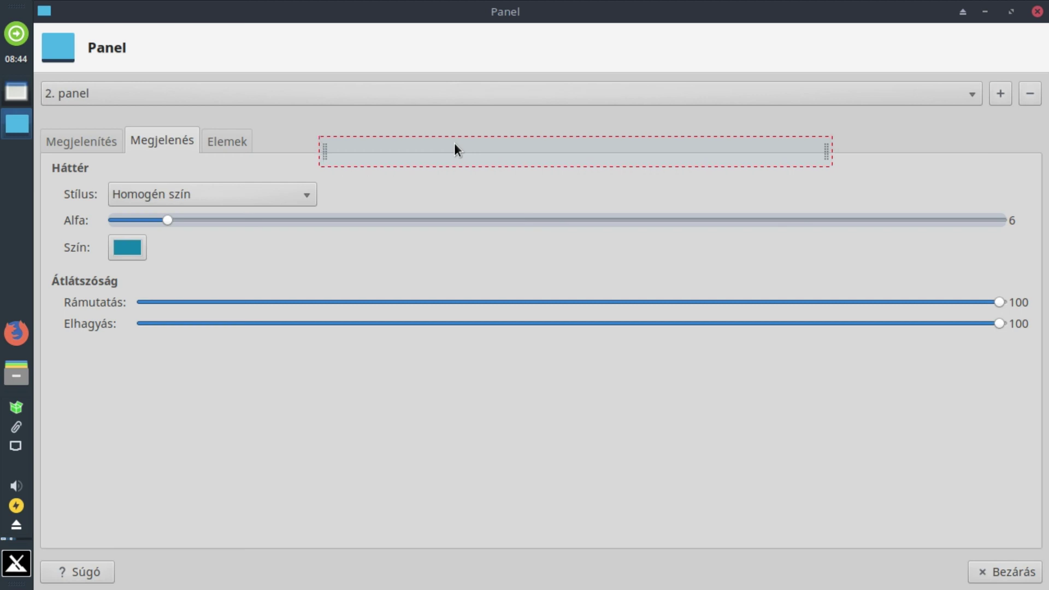
drag(170, 215, 116, 224)
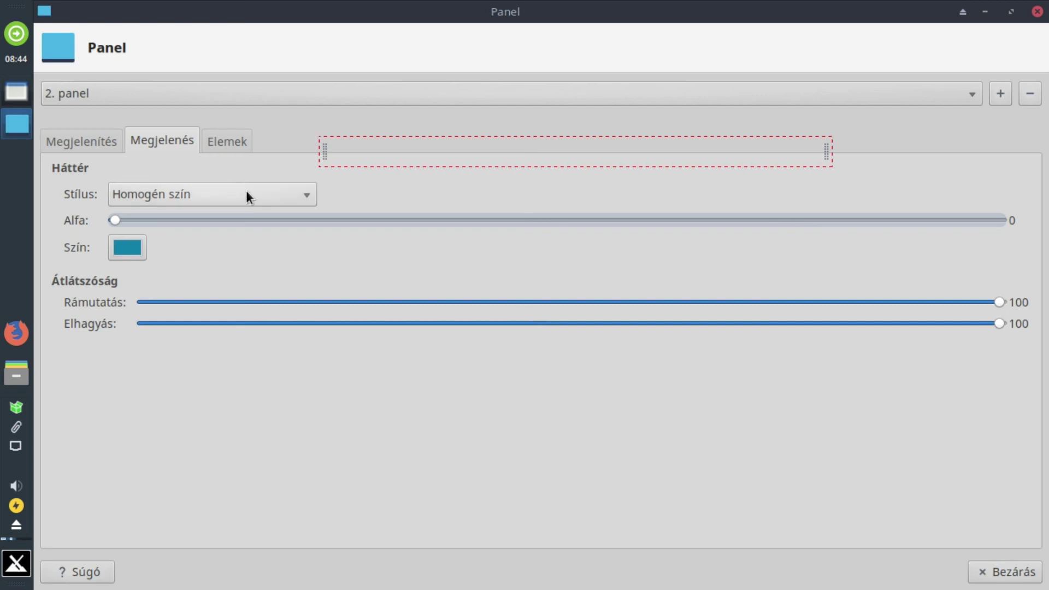
- Set the first panel's background Alfa to 0 and check it against the desktop, restoring the window to full size
click(95, 140)
click(109, 93)
click(106, 71)
click(141, 143)
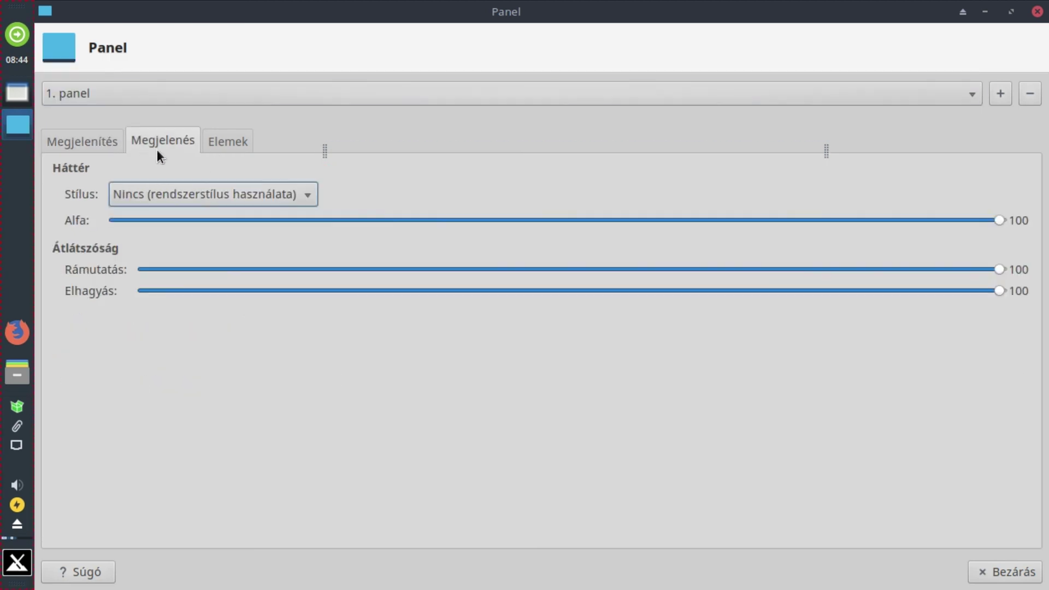
drag(995, 219, 108, 213)
drag(201, 11, 445, 109)
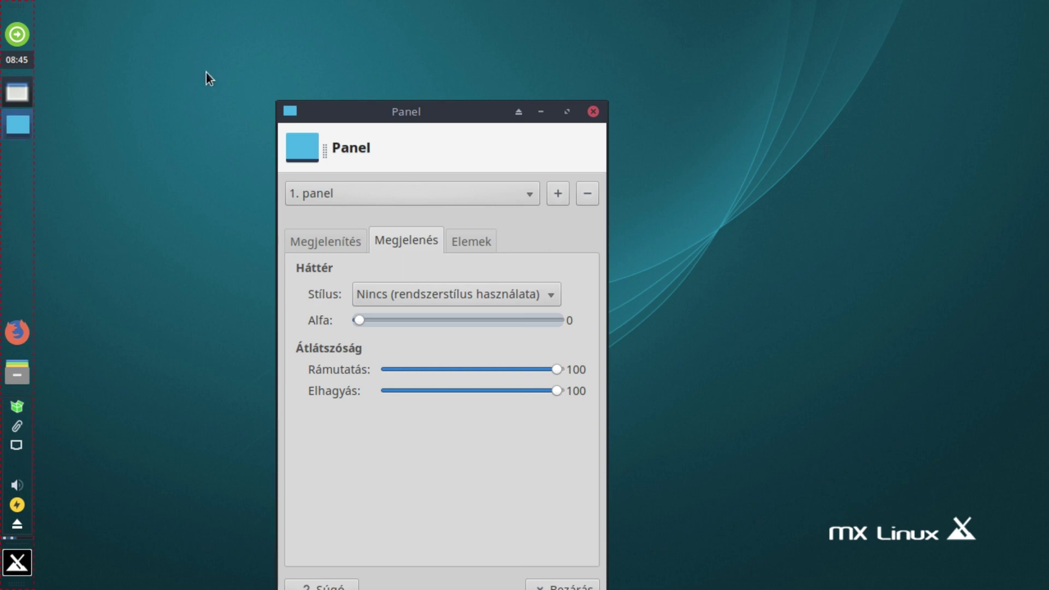
click(568, 110)
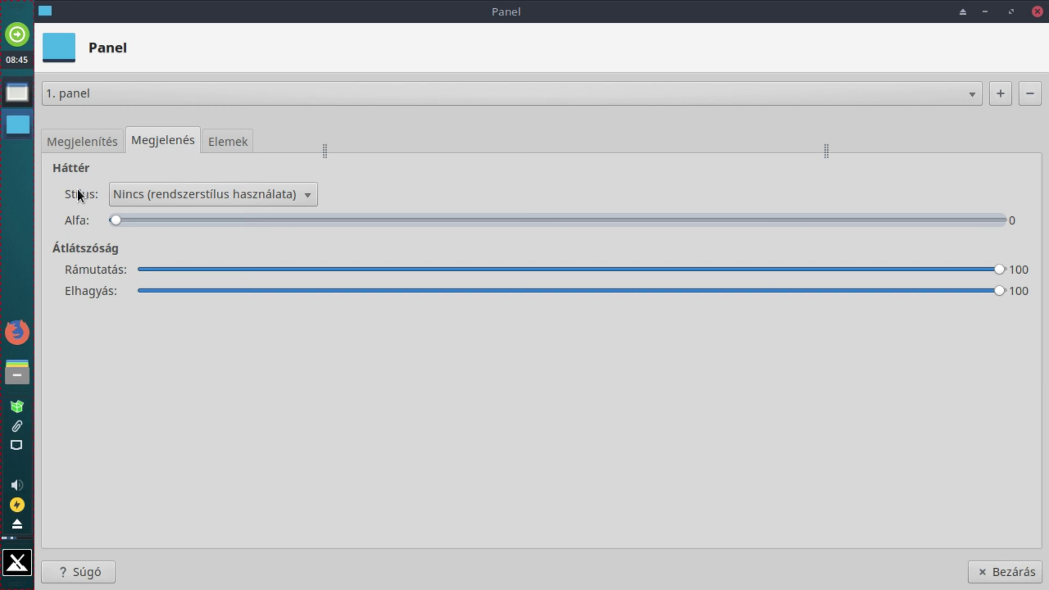
- Switch back to the second panel's settings and raise its background Alfa to 33 and on to 100
click(90, 93)
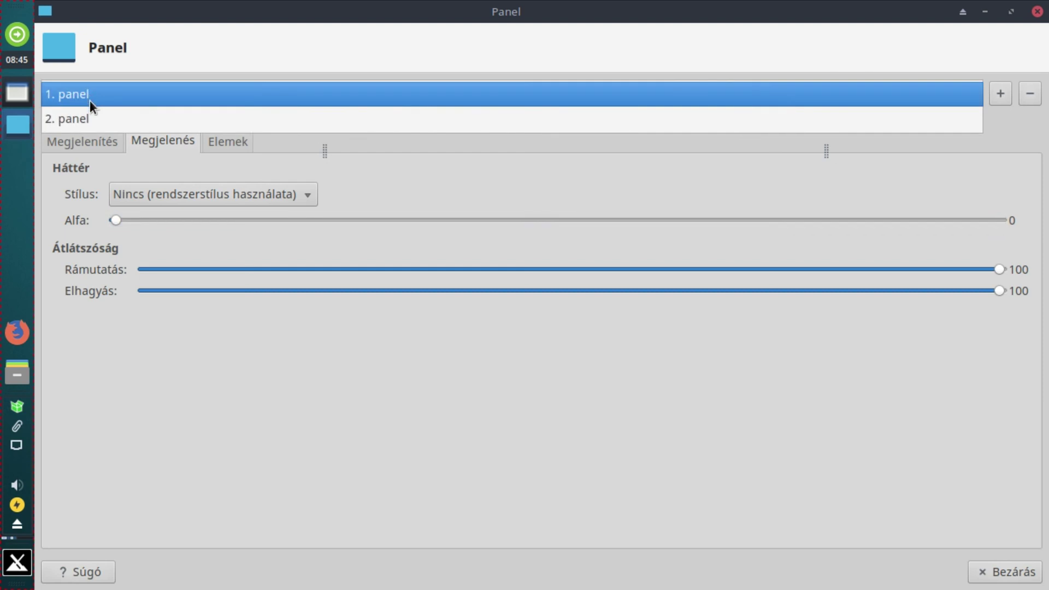
click(91, 115)
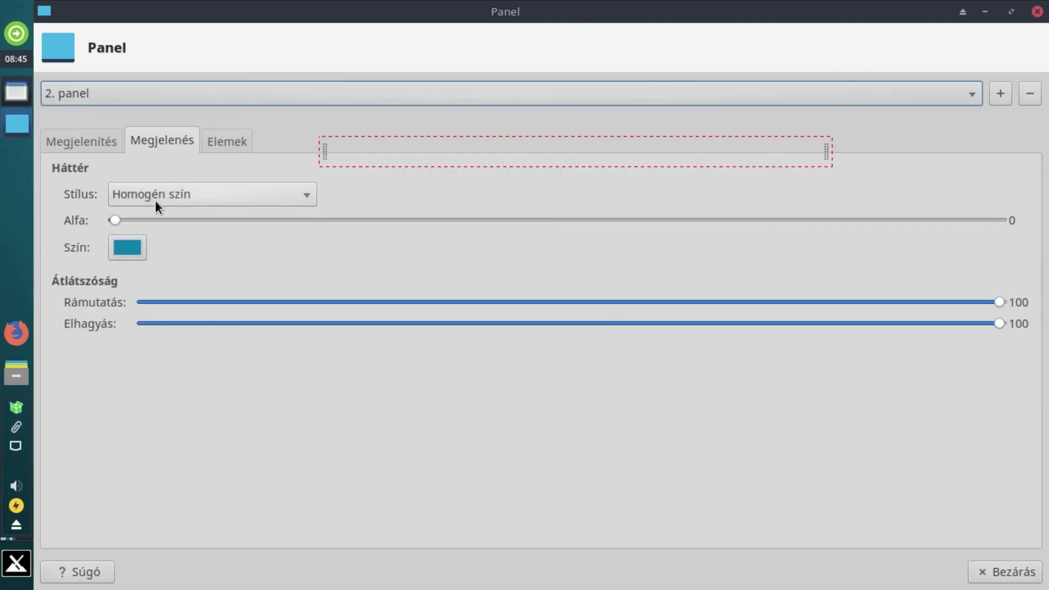
drag(115, 220, 407, 220)
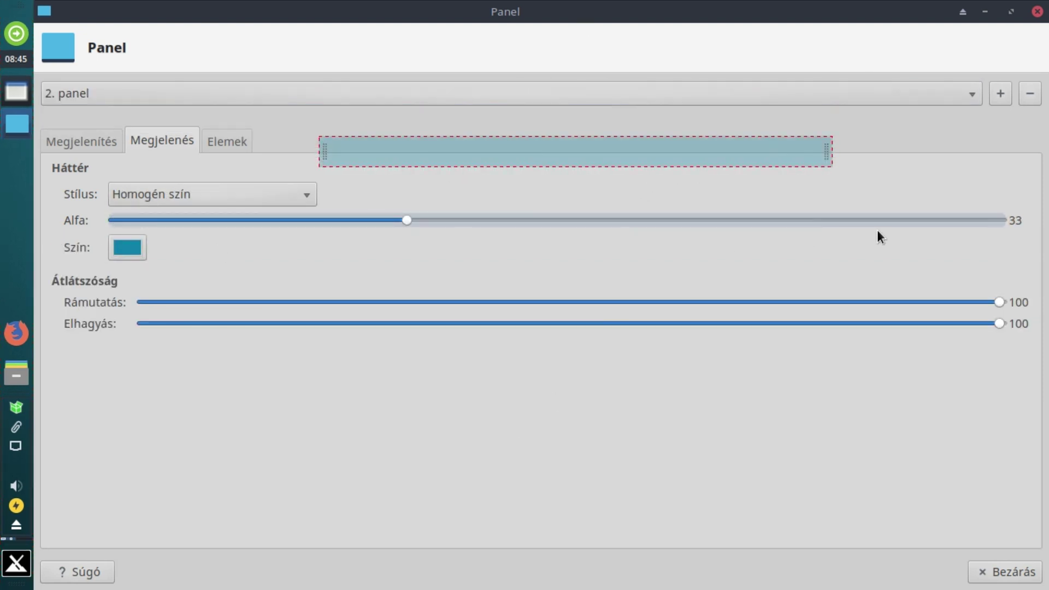
click(950, 219)
drag(492, 220, 974, 220)
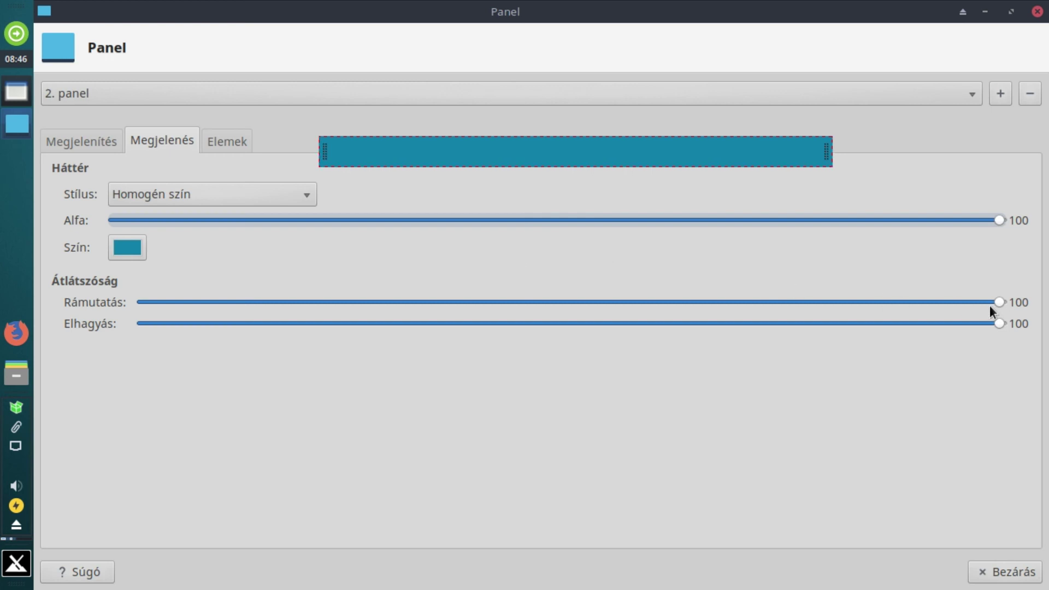
- Try the second panel's Rámutatás opacity at 52, 22 and 100, finishing at 73 with Elhagyás at 49
drag(998, 301, 583, 307)
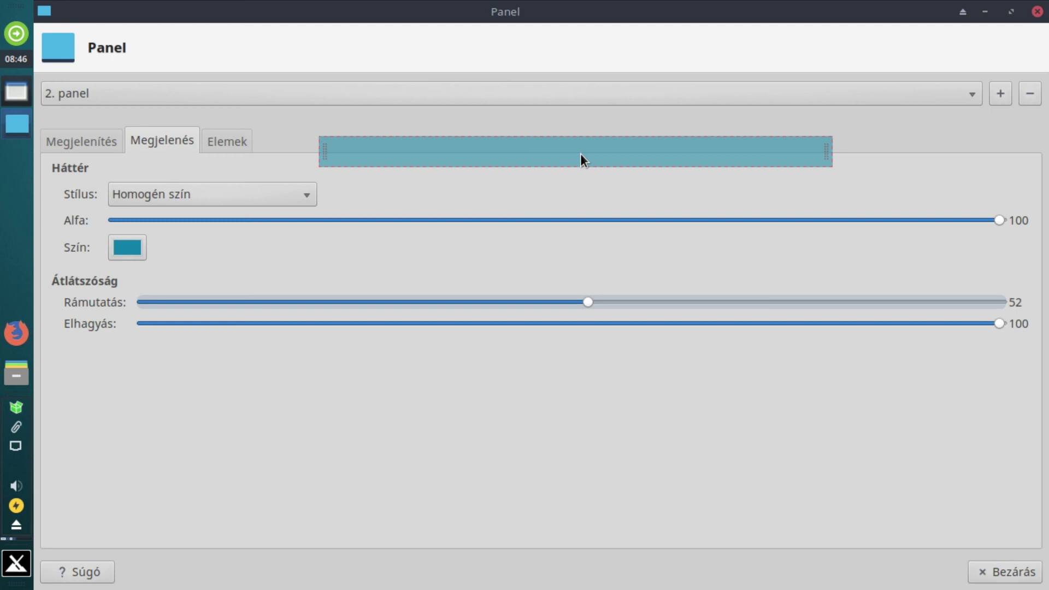
drag(588, 302, 334, 301)
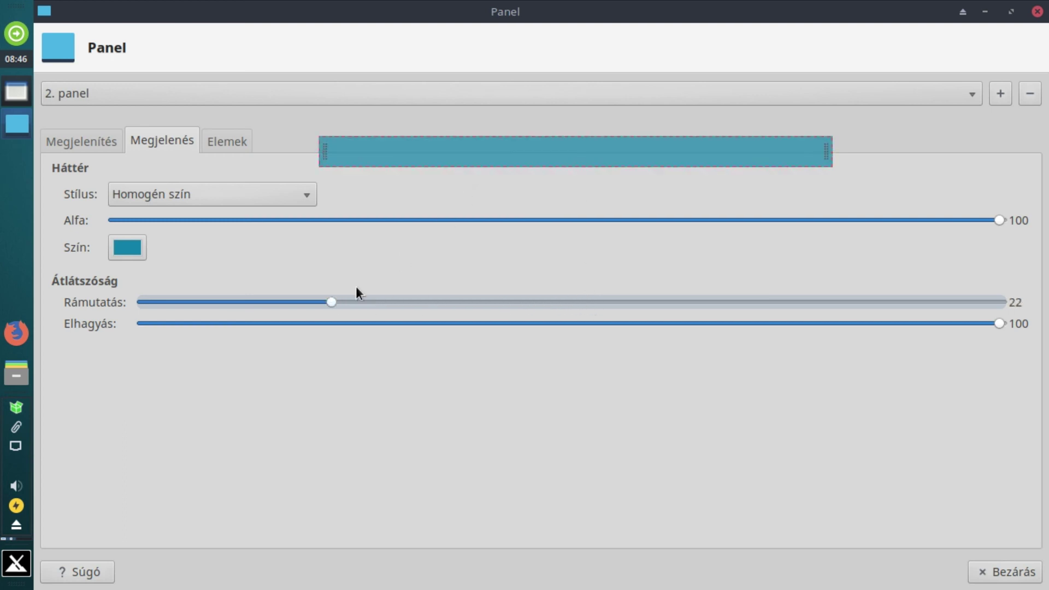
drag(327, 301, 562, 326)
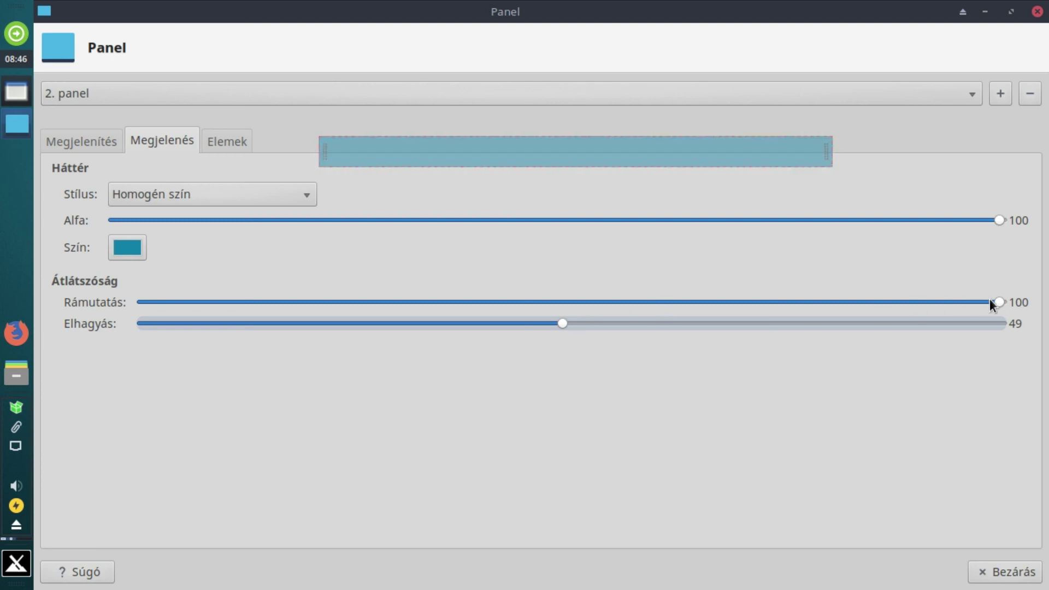
drag(993, 301, 769, 203)
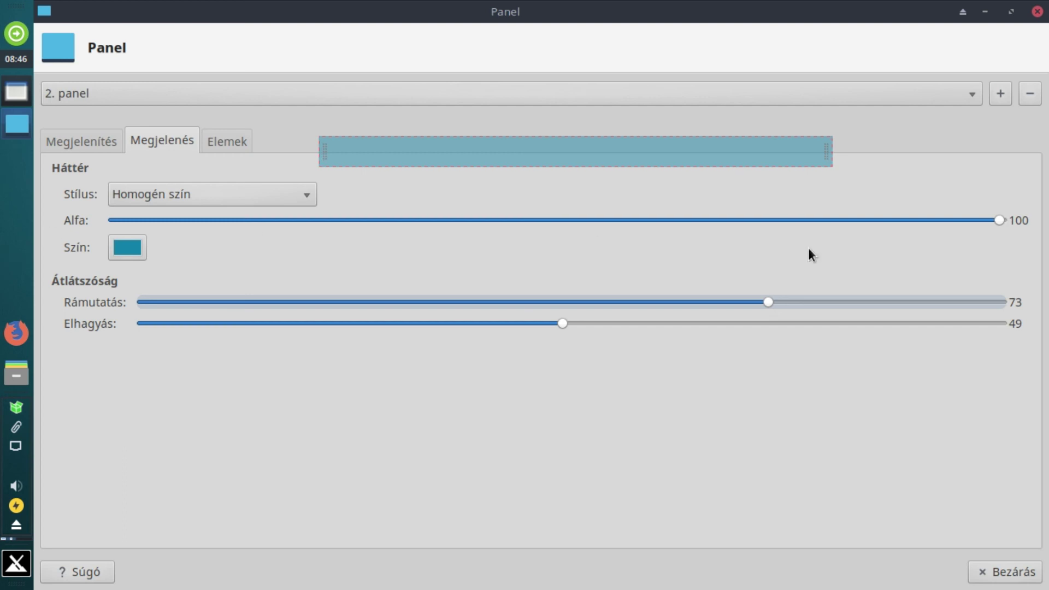
- Restore the second panel's Elhagyás opacity to 100, try Alfa at 47, and return Alfa and Rámutatás to 100
drag(560, 323, 1005, 323)
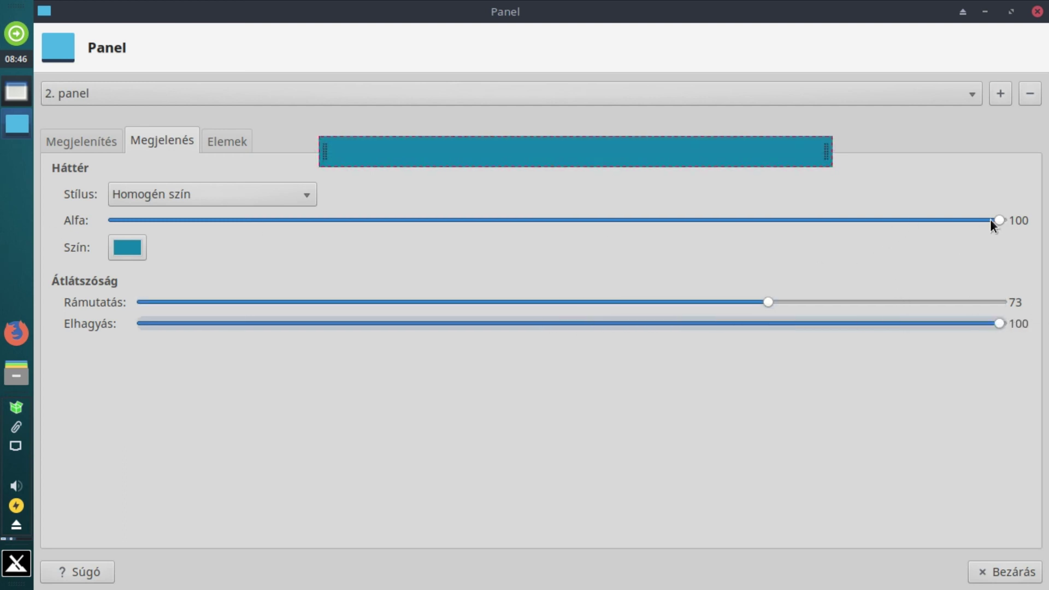
drag(999, 221, 530, 221)
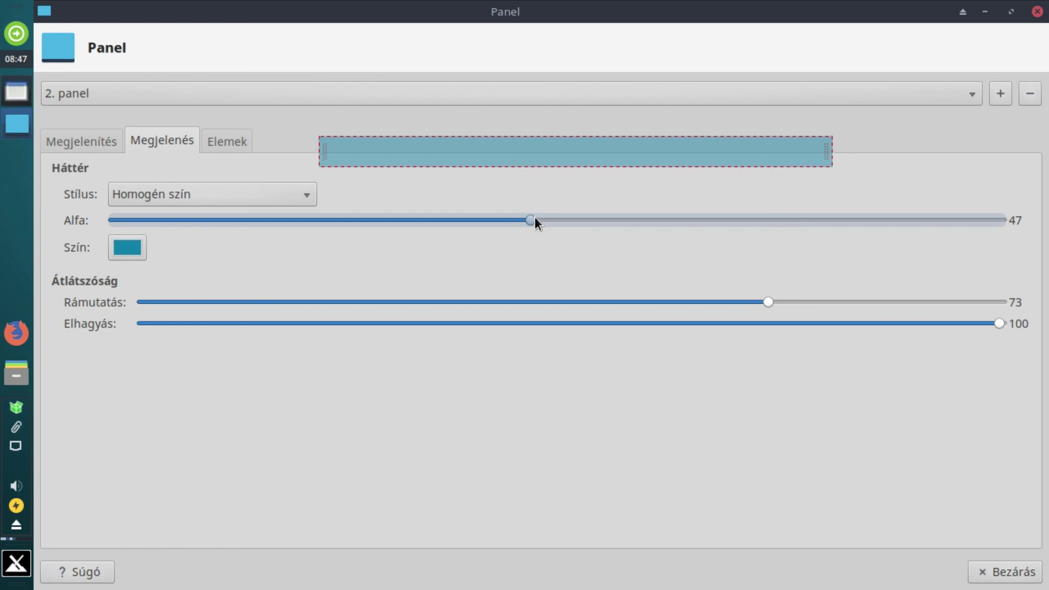
drag(531, 220, 1030, 227)
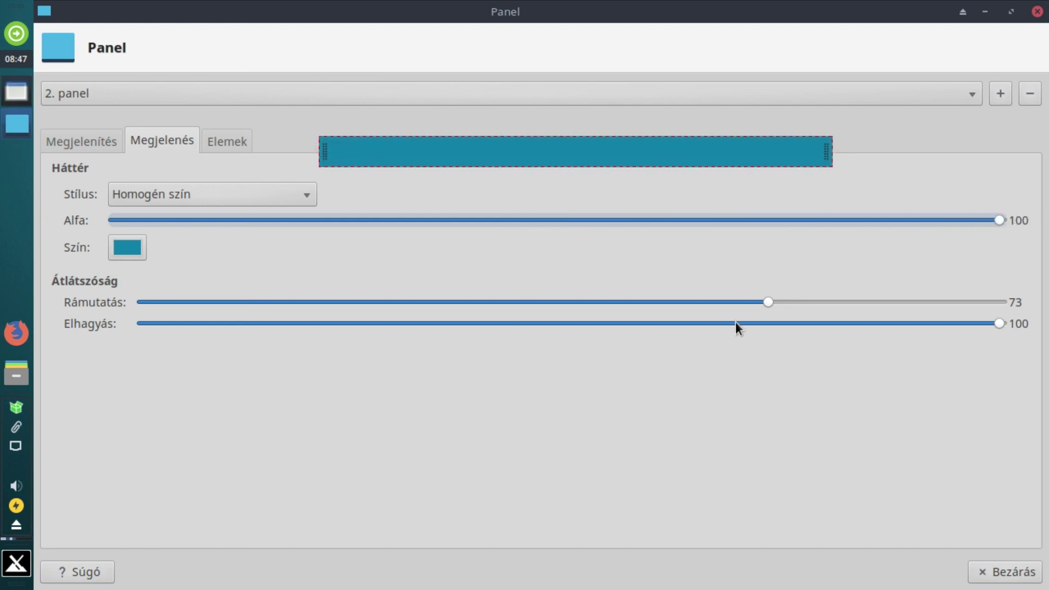
drag(769, 302, 1023, 302)
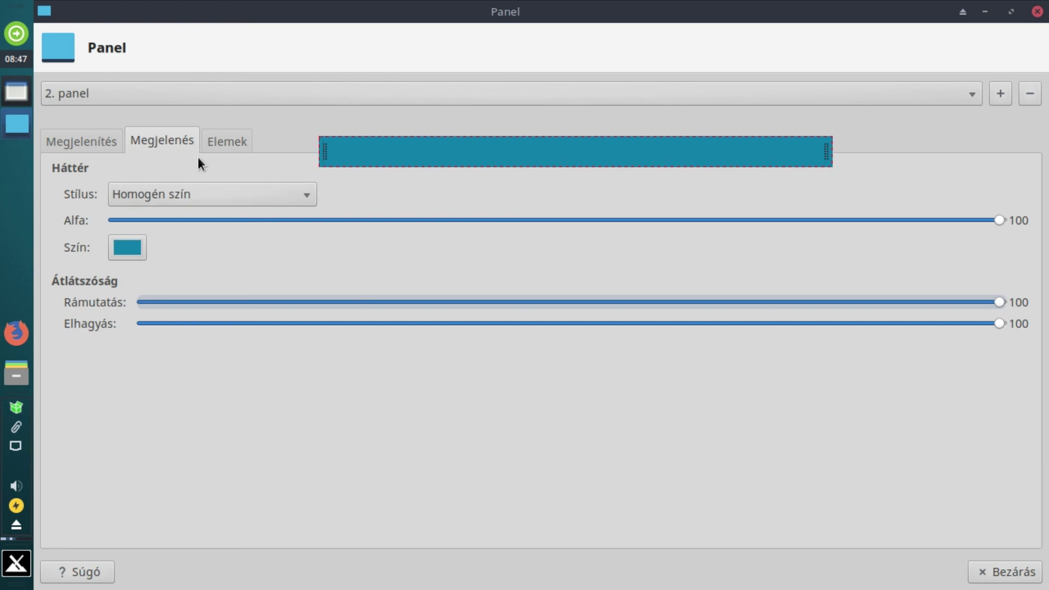
- Add the Alkalmazások menü item to the second panel, moving the panel clear of the item list
click(241, 140)
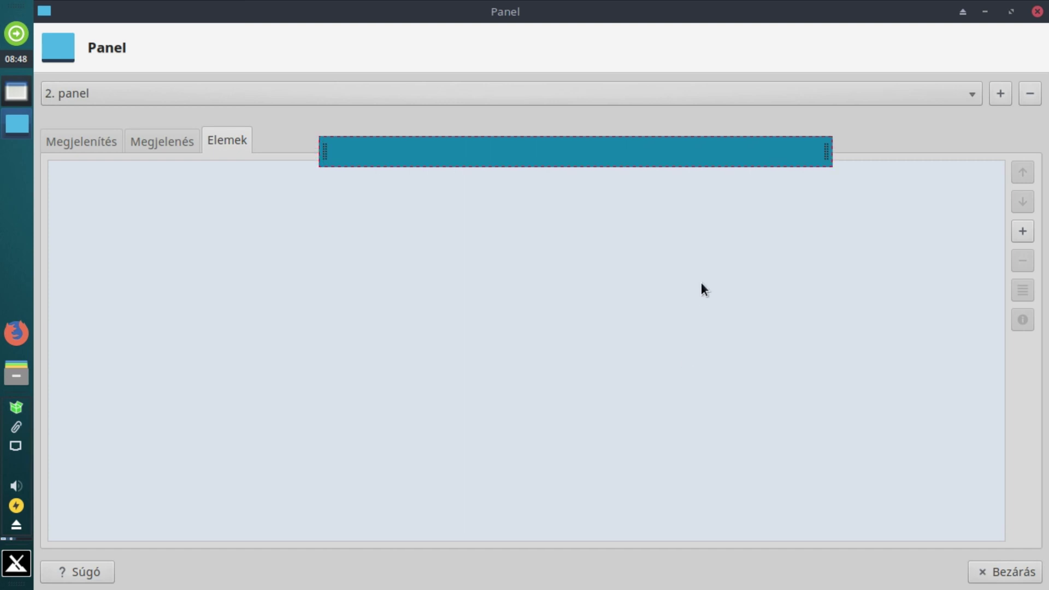
click(1022, 231)
drag(665, 140, 515, 94)
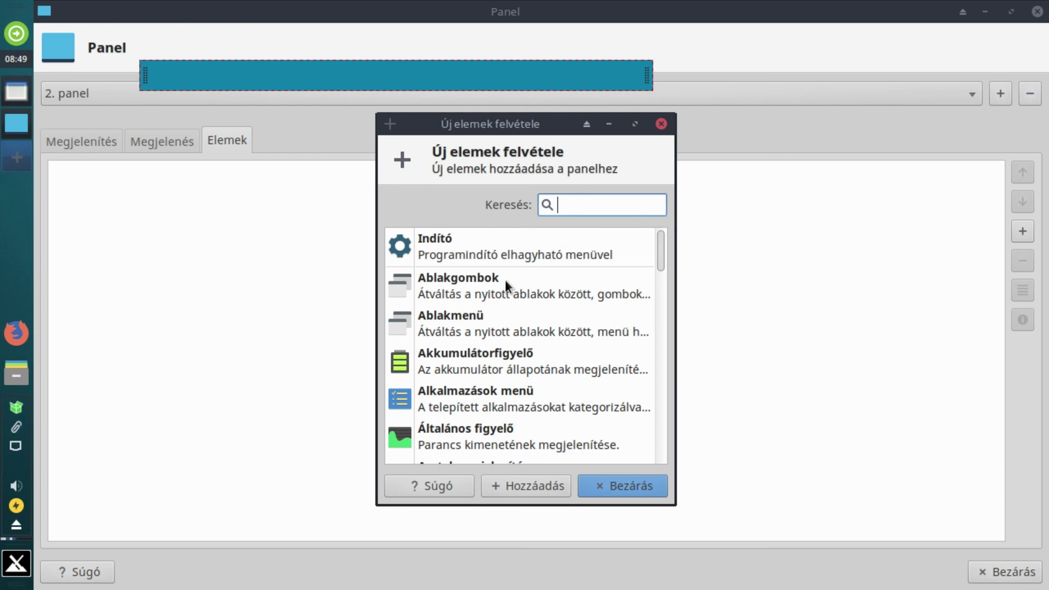
scroll(535, 345, down, 1)
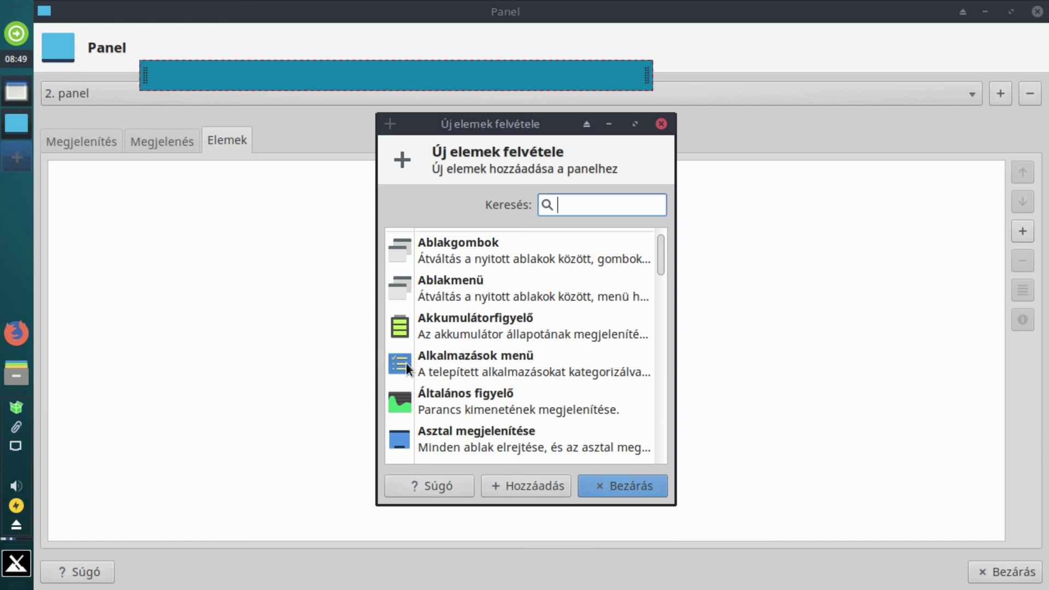
click(456, 359)
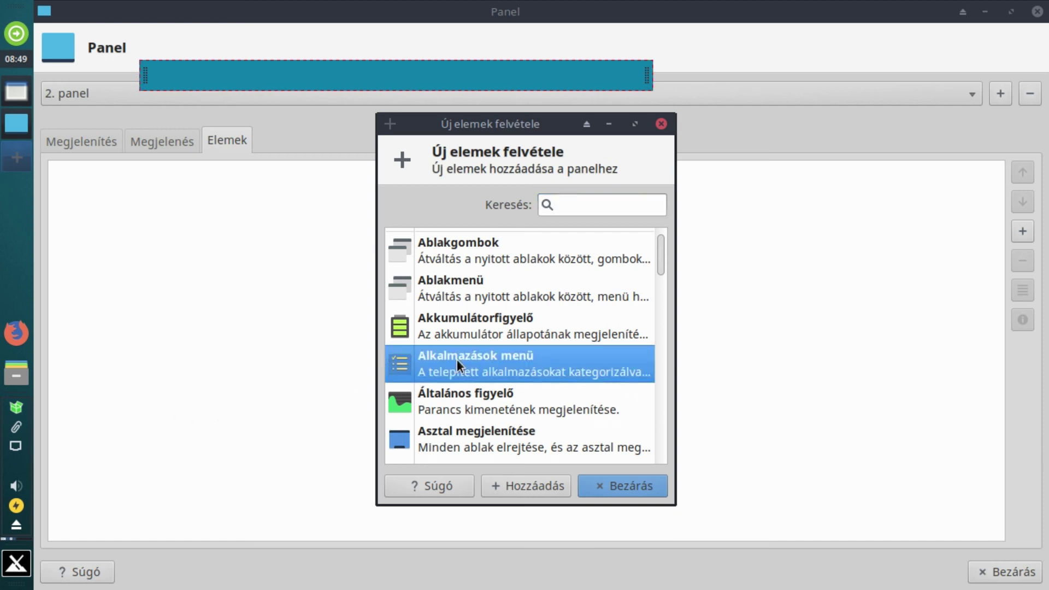
click(510, 486)
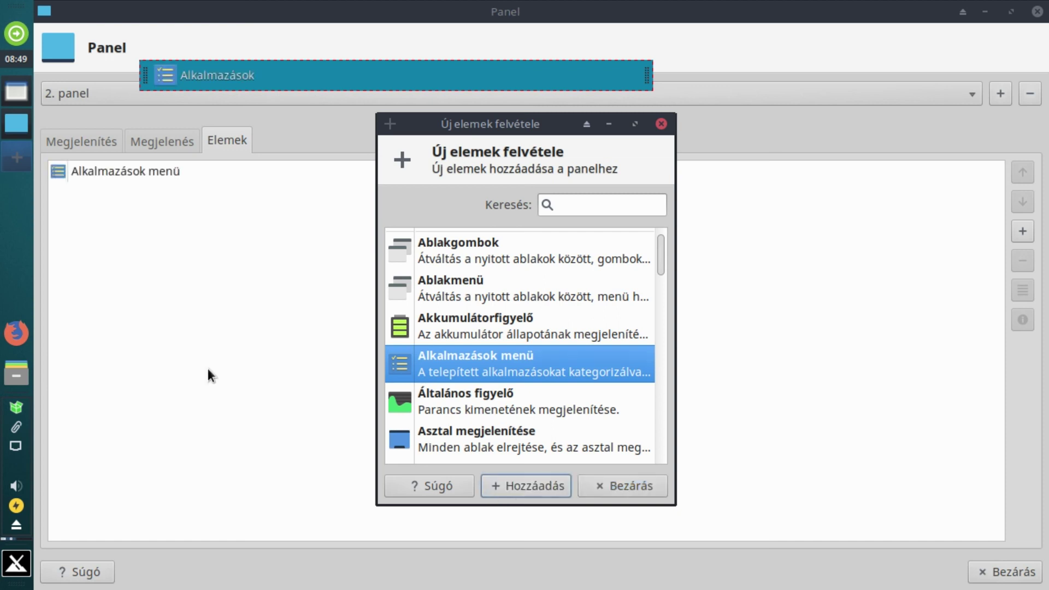
- Try out the second panel's Alkalmazások menu and add the CPU-grafikon item to the panel
click(159, 71)
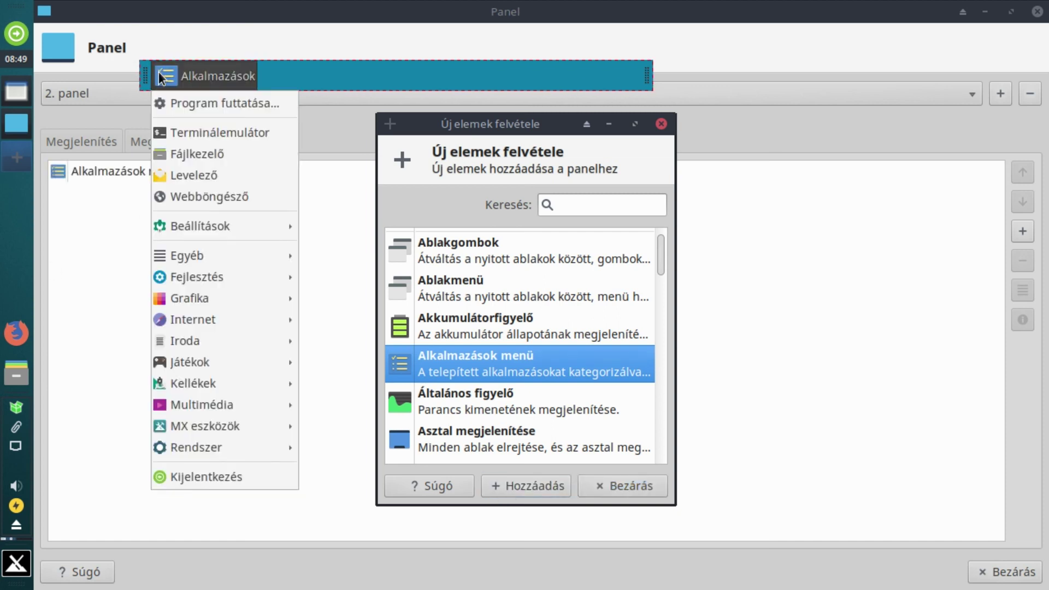
click(88, 212)
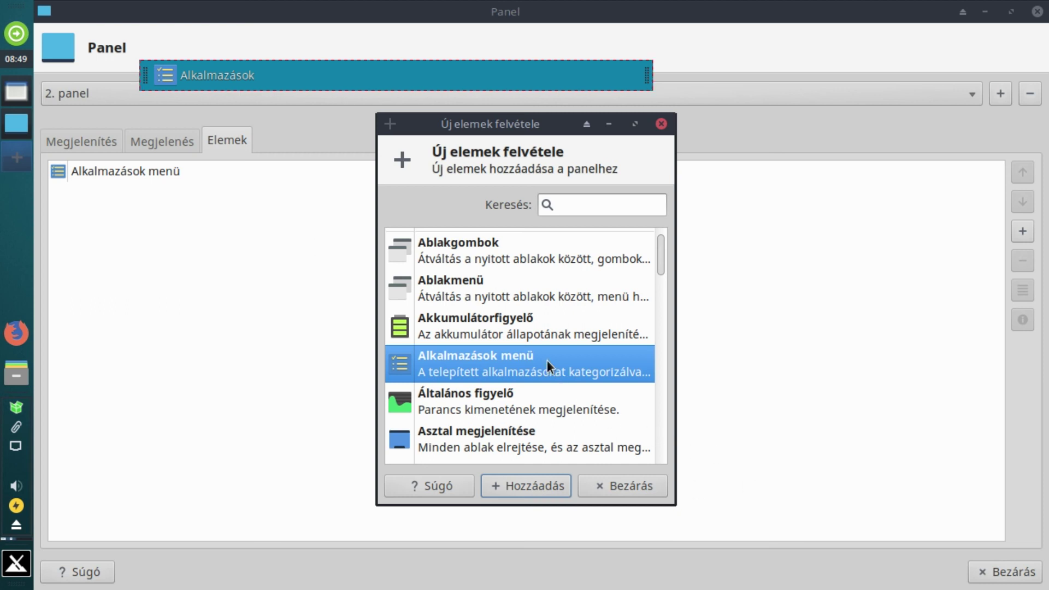
scroll(547, 359, down, 3)
scroll(546, 359, down, 3)
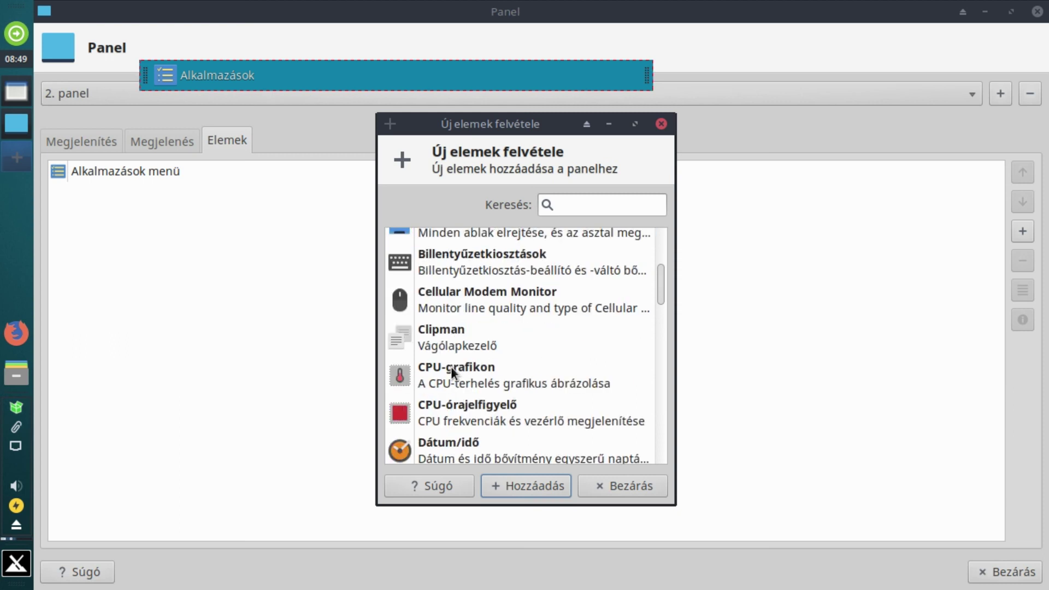
click(451, 369)
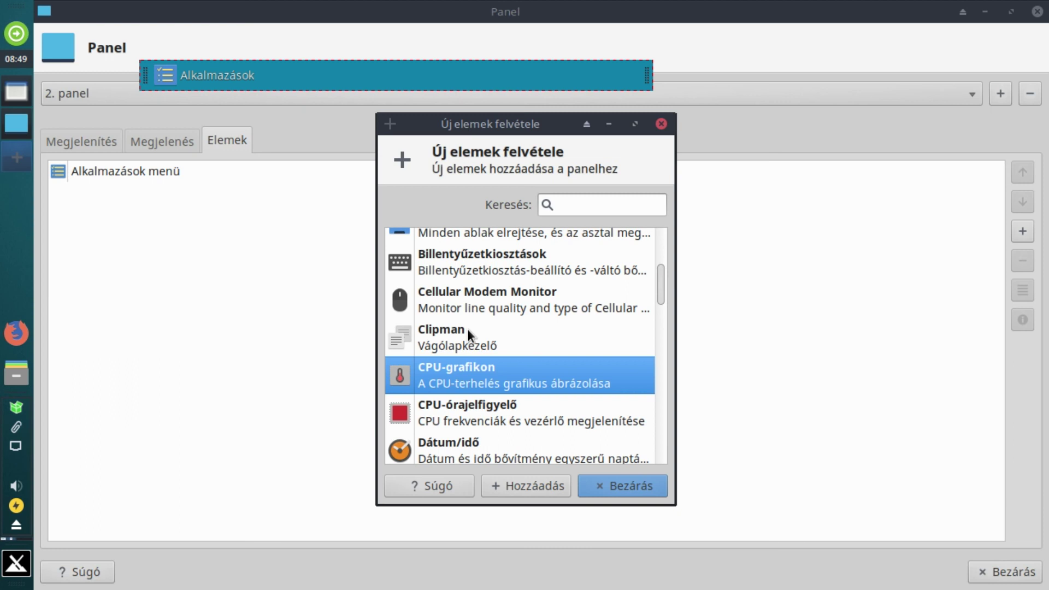
click(538, 486)
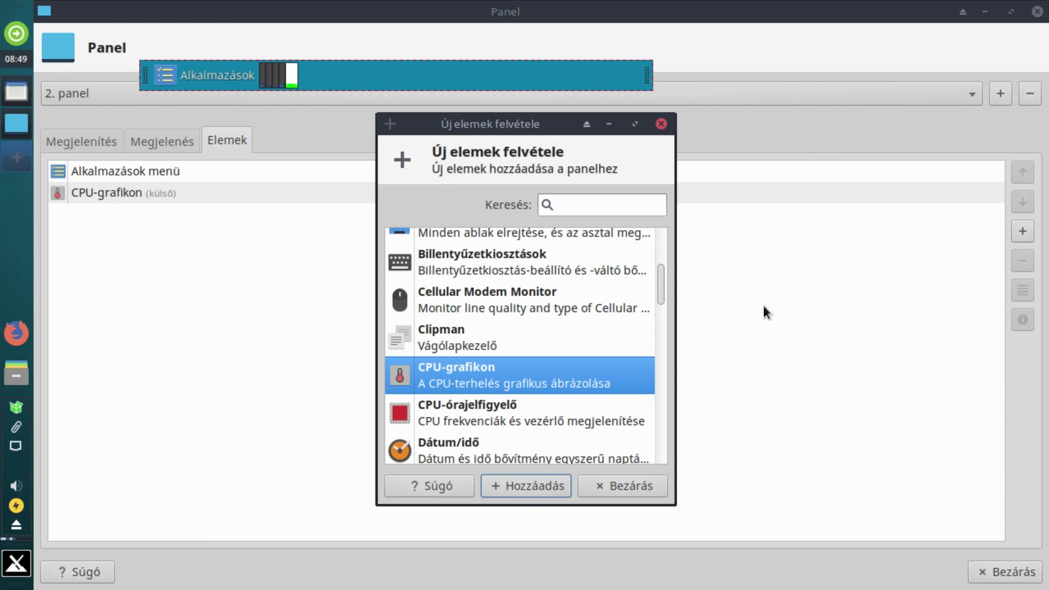
- Add the Dátum/idő and Elválasztó items to the second panel
click(442, 437)
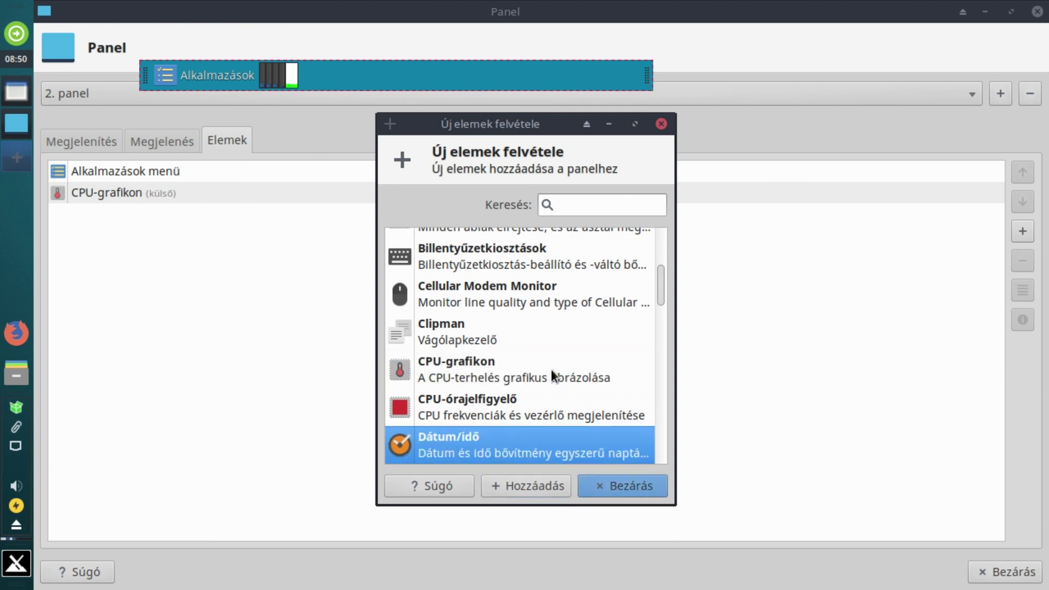
scroll(550, 368, down, 1)
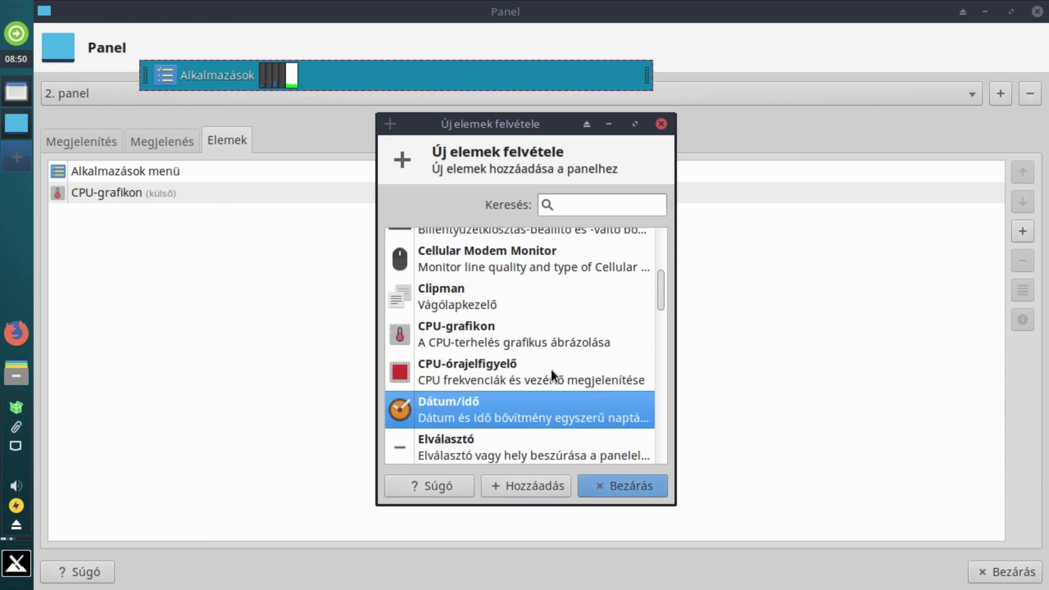
click(543, 484)
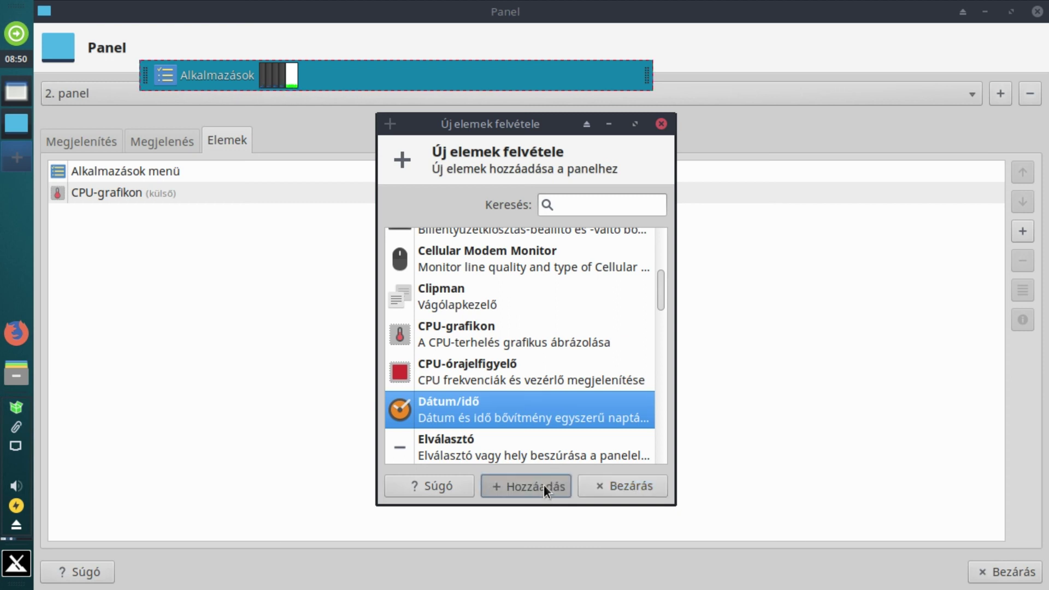
scroll(562, 283, down, 1)
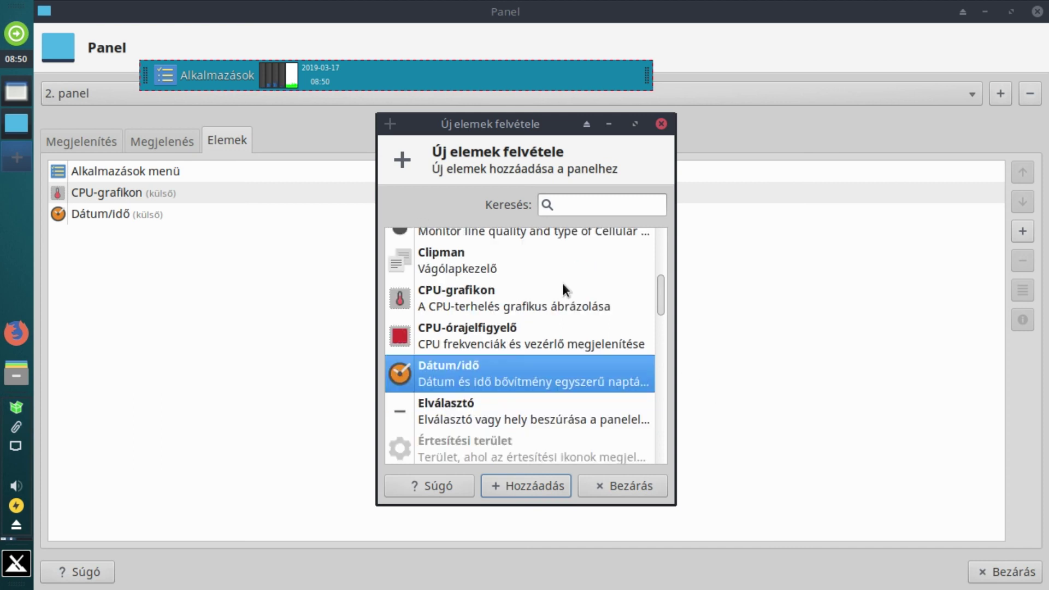
click(473, 423)
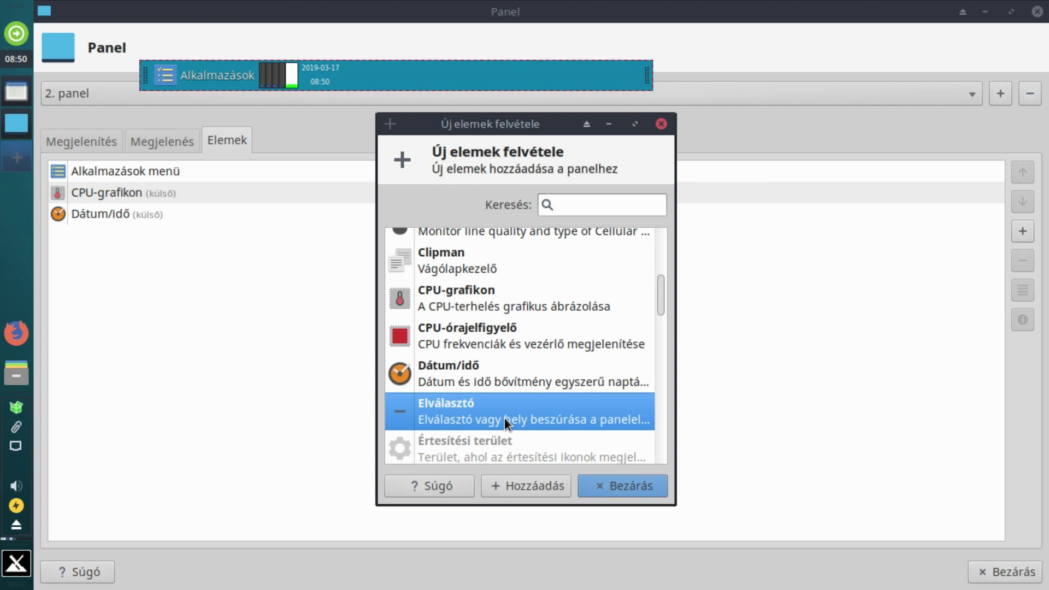
click(535, 485)
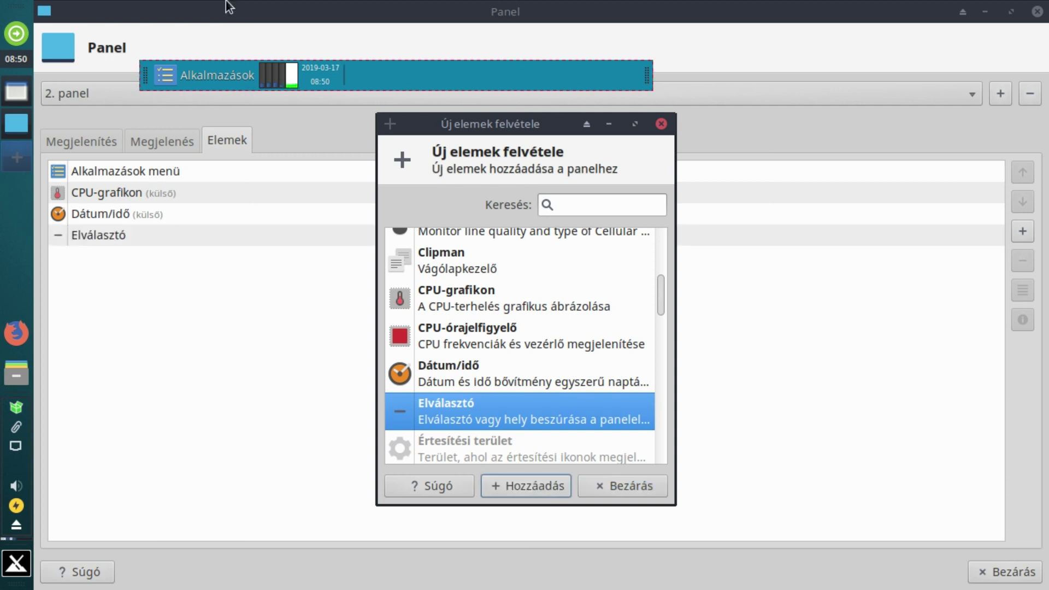
- Add the Gyorsindító item to the second panel twice
scroll(550, 296, down, 3)
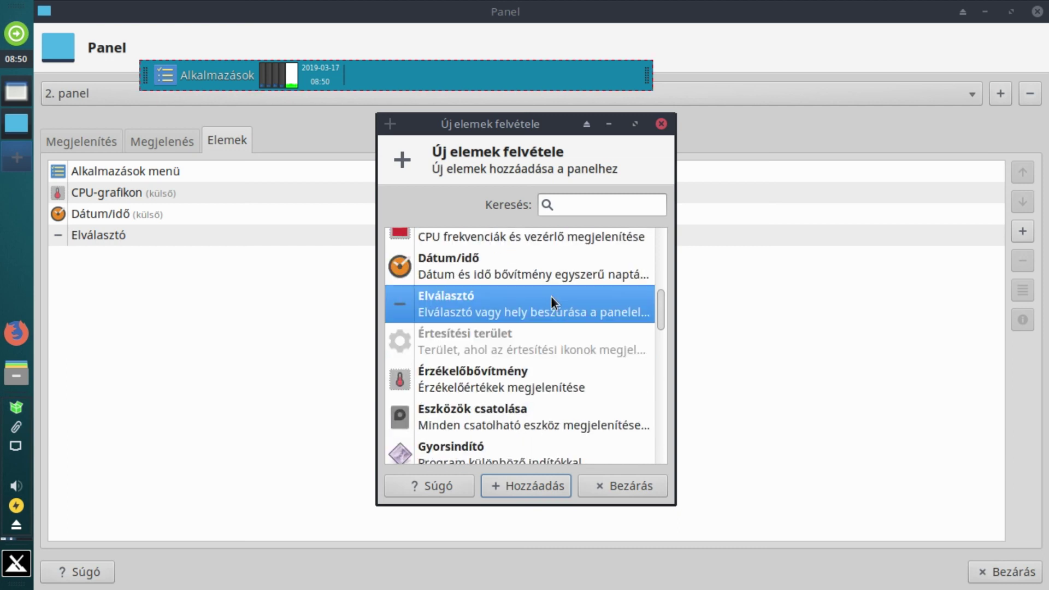
click(475, 335)
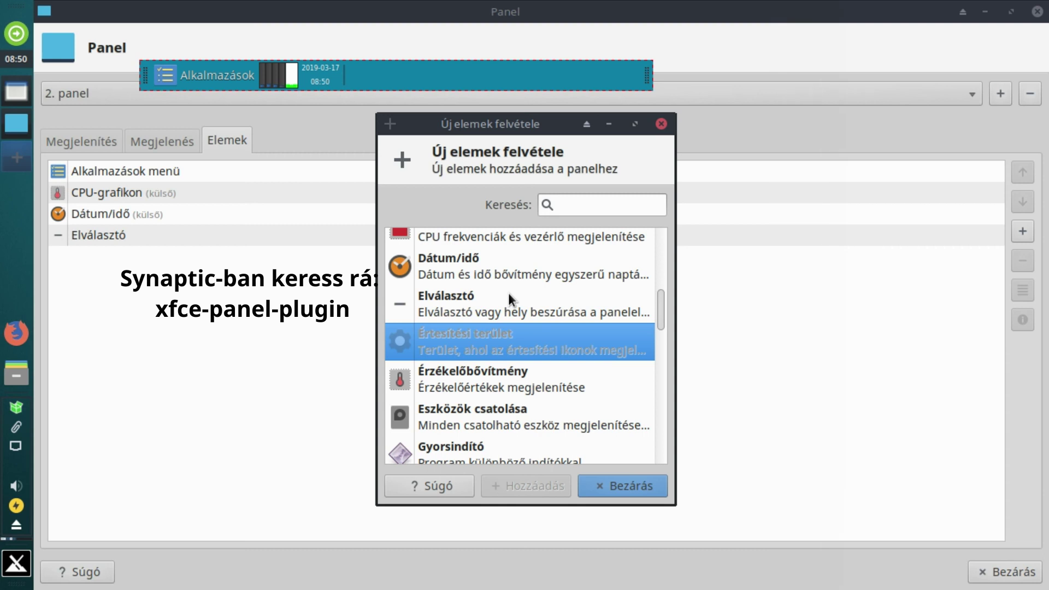
scroll(475, 291, down, 2)
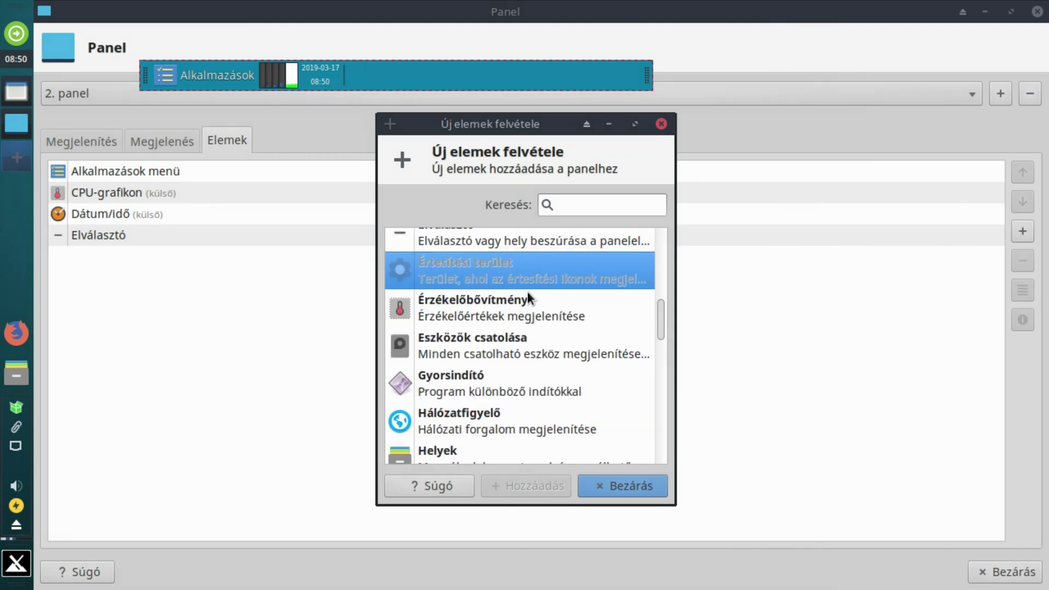
scroll(526, 291, down, 1)
click(427, 344)
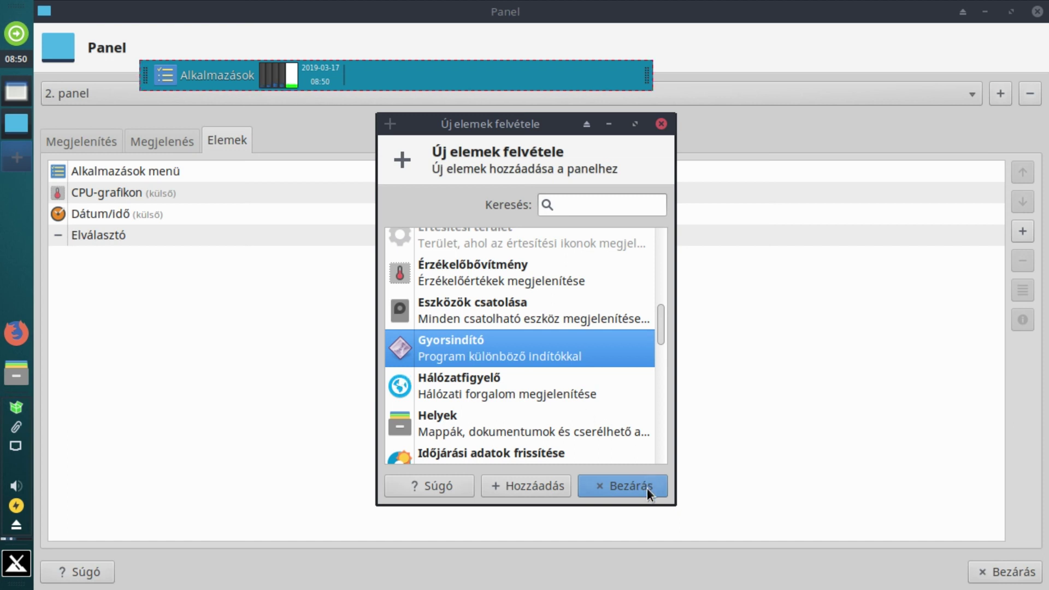
click(512, 485)
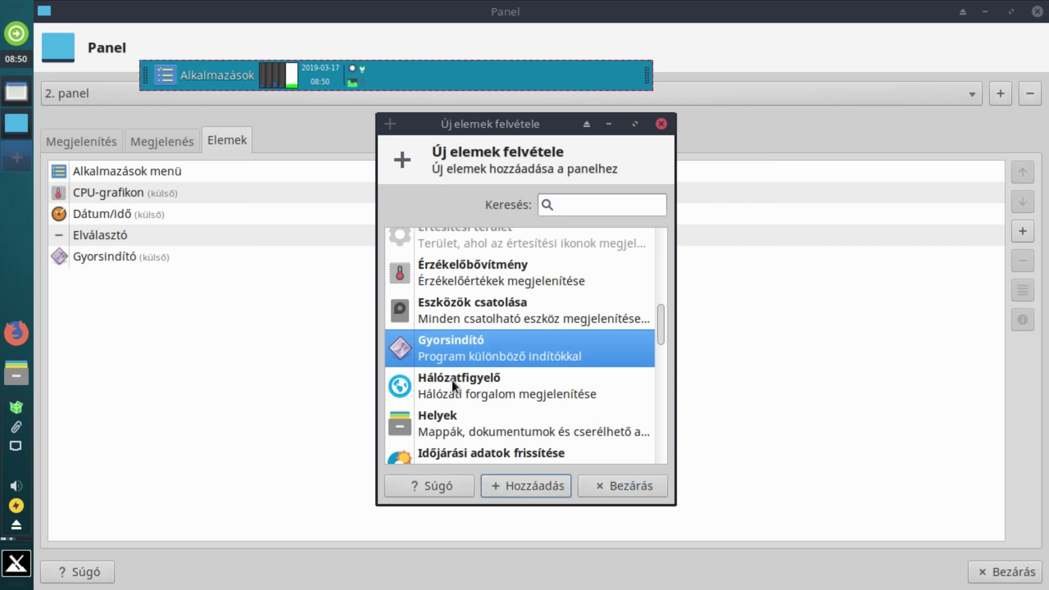
click(523, 484)
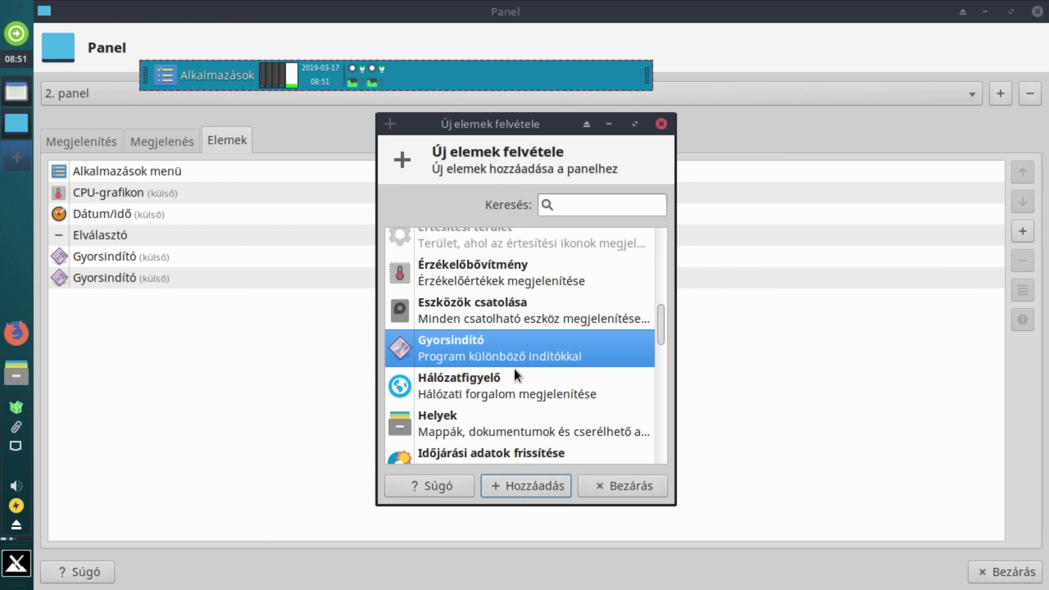
- Add the Könyvtár menü item to the second panel
scroll(514, 368, down, 1)
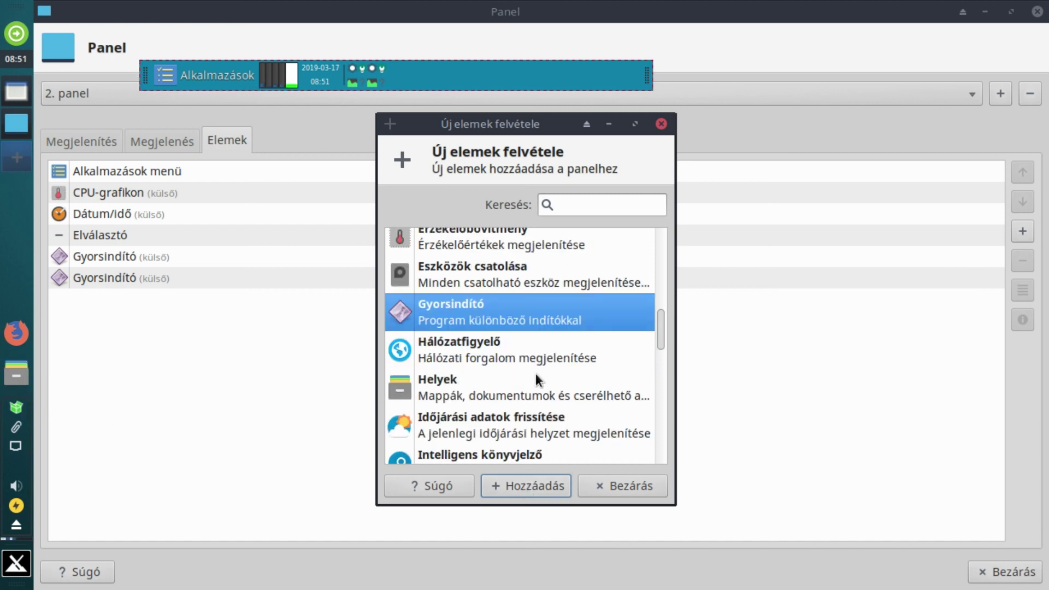
scroll(536, 369, down, 2)
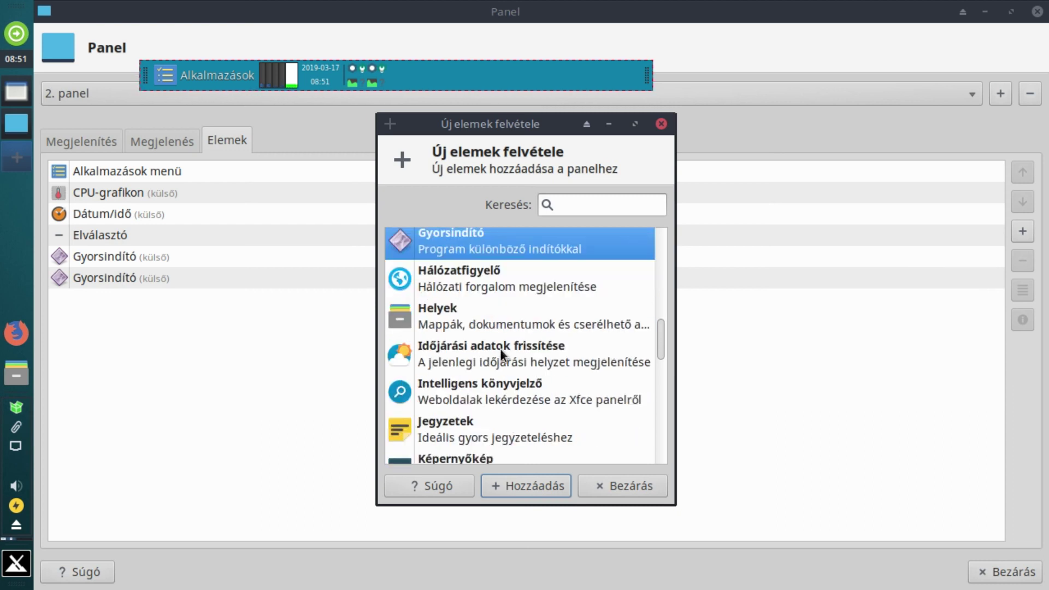
scroll(490, 381, down, 2)
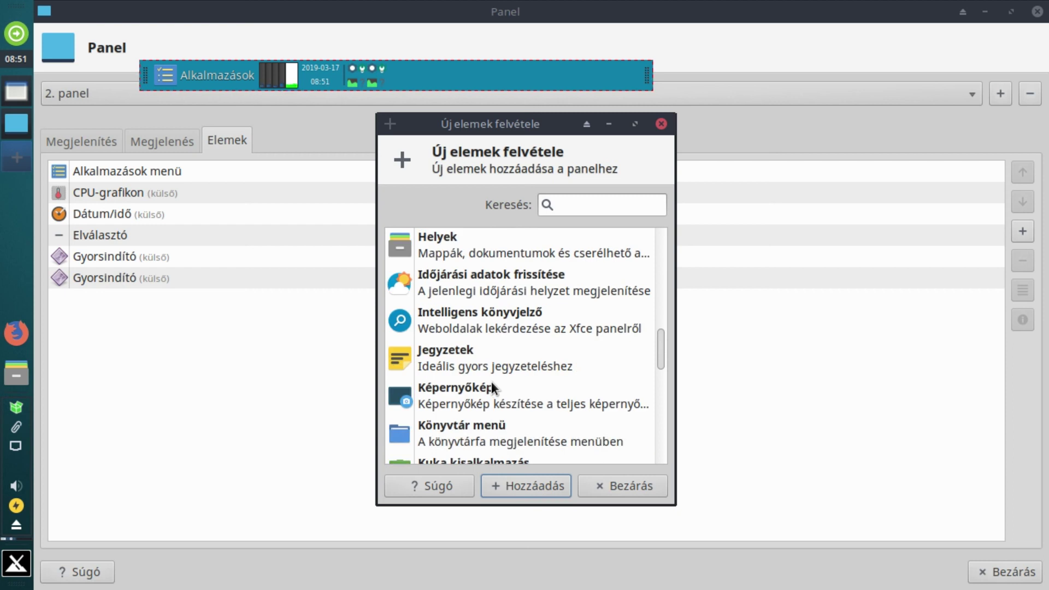
scroll(491, 386, down, 1)
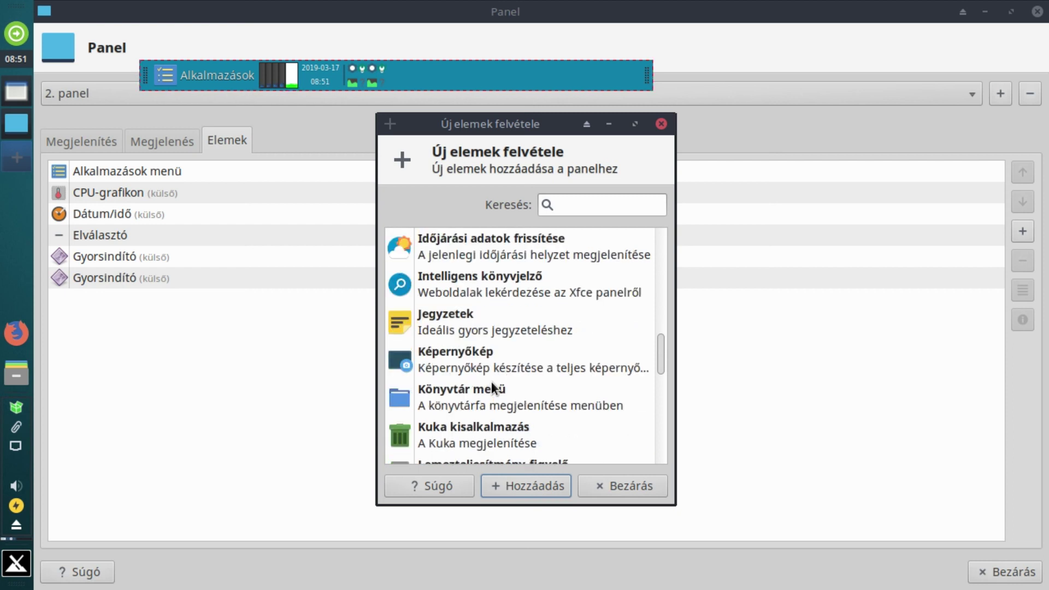
click(432, 404)
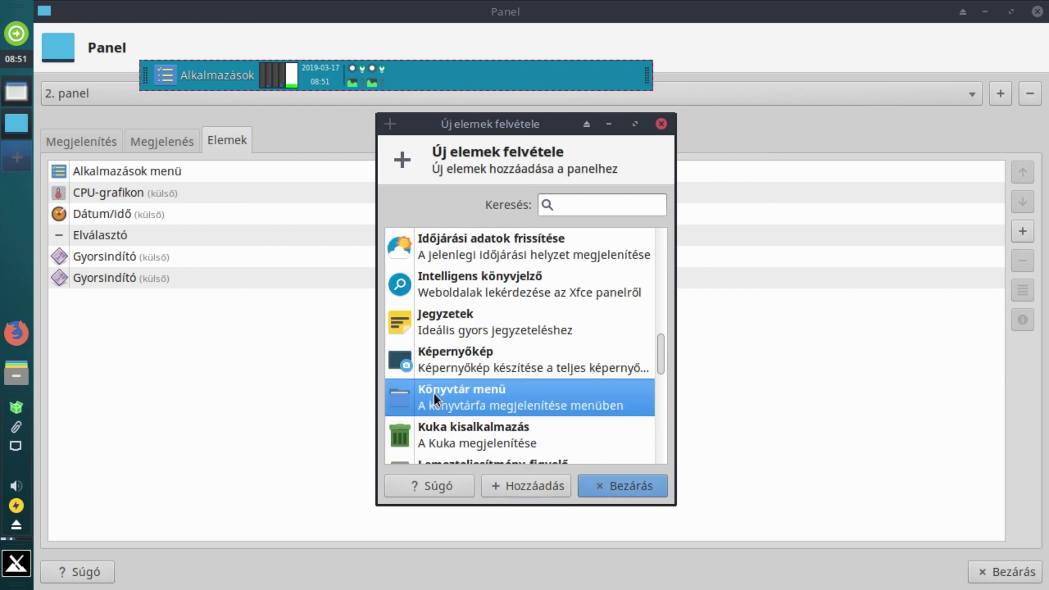
click(523, 484)
- Look through the remaining available items, add Whisker Menü to the second panel, and finish adding items
scroll(512, 372, down, 2)
scroll(513, 373, down, 1)
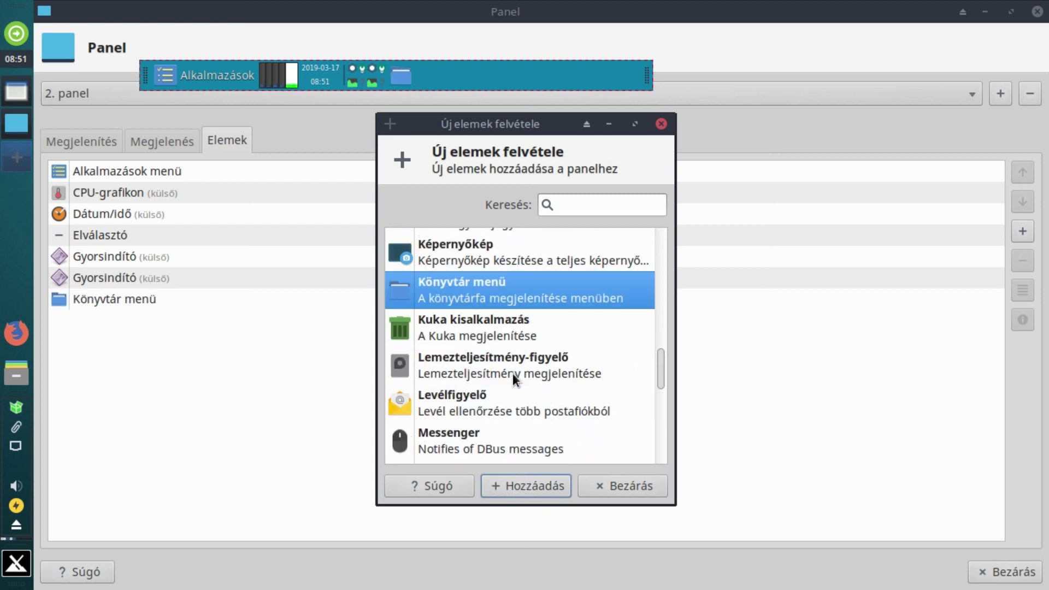
scroll(512, 373, down, 2)
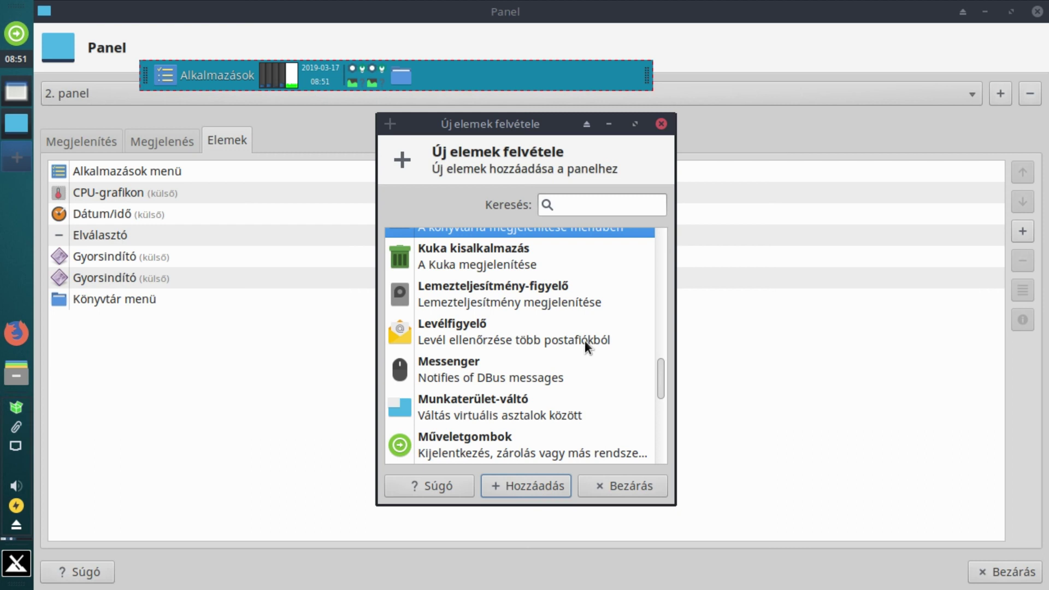
scroll(584, 340, down, 2)
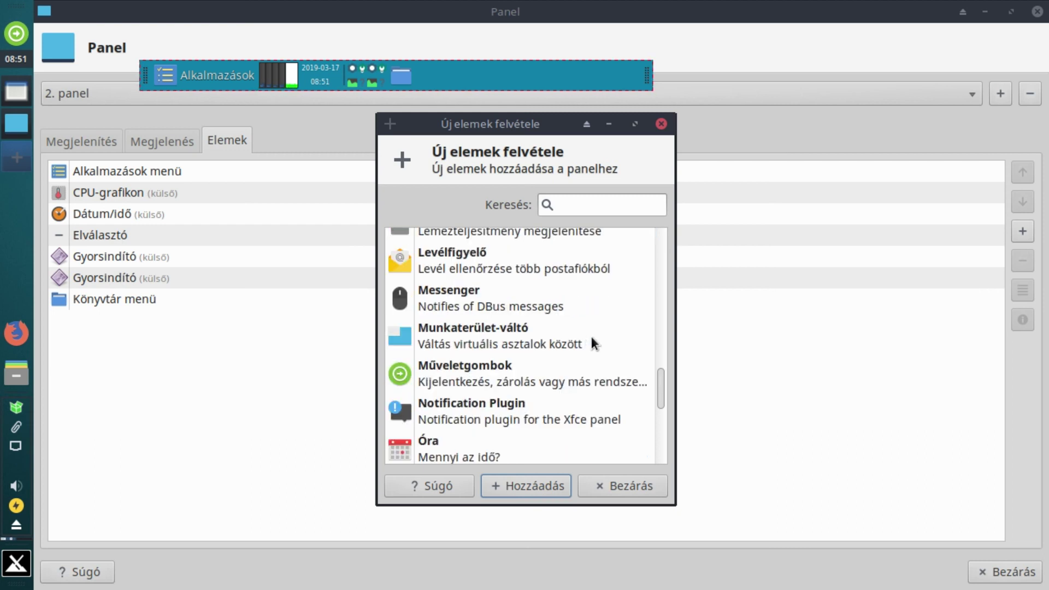
scroll(484, 393, down, 1)
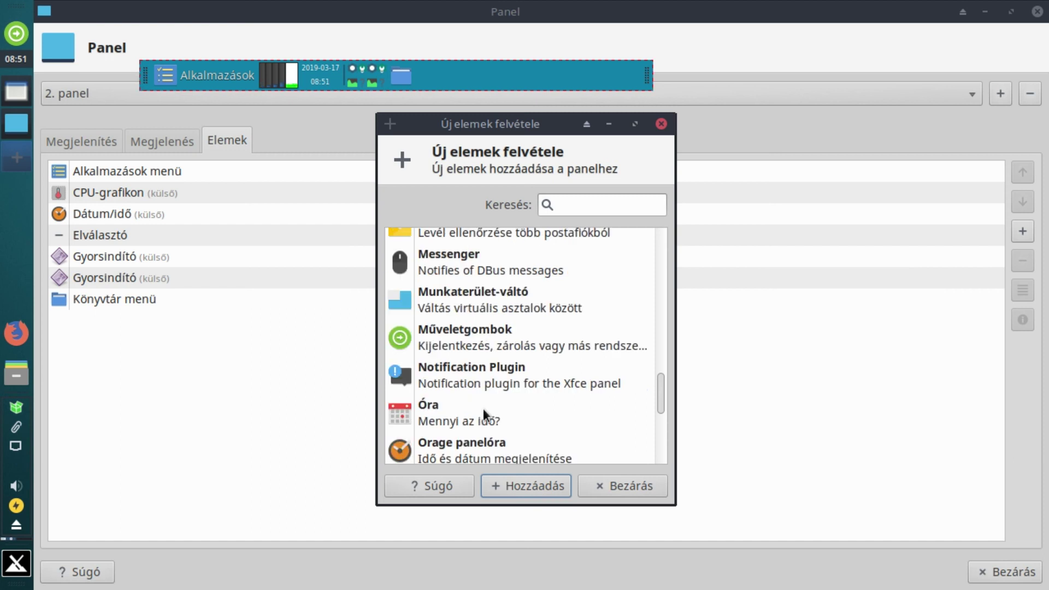
scroll(525, 408, down, 1)
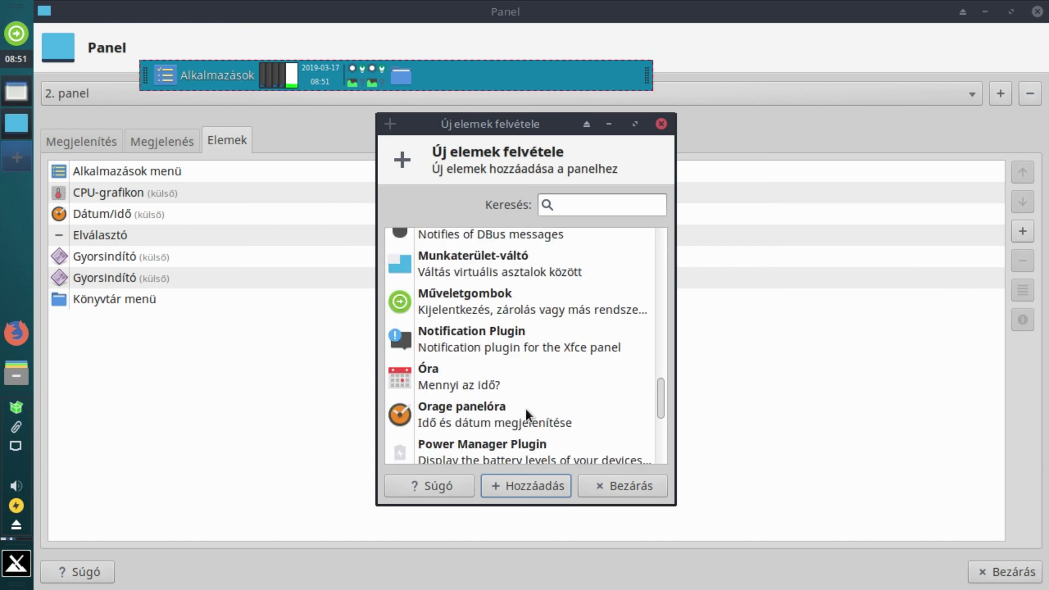
scroll(531, 355, down, 1)
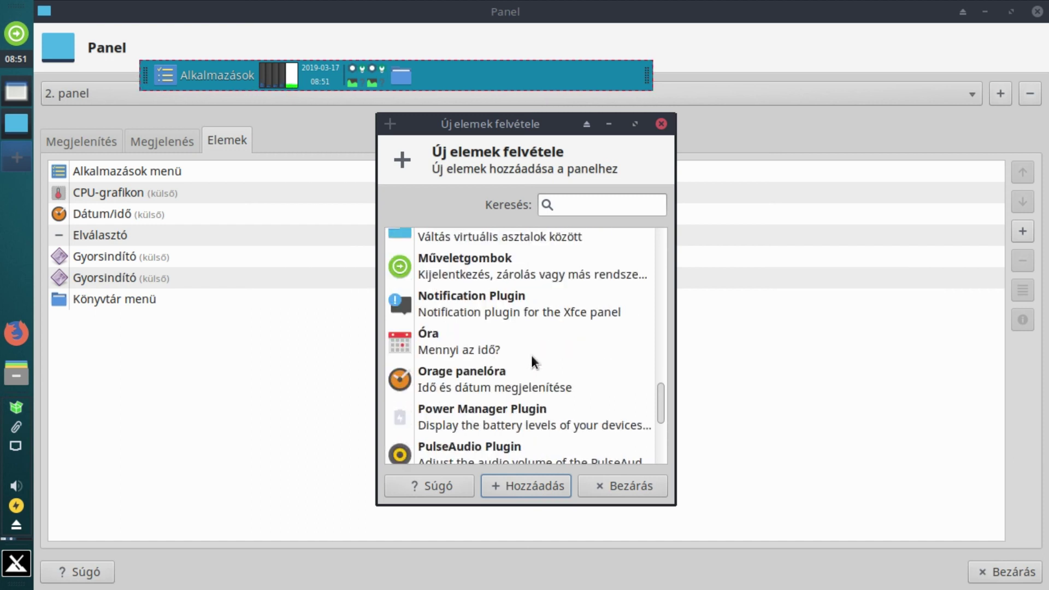
scroll(531, 355, down, 2)
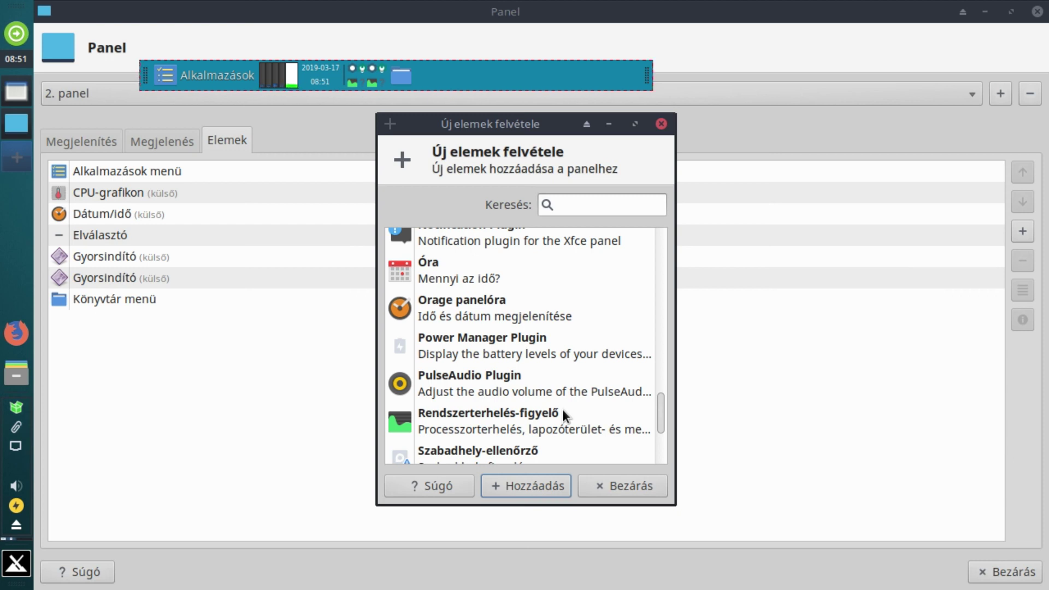
scroll(578, 366, down, 3)
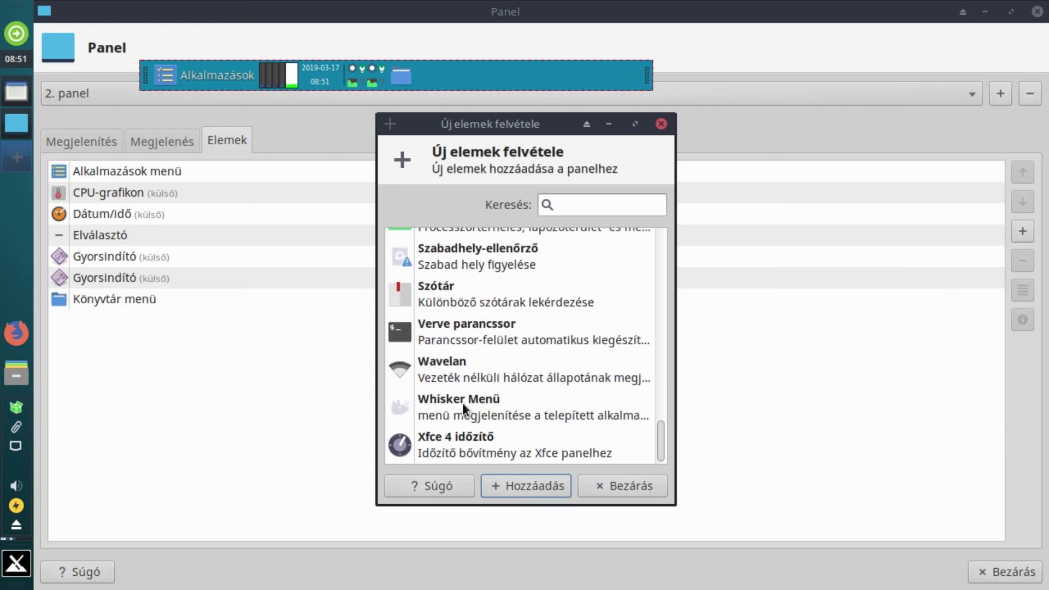
click(496, 418)
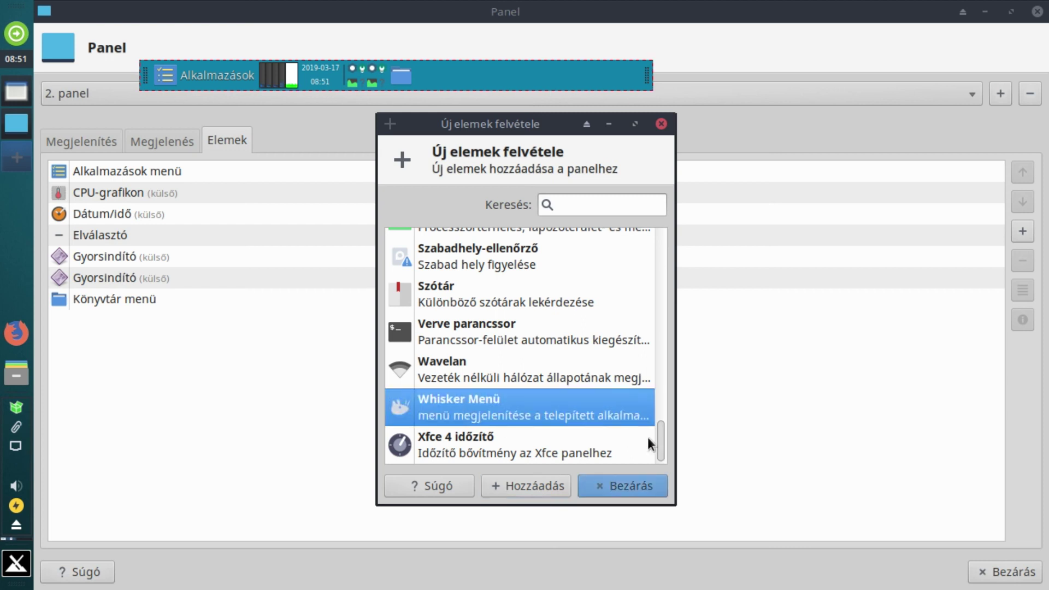
click(520, 480)
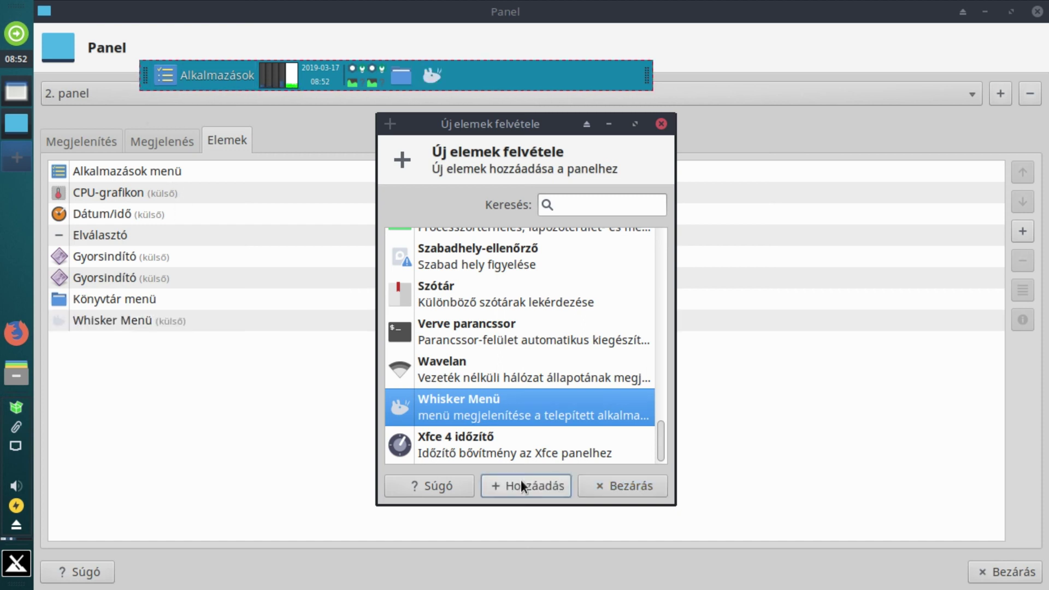
click(638, 490)
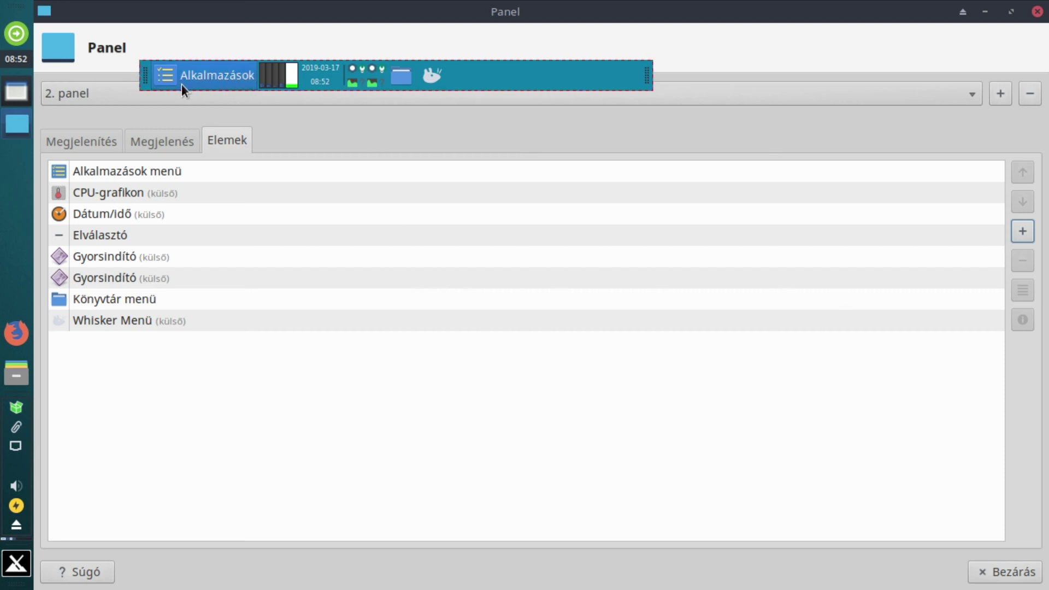
- Compare the Alkalmazások menu with the Whisker Menü by opening each from the second panel
click(159, 74)
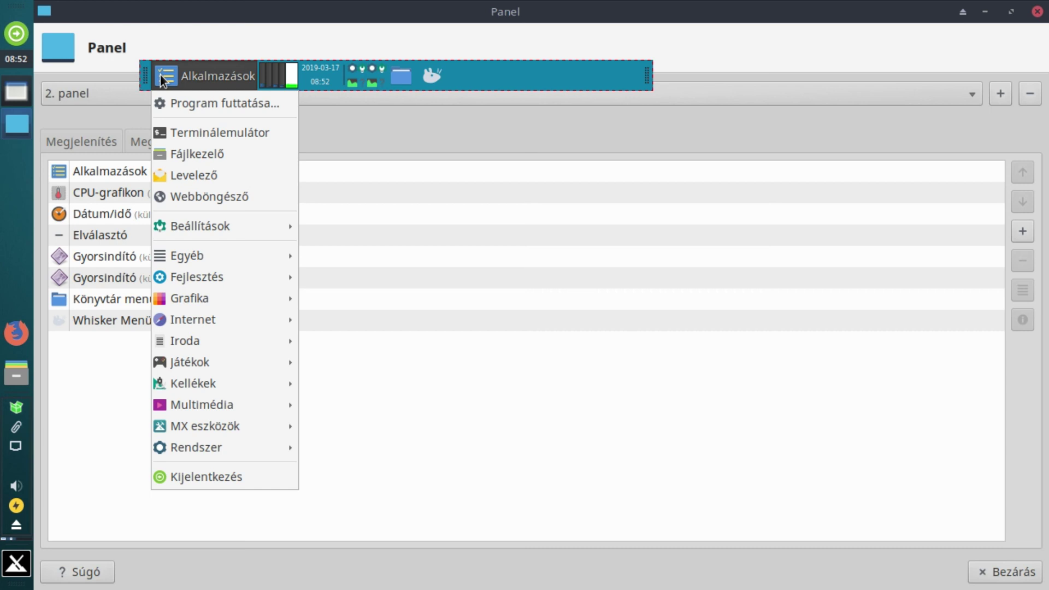
click(428, 76)
click(428, 76)
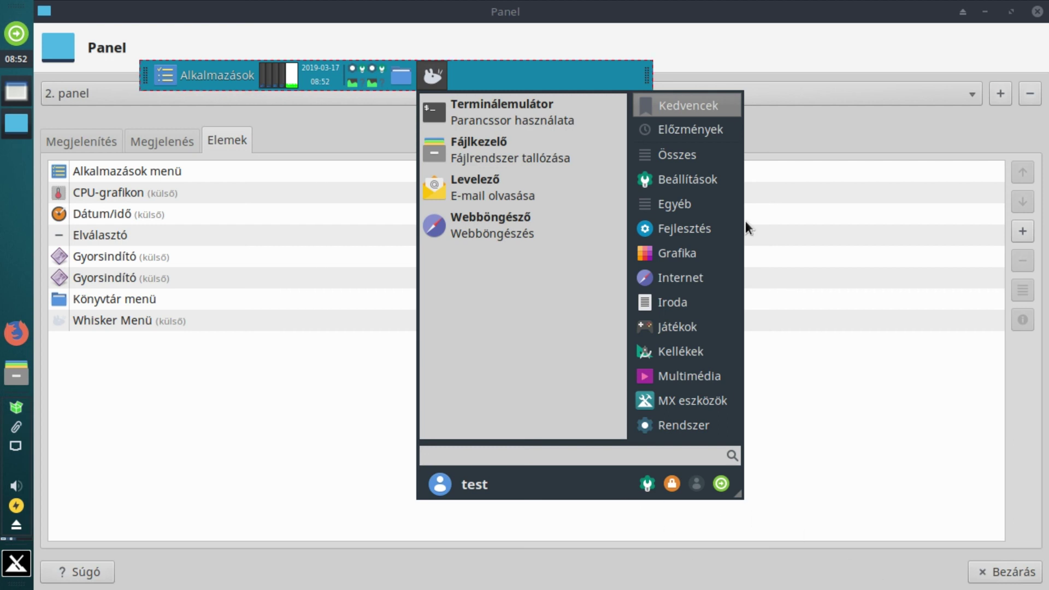
- Close the Whisker menu and remove the Alkalmazások menü item from the second panel
click(921, 371)
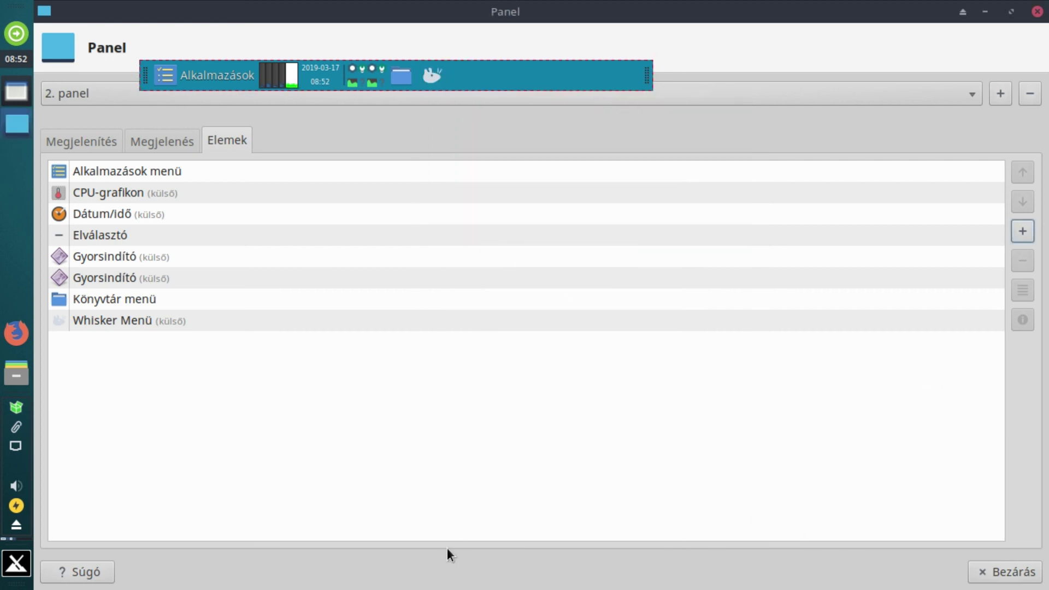
click(137, 174)
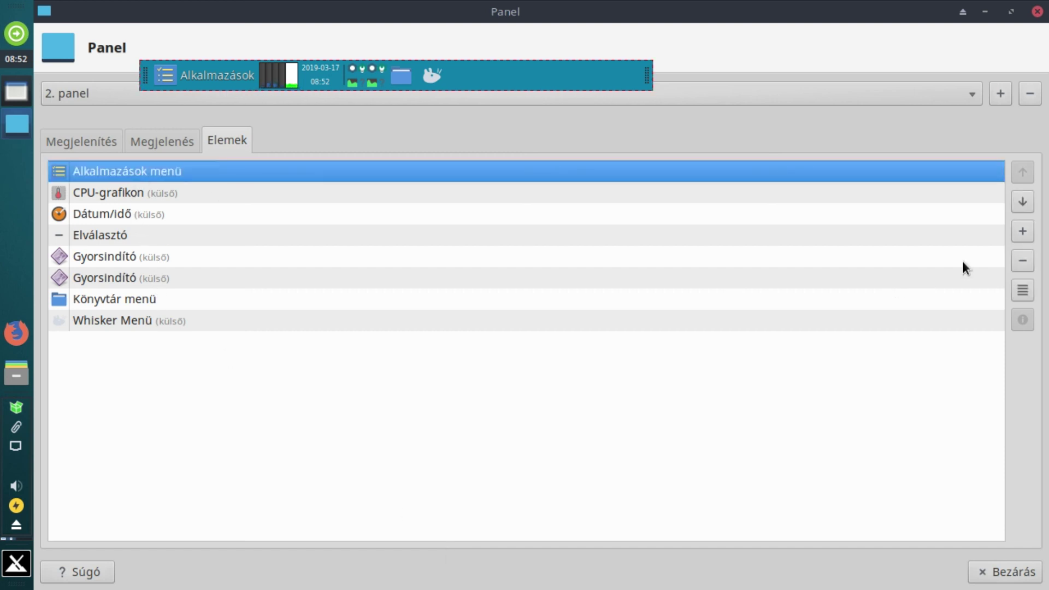
click(1016, 262)
click(724, 356)
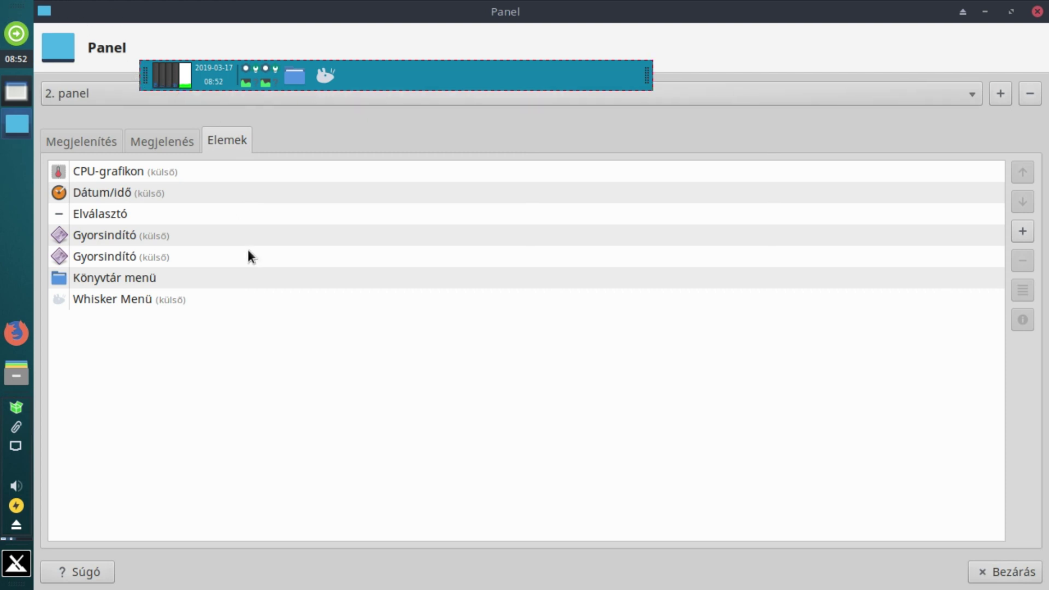
- Move the Whisker Menü item to the first position in the second panel
click(134, 300)
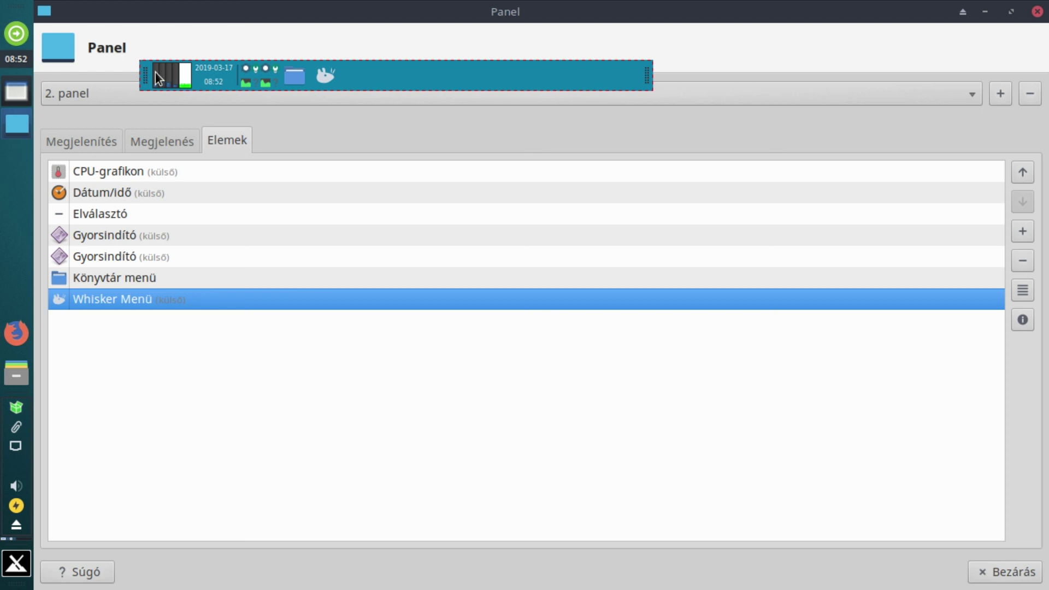
click(1022, 174)
click(1022, 174)
click(1022, 173)
click(1022, 174)
click(1022, 173)
click(1022, 173)
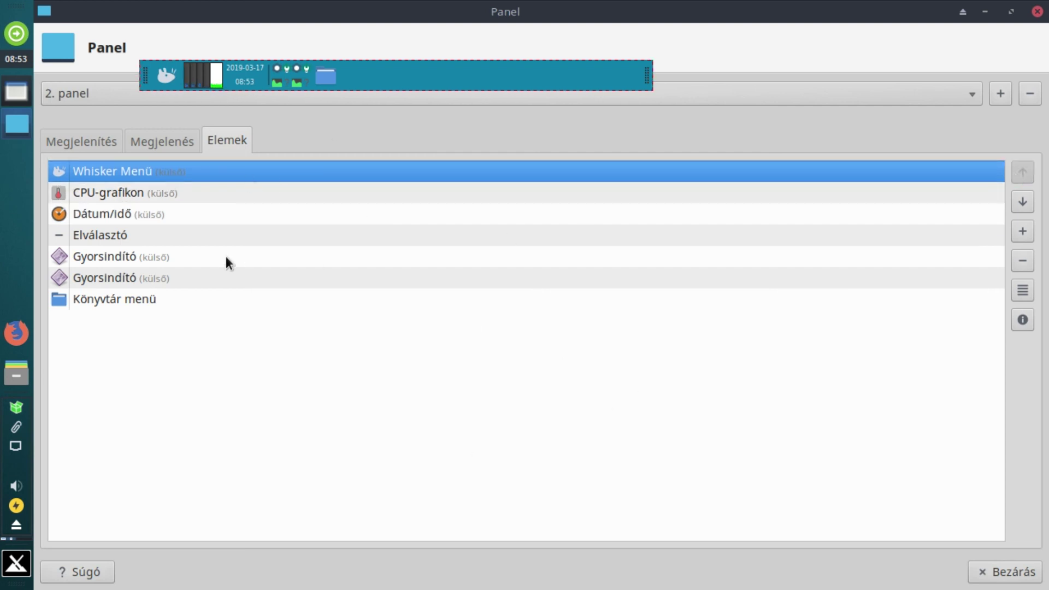
- Move the Dátum/idő item to the last position in the second panel
click(120, 184)
mouse_move(191, 71)
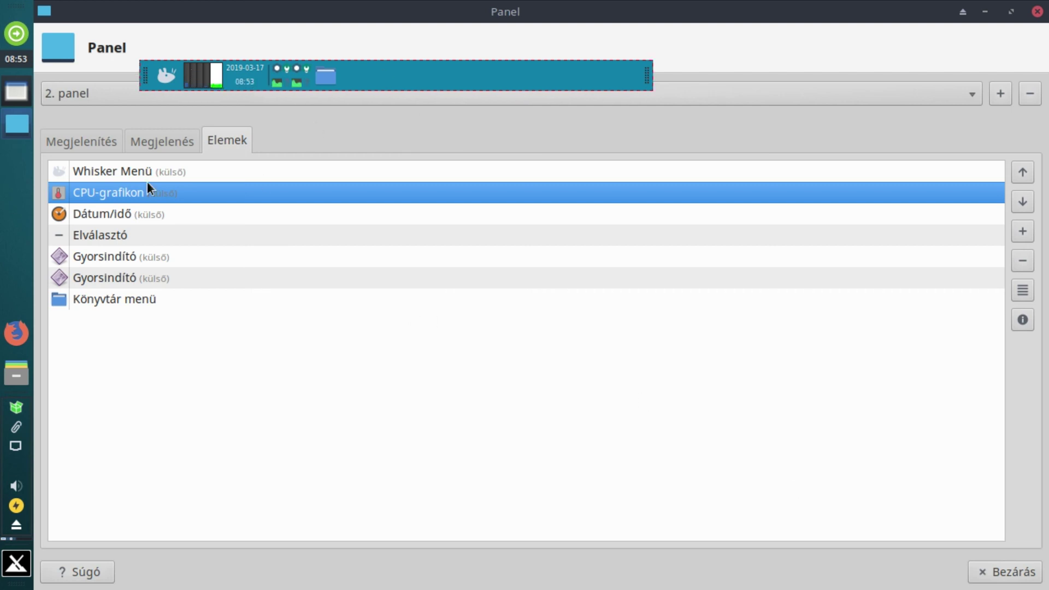
click(85, 213)
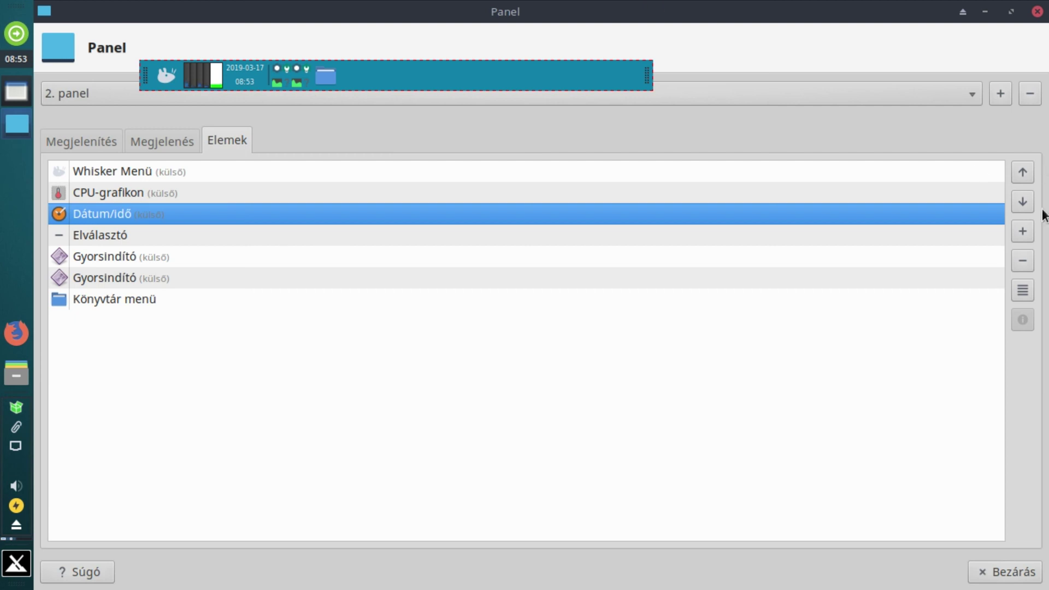
click(1022, 202)
click(1021, 201)
click(1021, 201)
click(1021, 201)
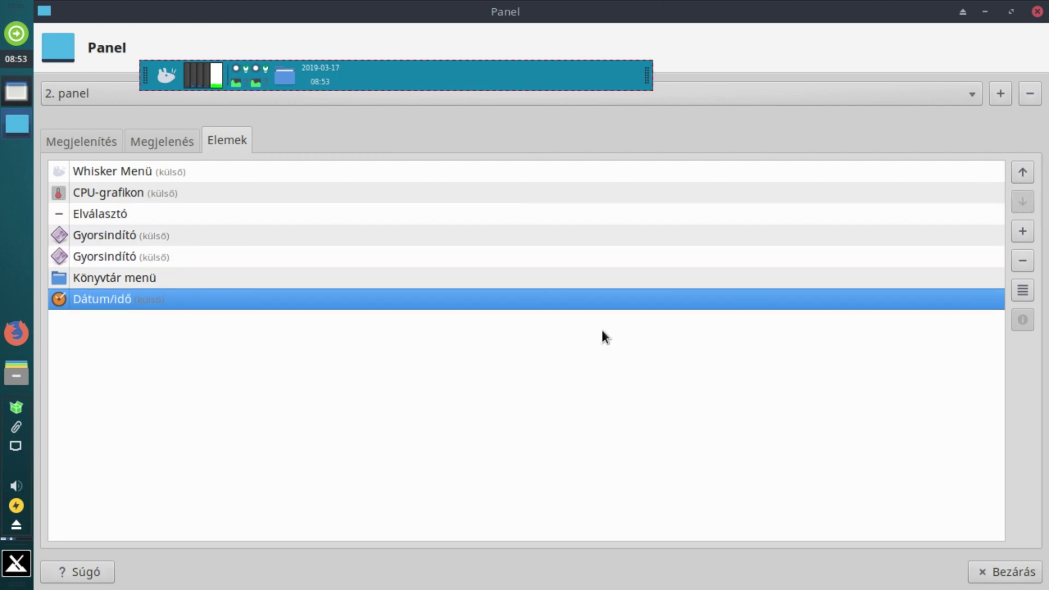
click(295, 68)
click(339, 68)
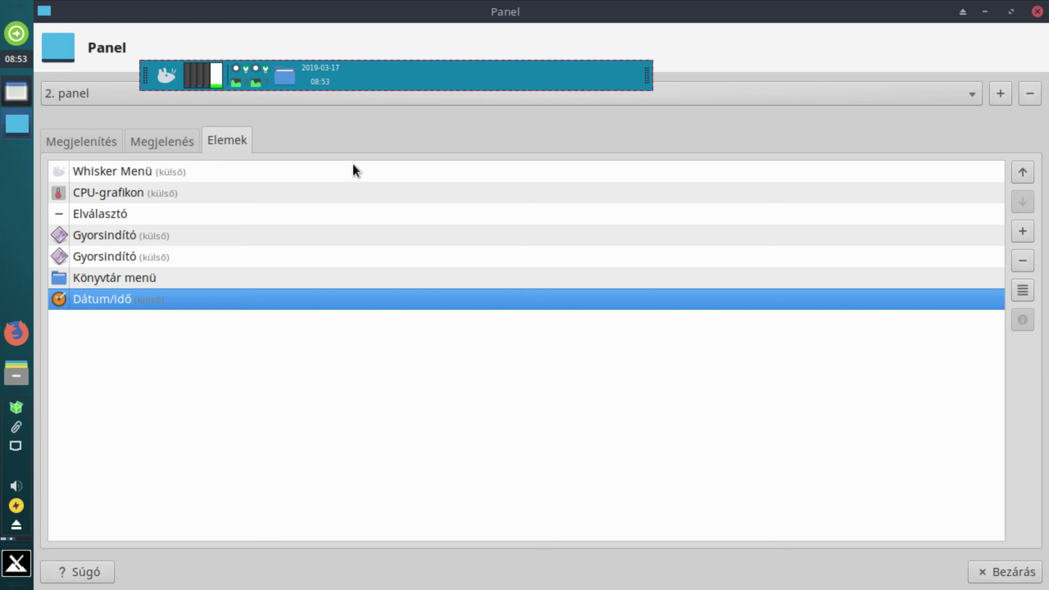
mouse_move(353, 165)
- Move the Elválasztó item directly before Dátum/idő and enable its Bővítés option
click(112, 208)
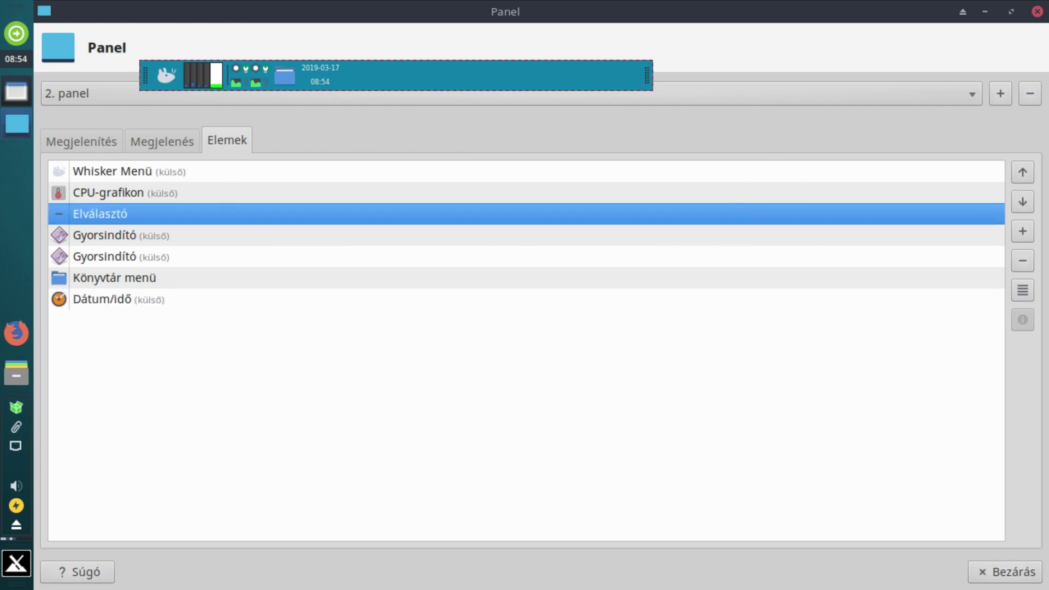
click(1014, 202)
click(1014, 202)
click(1014, 202)
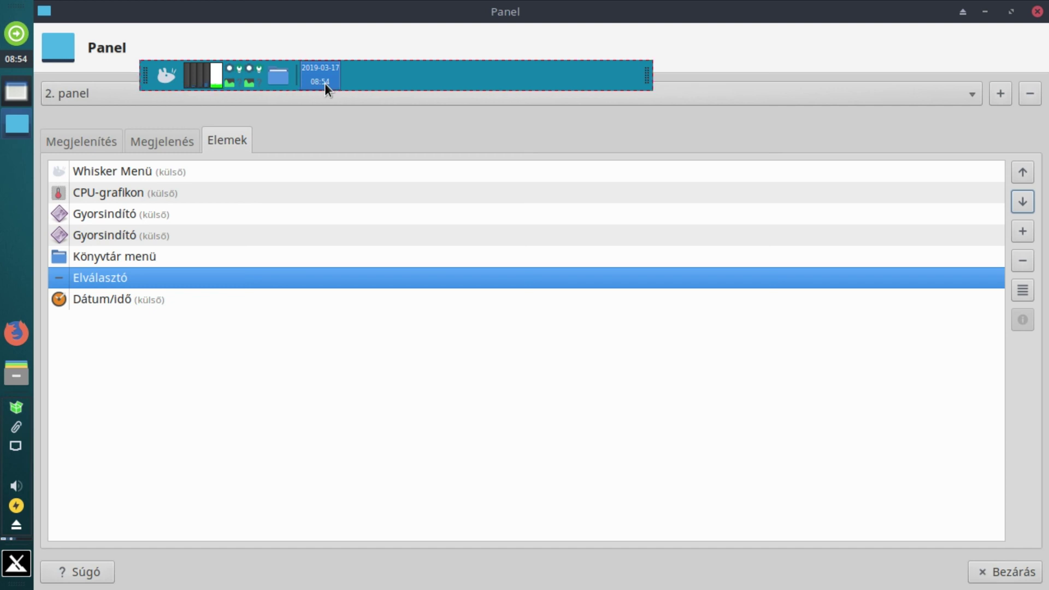
click(1022, 290)
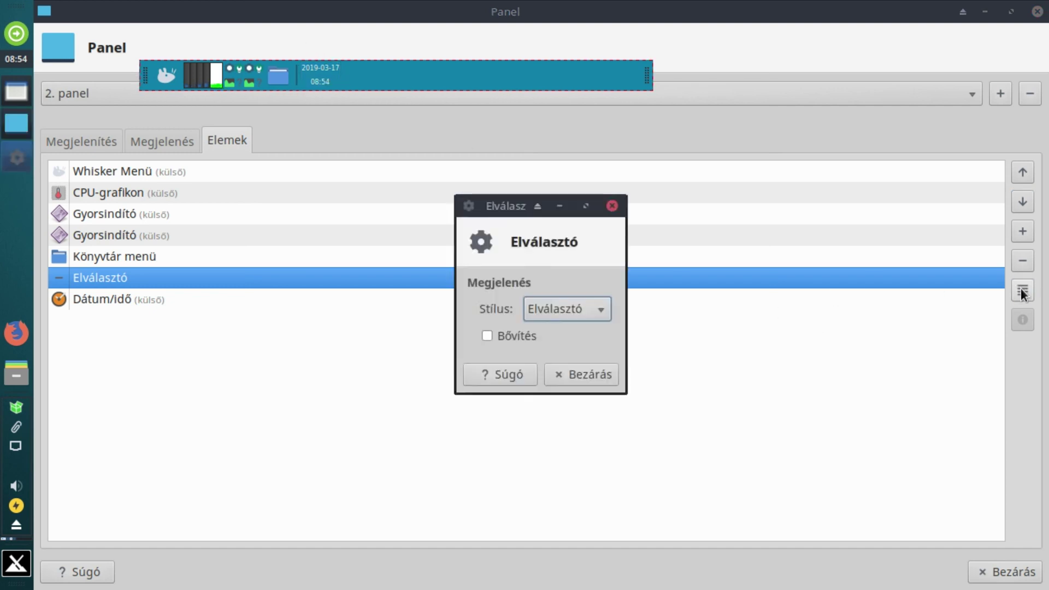
click(497, 333)
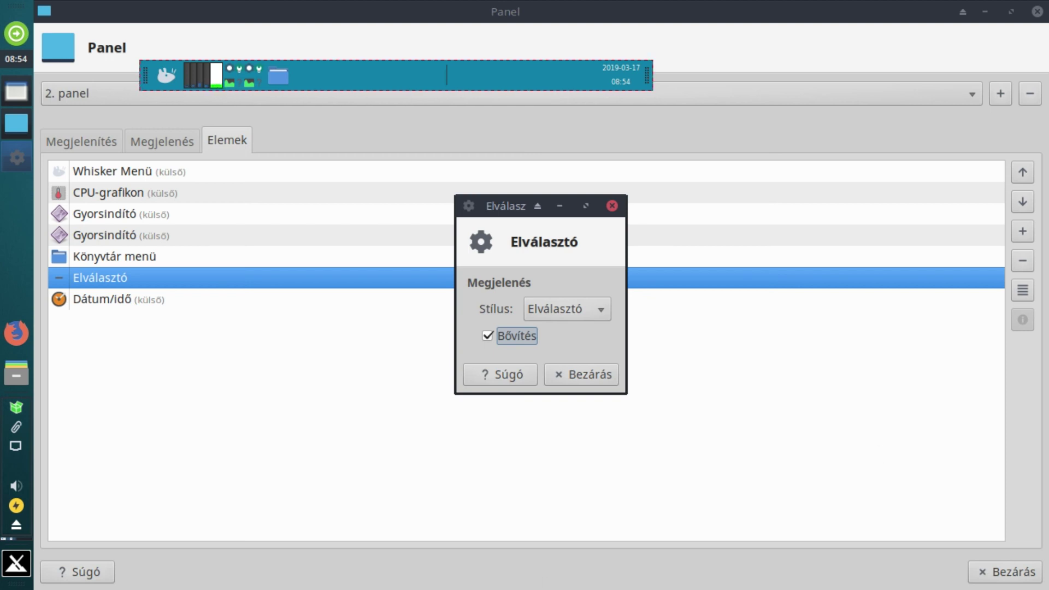
- Read the separator's online help page about its expand and style options, then close the help and the separator's properties
click(499, 372)
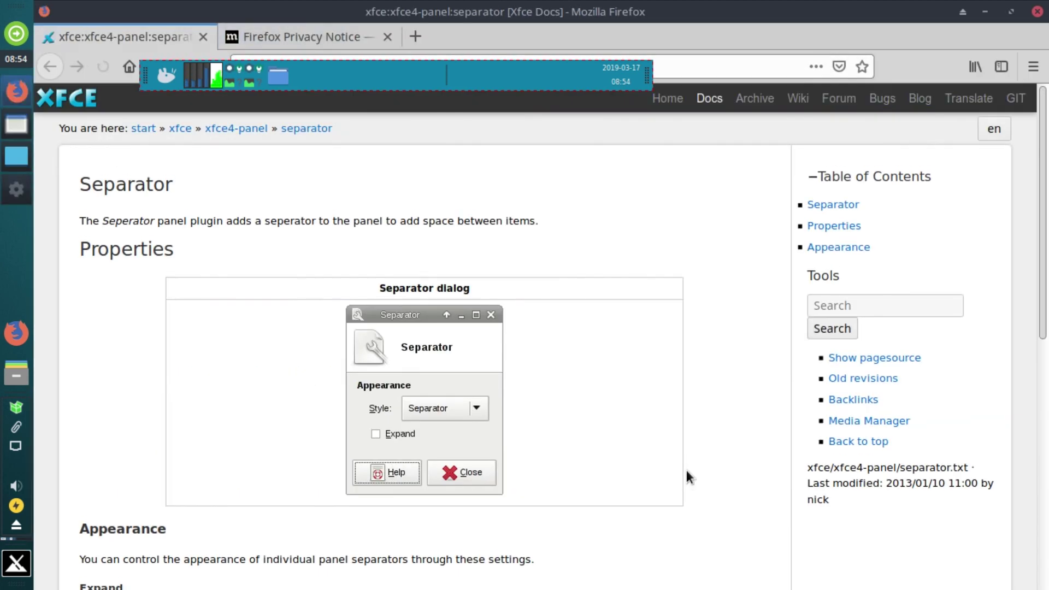
scroll(569, 392, down, 8)
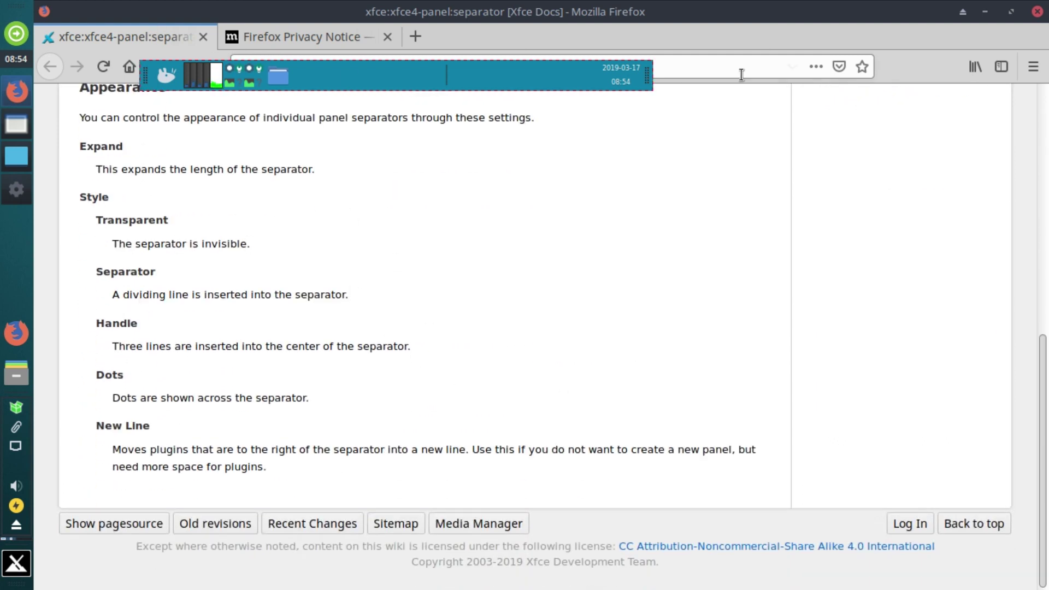
key(alt+F4)
click(658, 341)
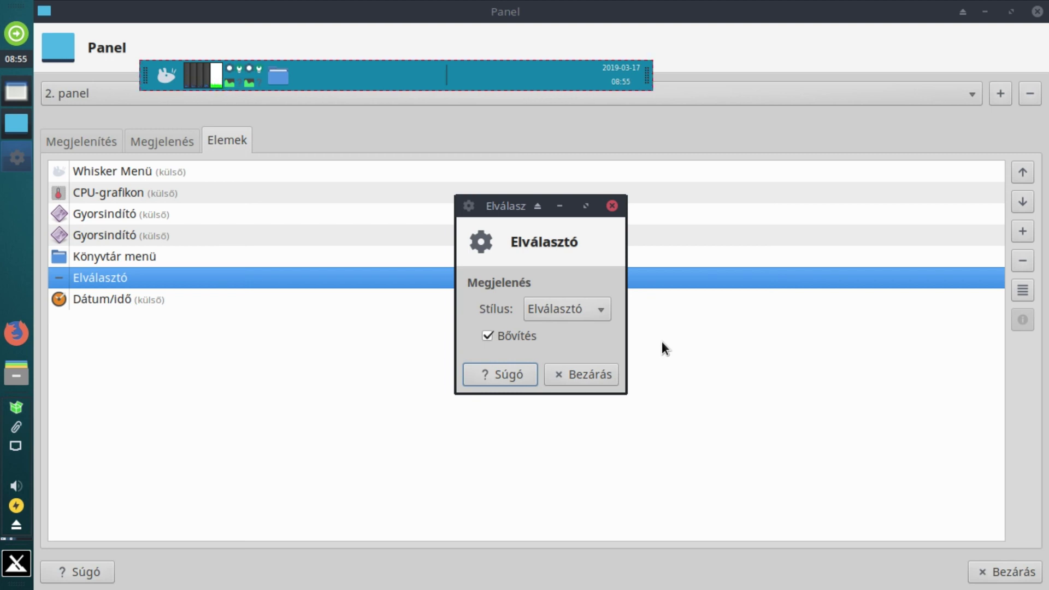
click(591, 372)
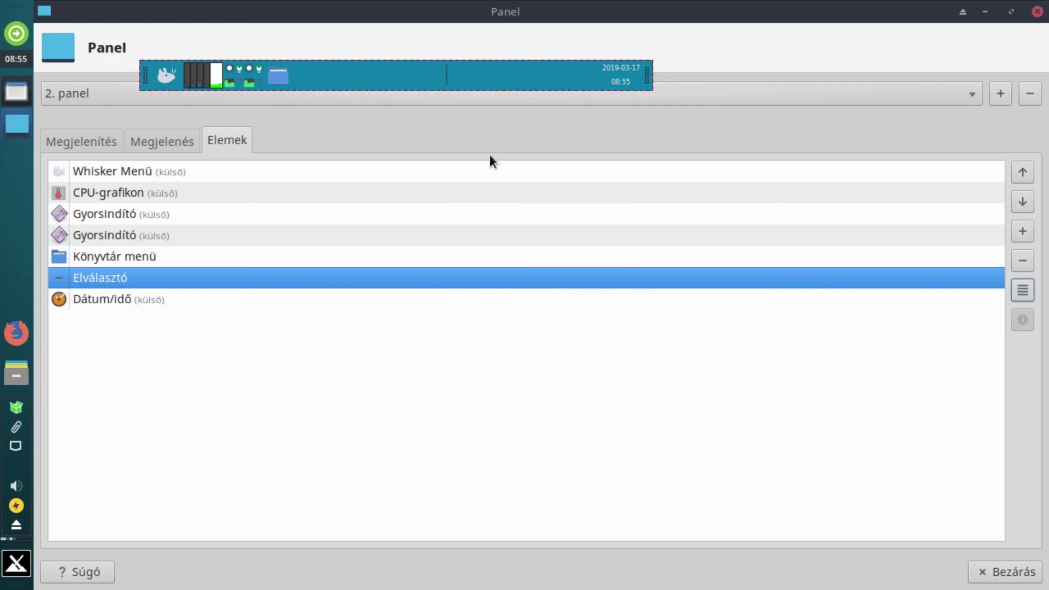
- Remove the second Gyorsindító item from the second panel
click(150, 229)
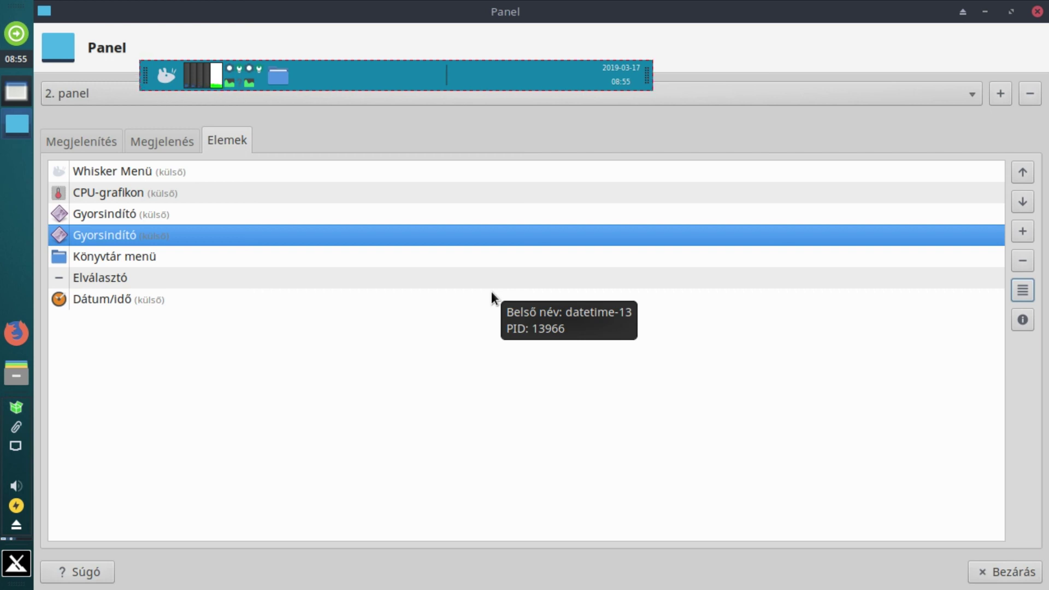
click(1022, 261)
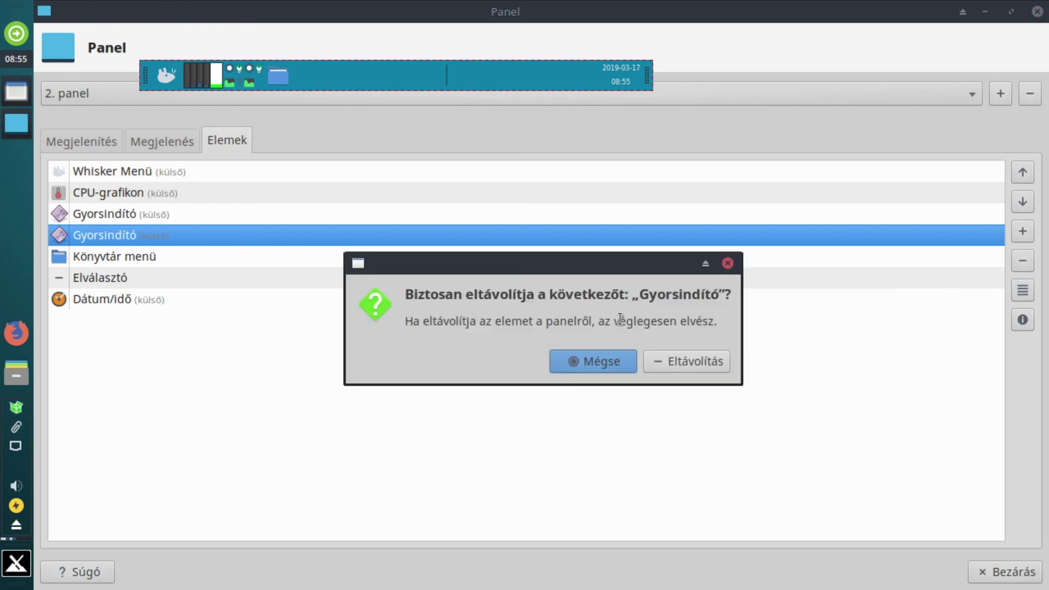
click(656, 358)
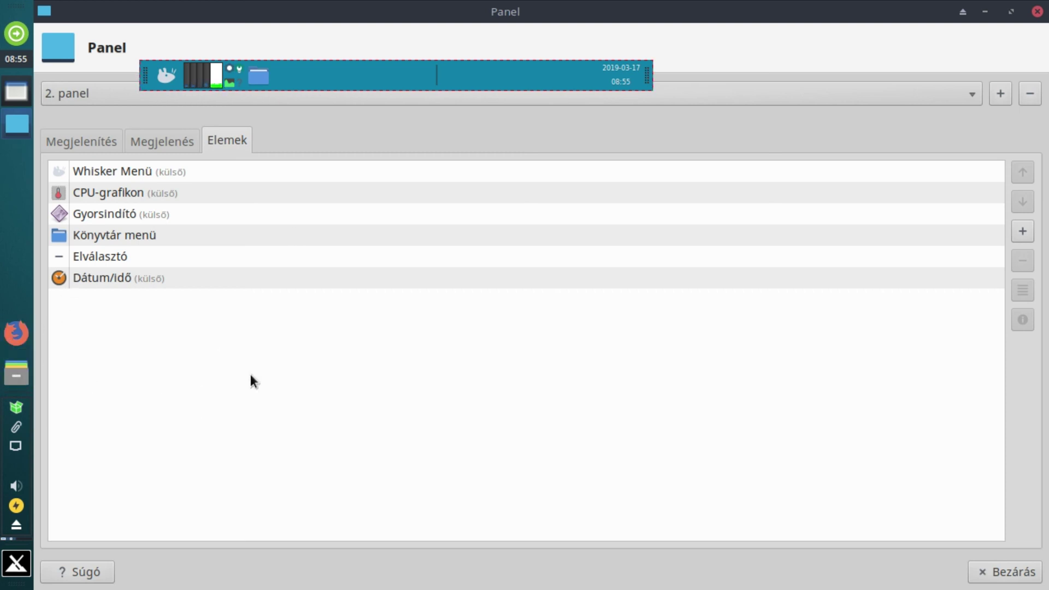
- Examine the properties of the Firefox launcher on the first panel, then close them
right_click(17, 332)
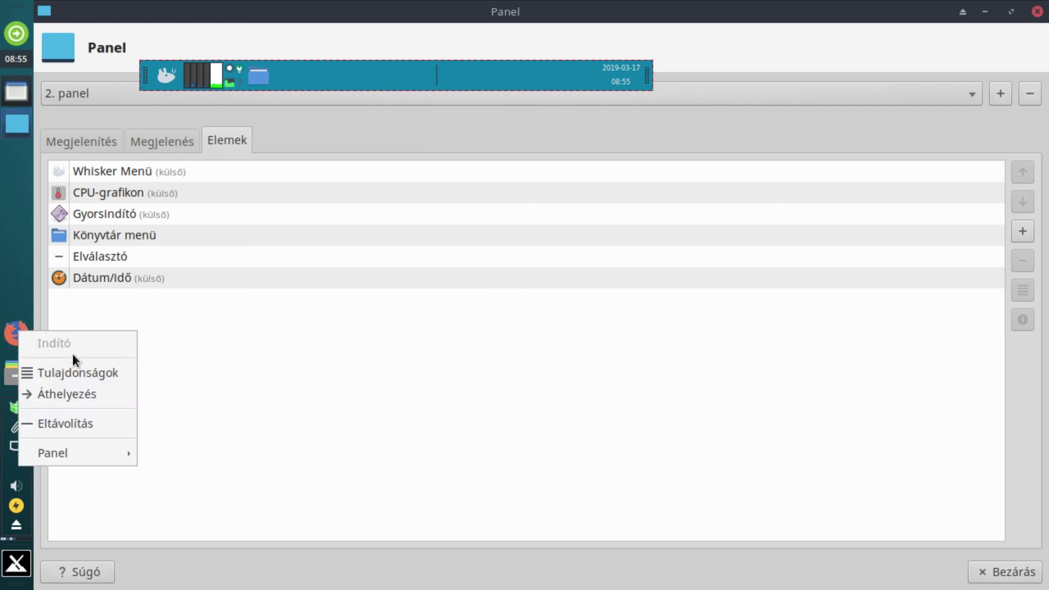
click(103, 365)
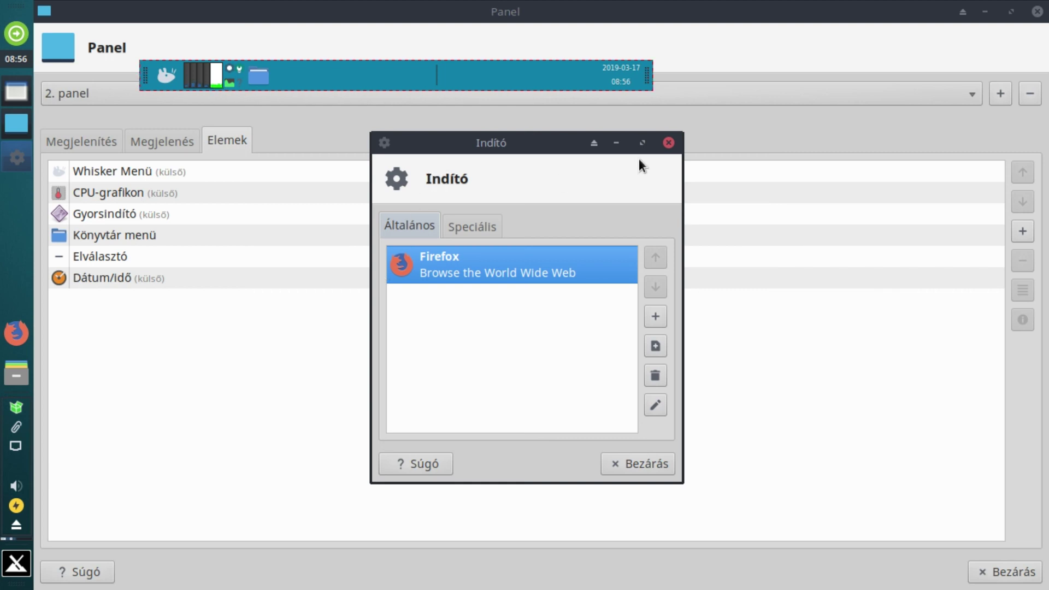
click(668, 143)
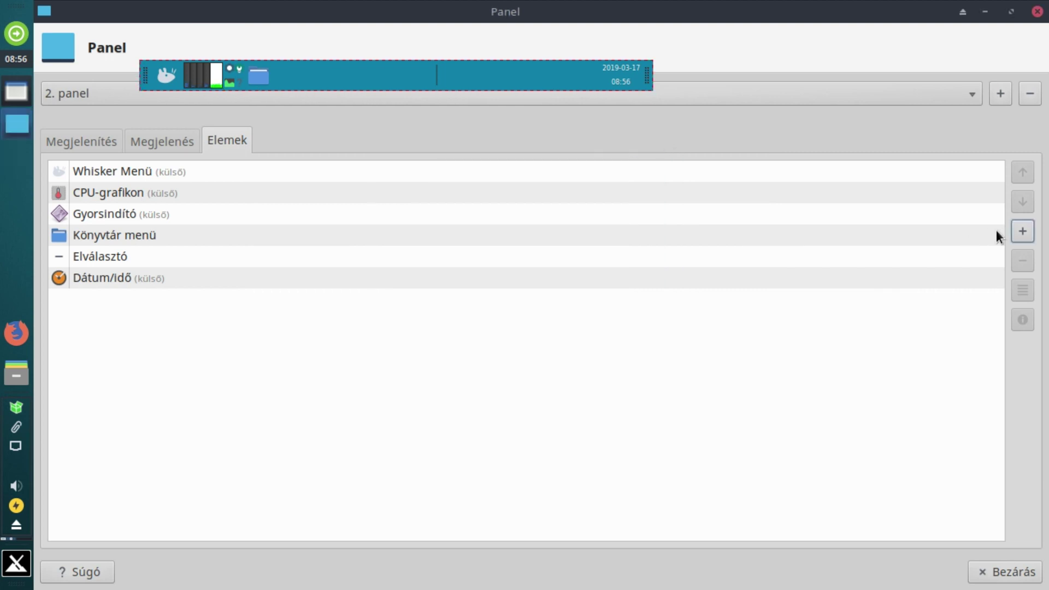
- Search the available items for "ind", add Indító to the second panel, and place it directly before Dátum/idő
click(1018, 231)
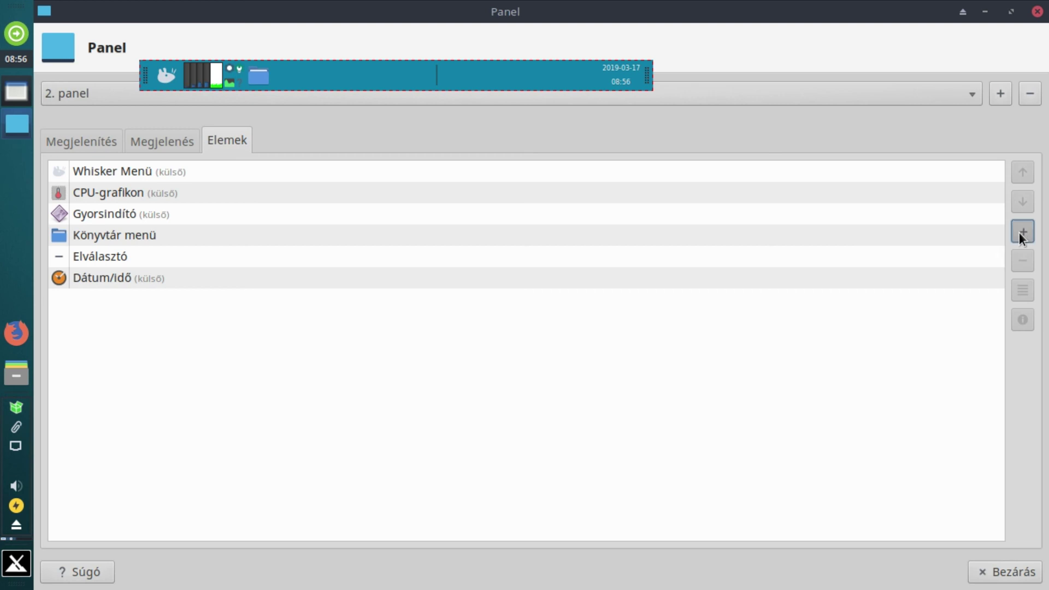
text(in)
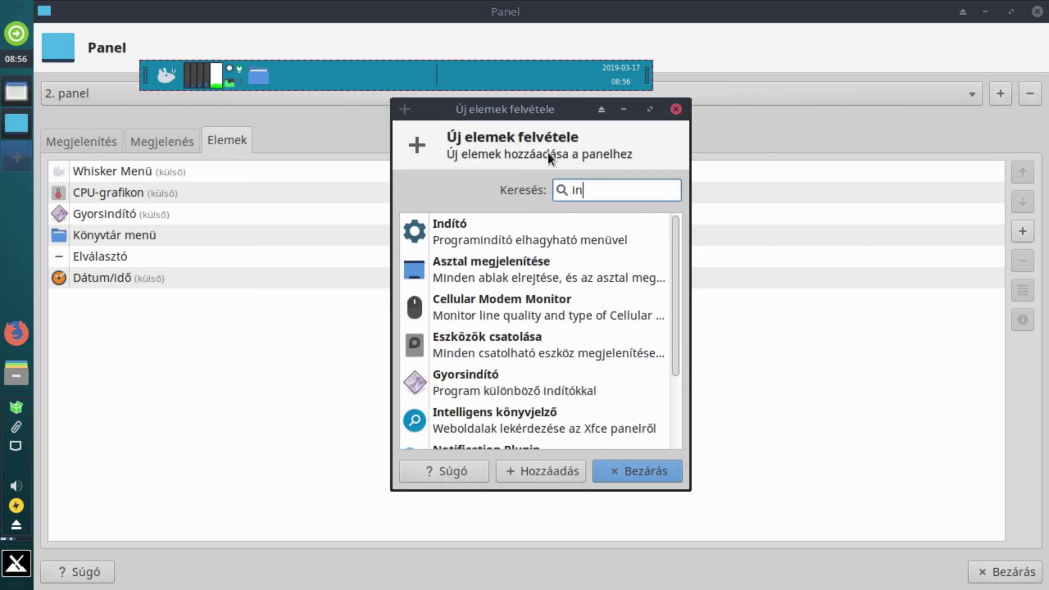
text(dit)
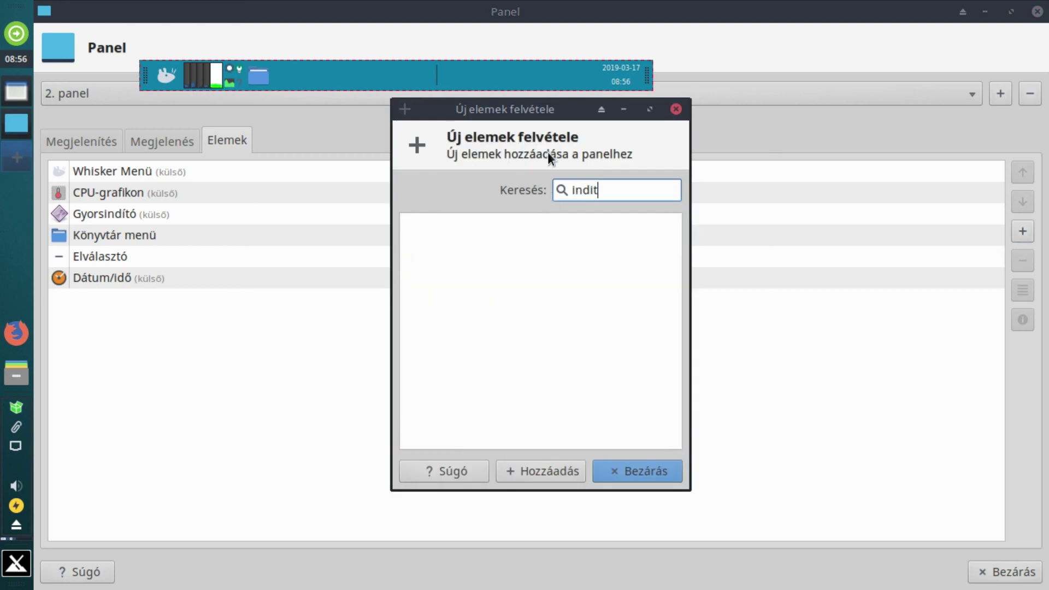
key(BackSpace)
key(BackSpace)
click(457, 217)
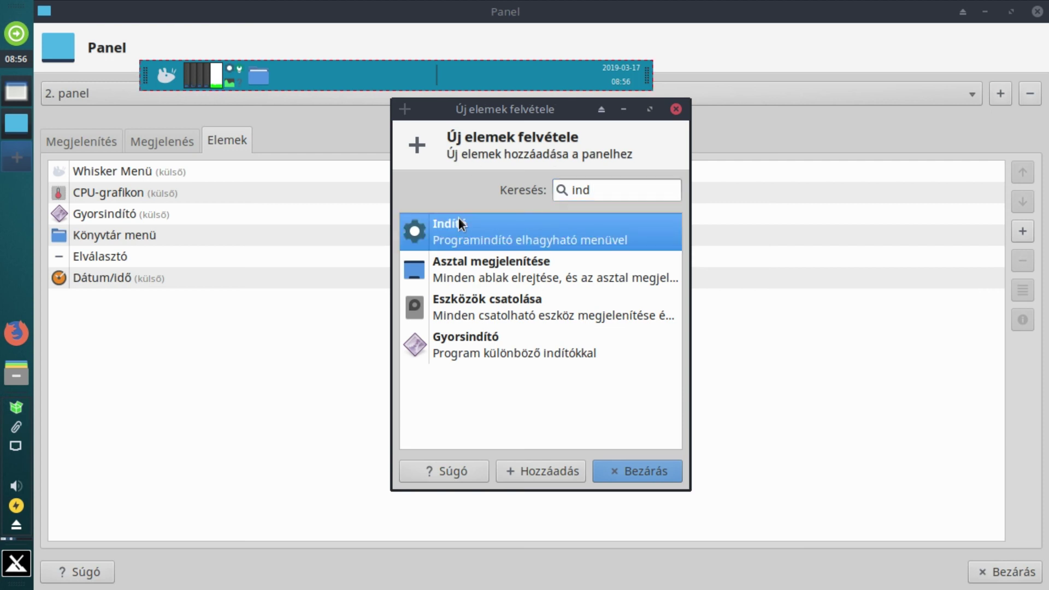
click(526, 465)
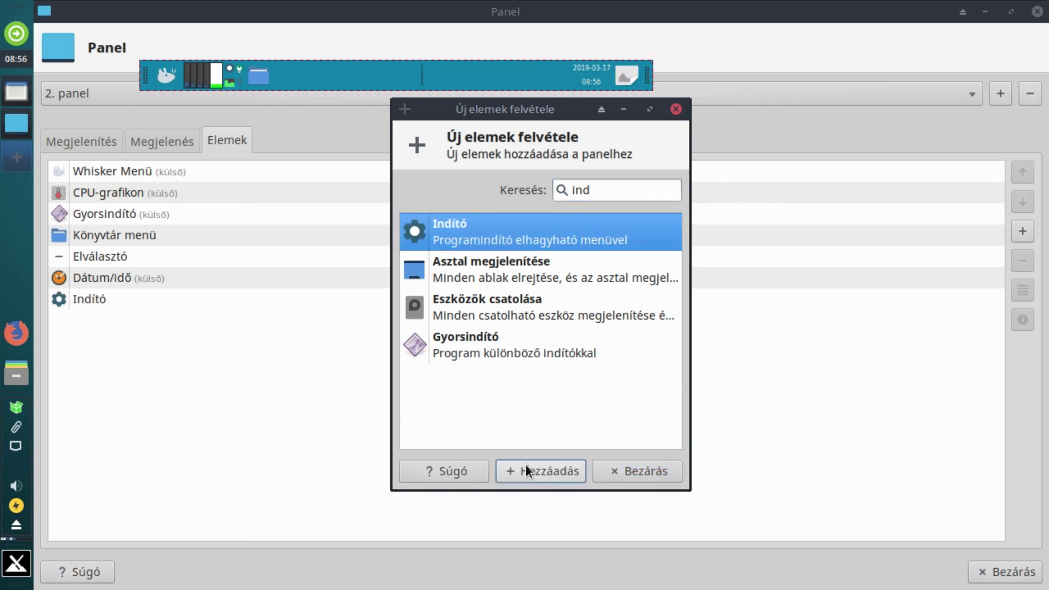
click(634, 473)
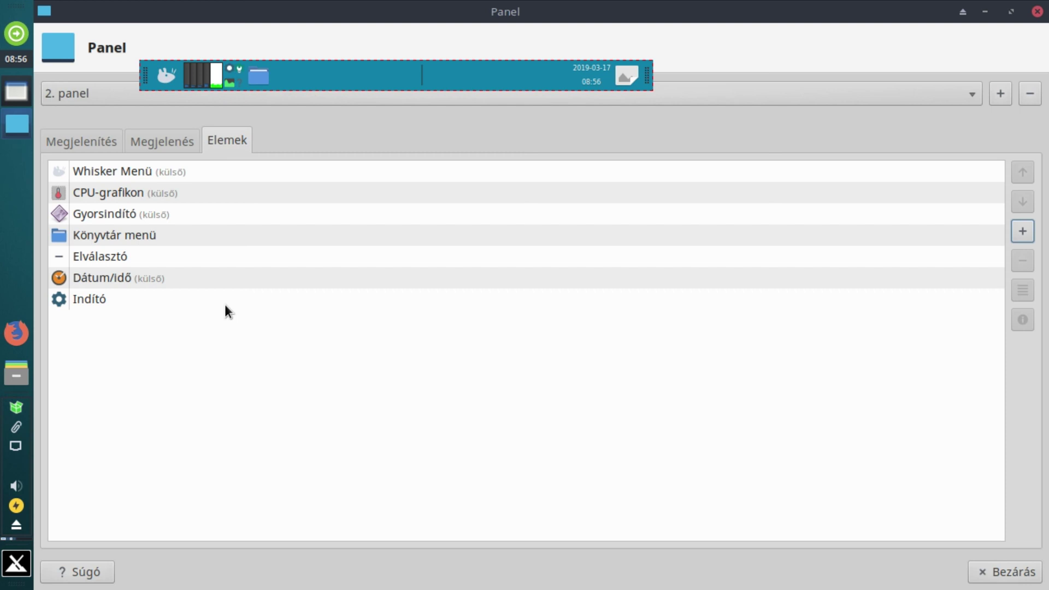
click(149, 306)
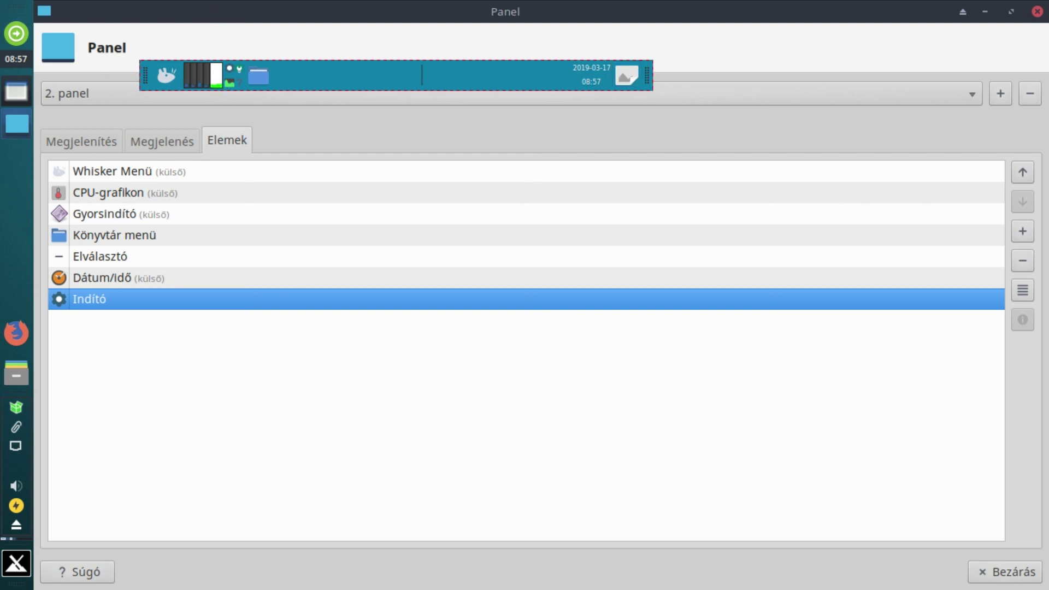
click(1022, 173)
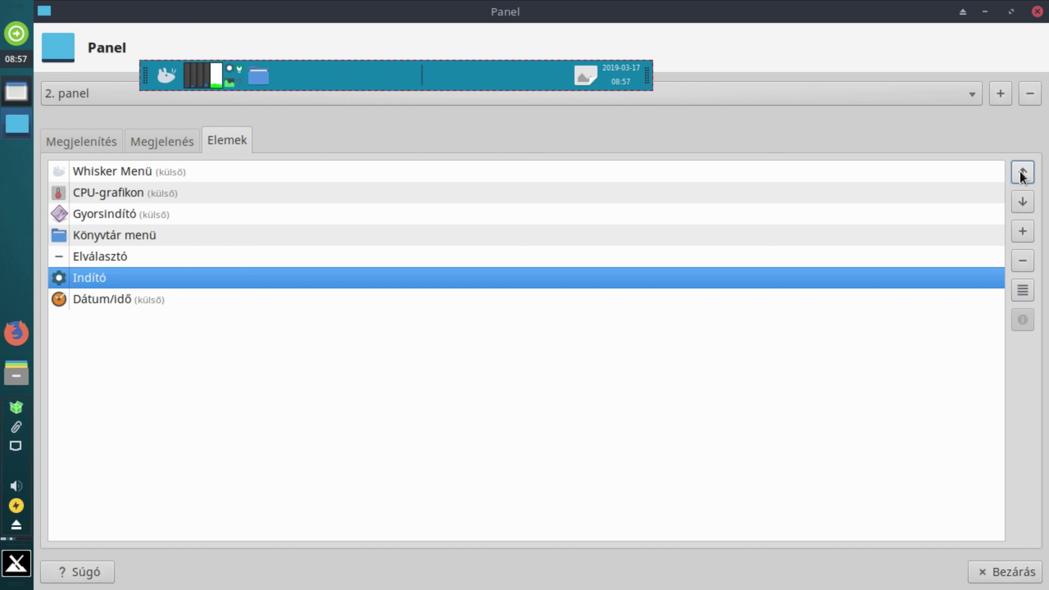
- In the properties of the second panel's empty launcher, add the program "A GNU képszerkesztő program"
right_click(591, 75)
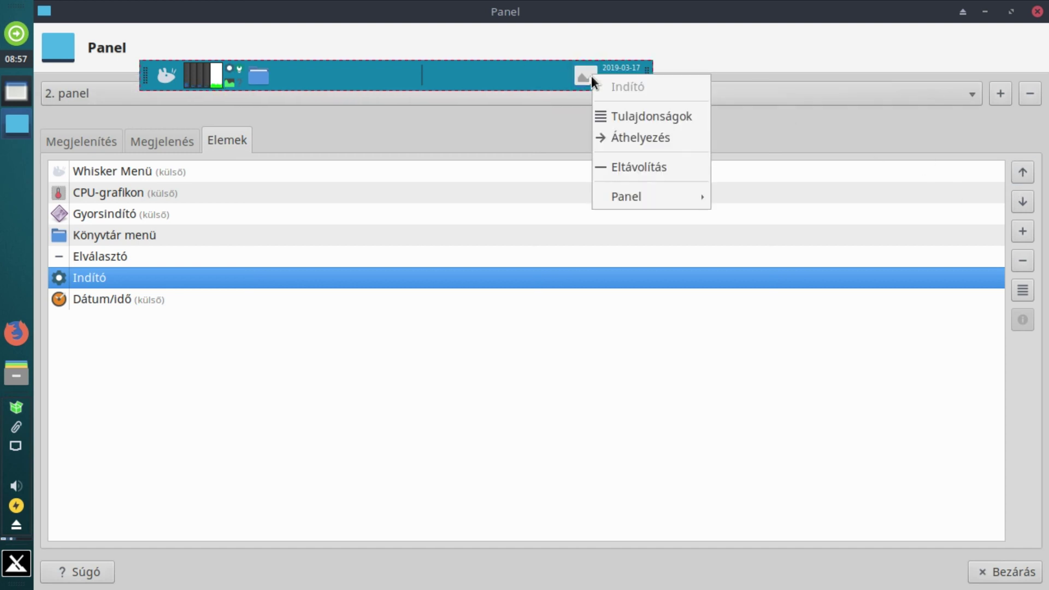
click(631, 120)
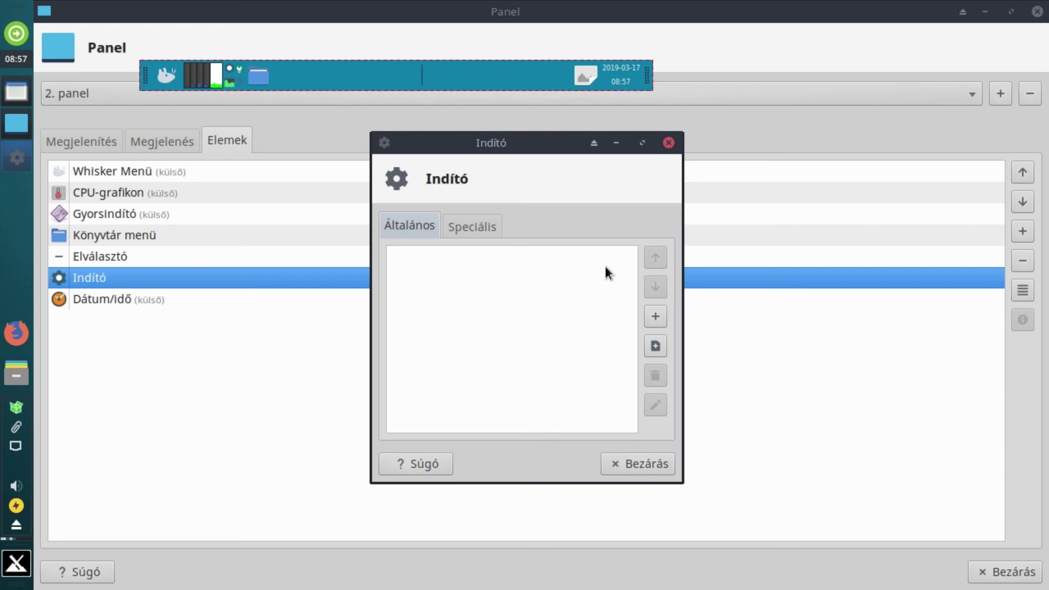
click(653, 316)
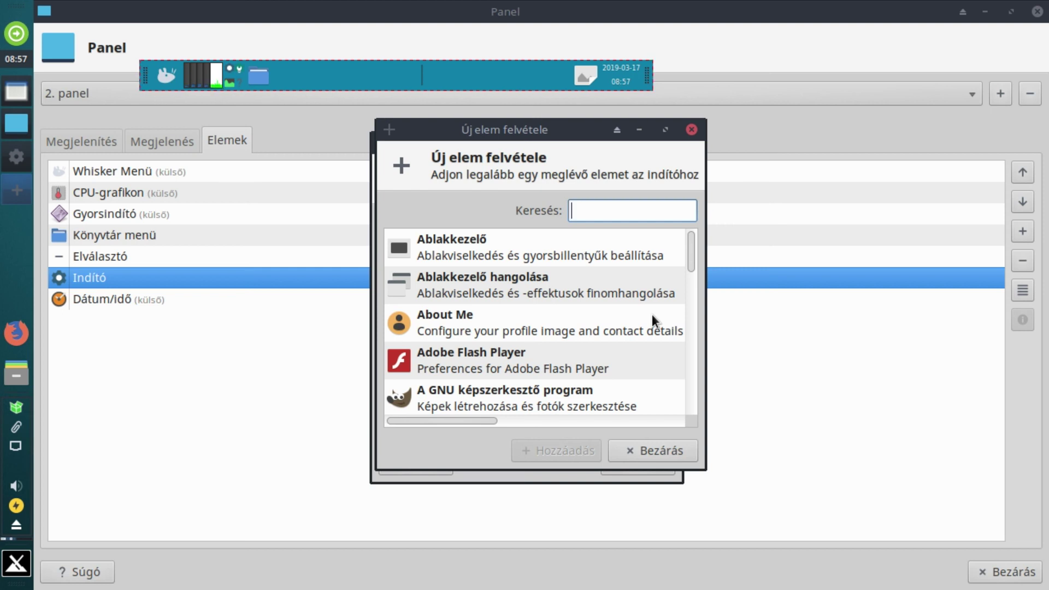
scroll(651, 314, down, 3)
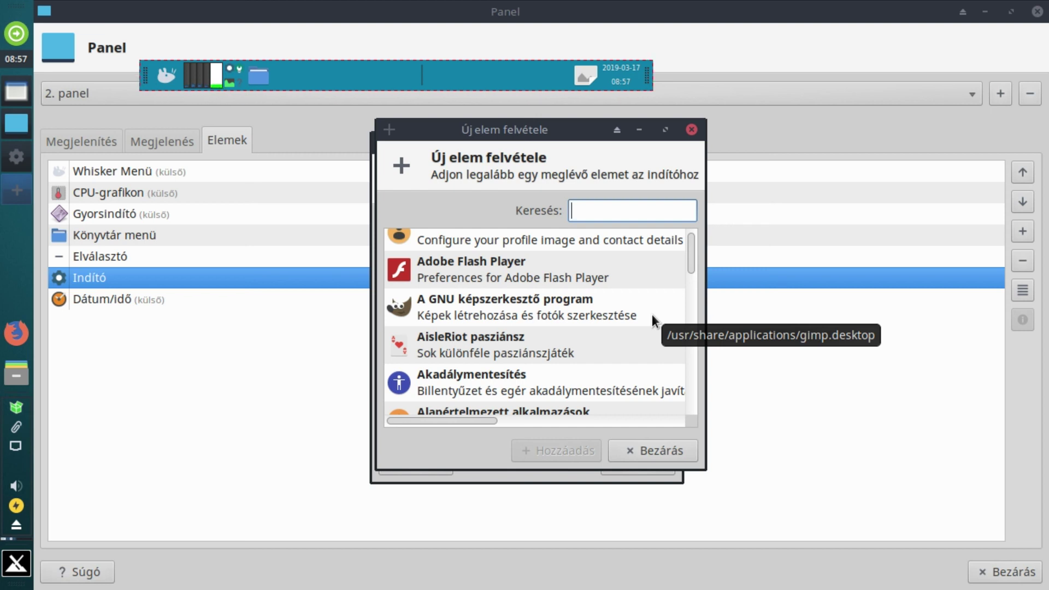
click(471, 300)
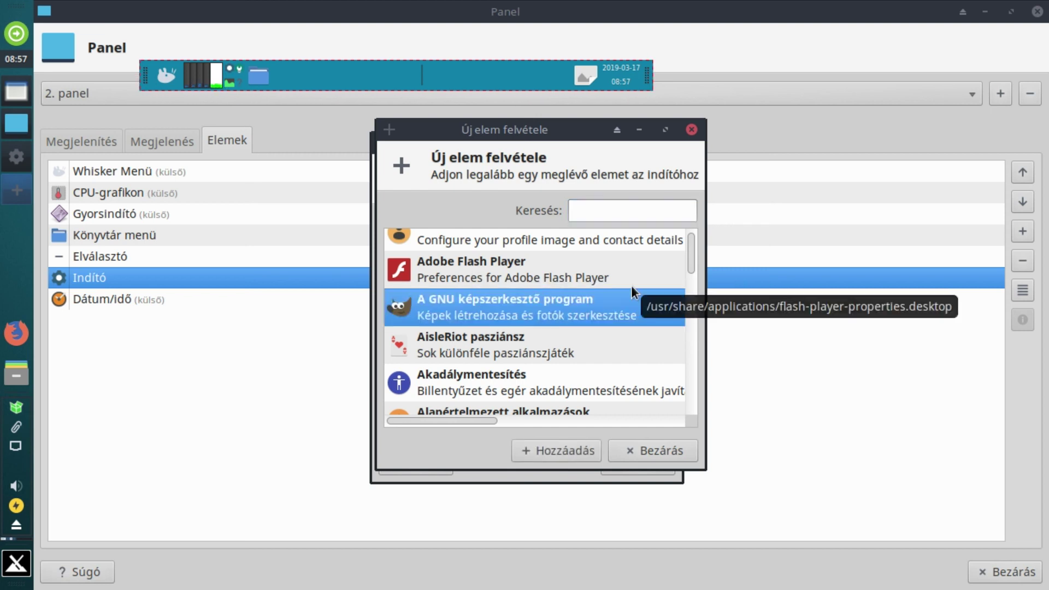
click(589, 450)
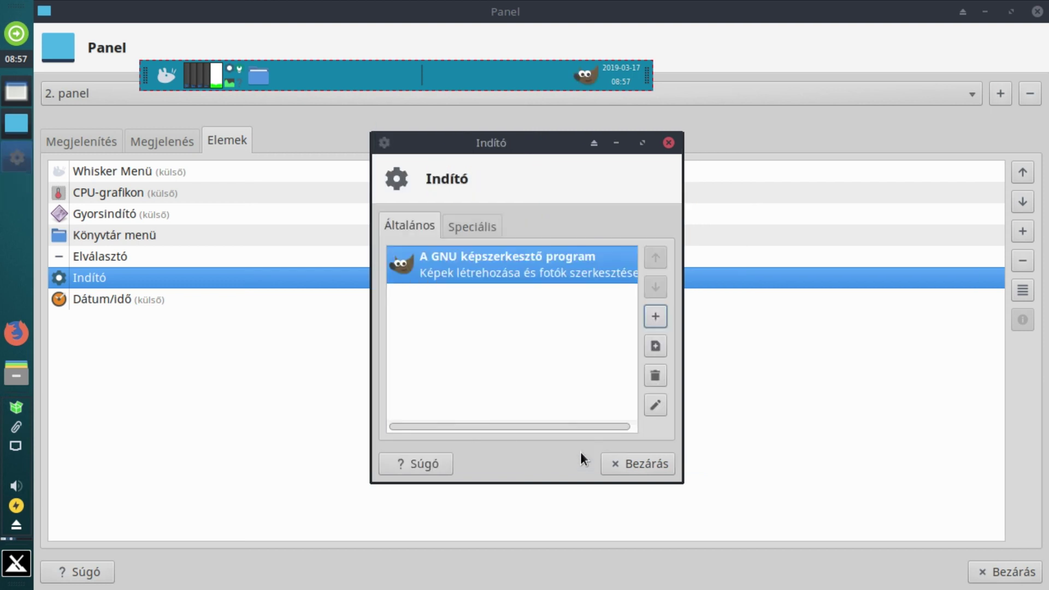
- Add Albert as the second program of the same launcher and close its properties
click(657, 321)
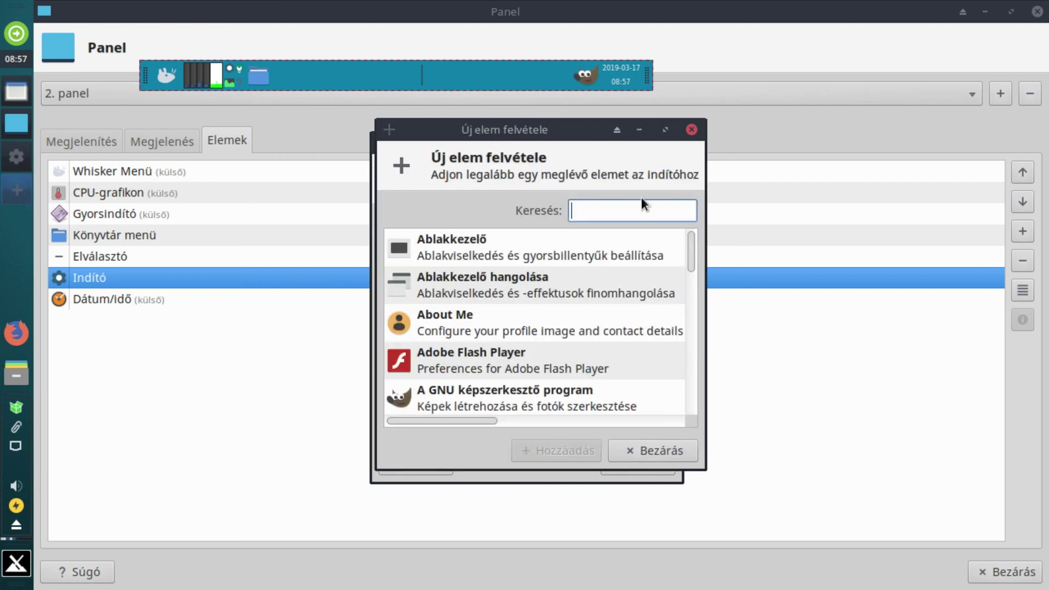
scroll(438, 302, down, 5)
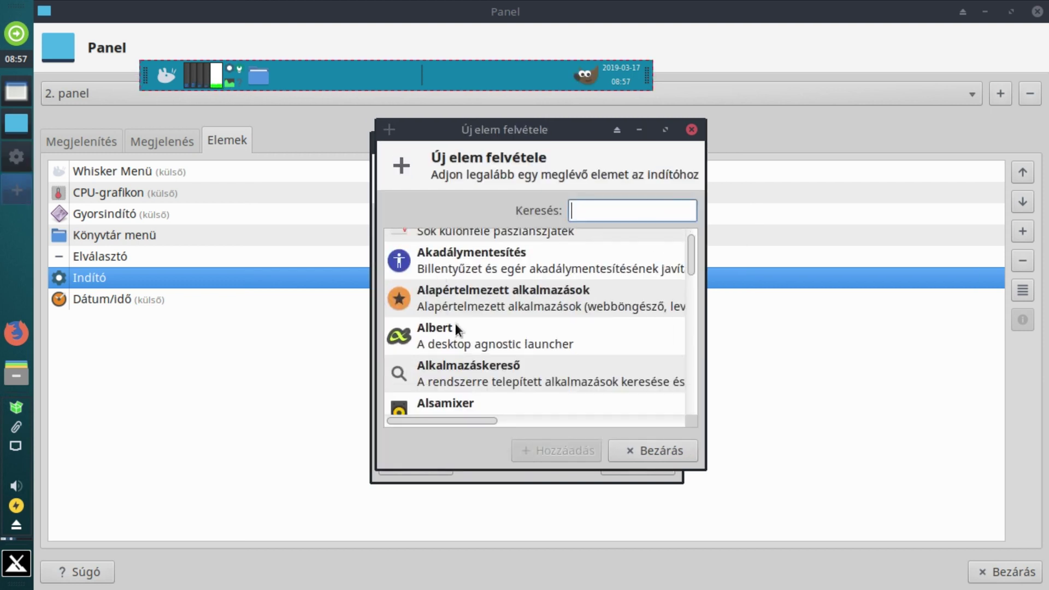
click(442, 330)
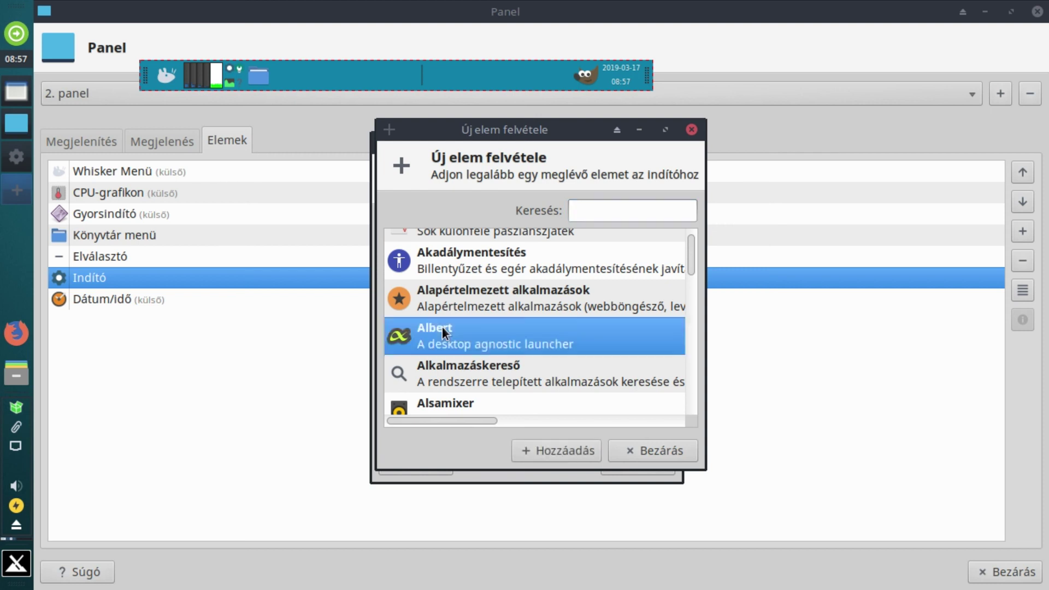
click(572, 449)
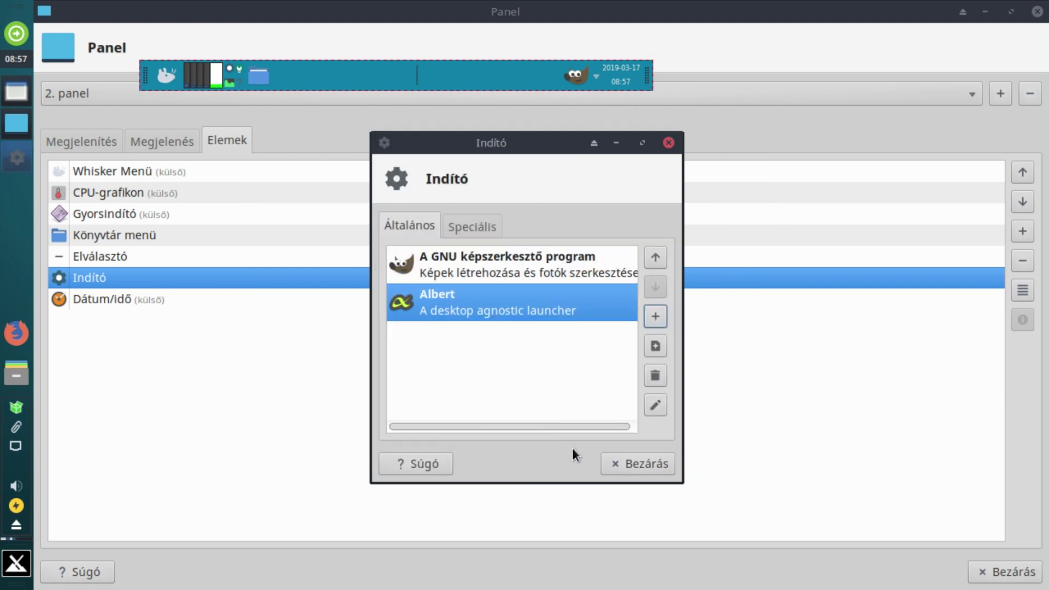
click(666, 459)
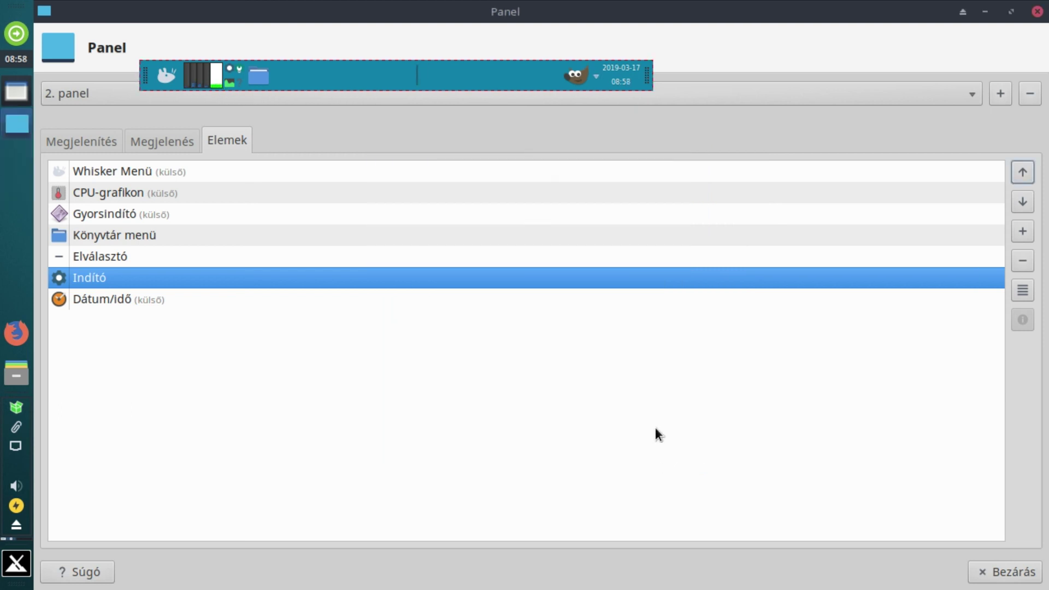
- Test the new launcher by choosing Albert from its drop-down, starting and closing GIMP, and viewing the drop-down again
click(598, 74)
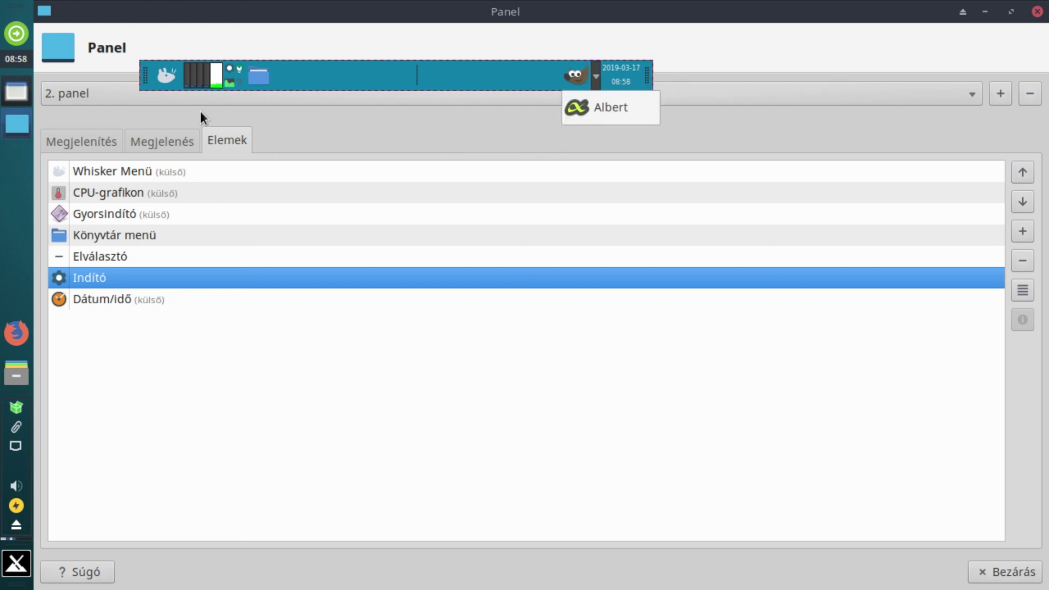
click(594, 103)
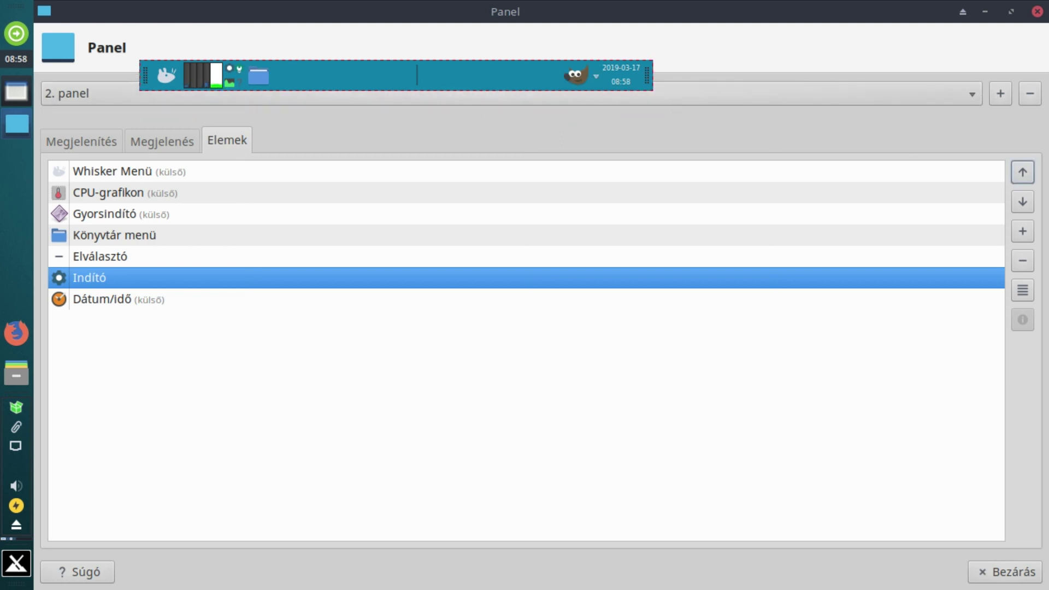
click(575, 75)
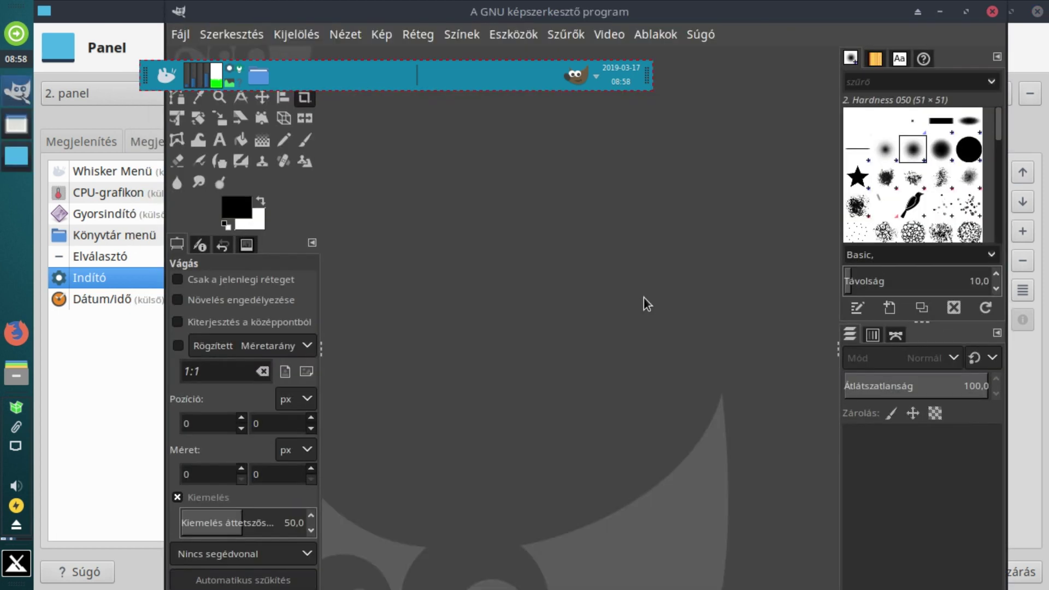
click(991, 12)
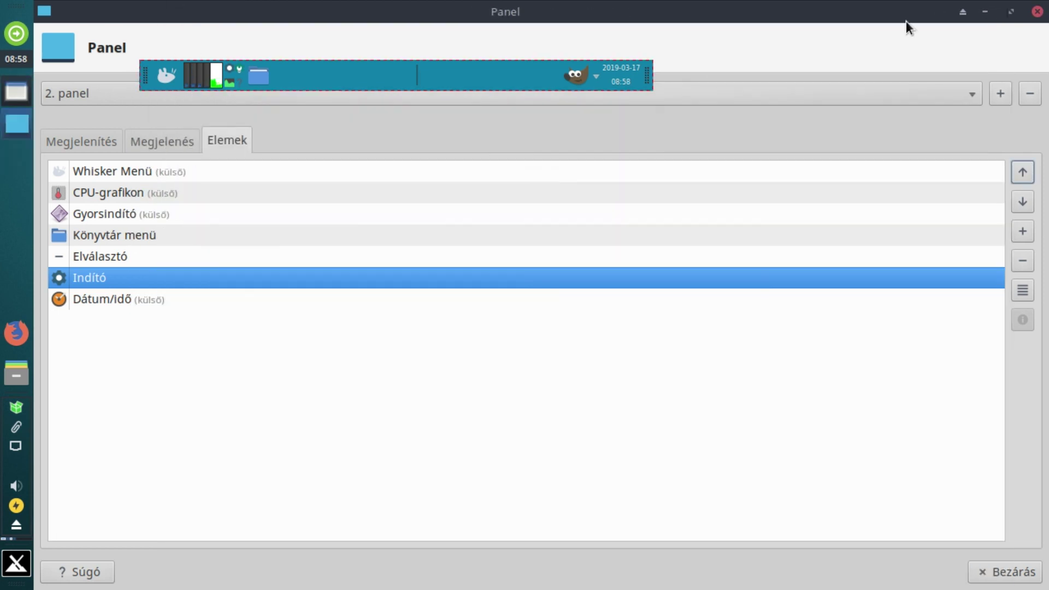
click(595, 78)
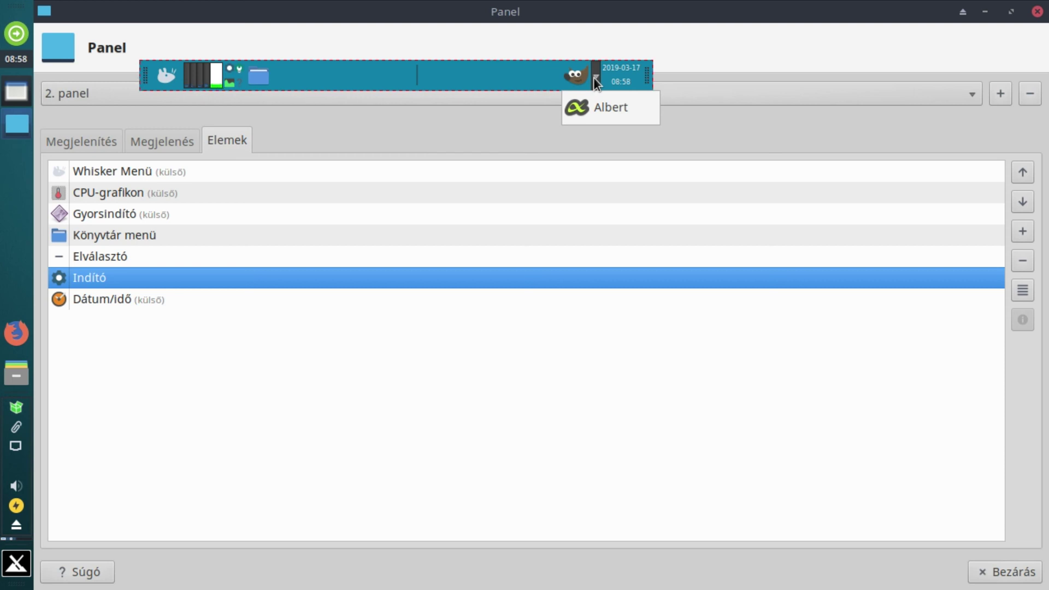
click(465, 71)
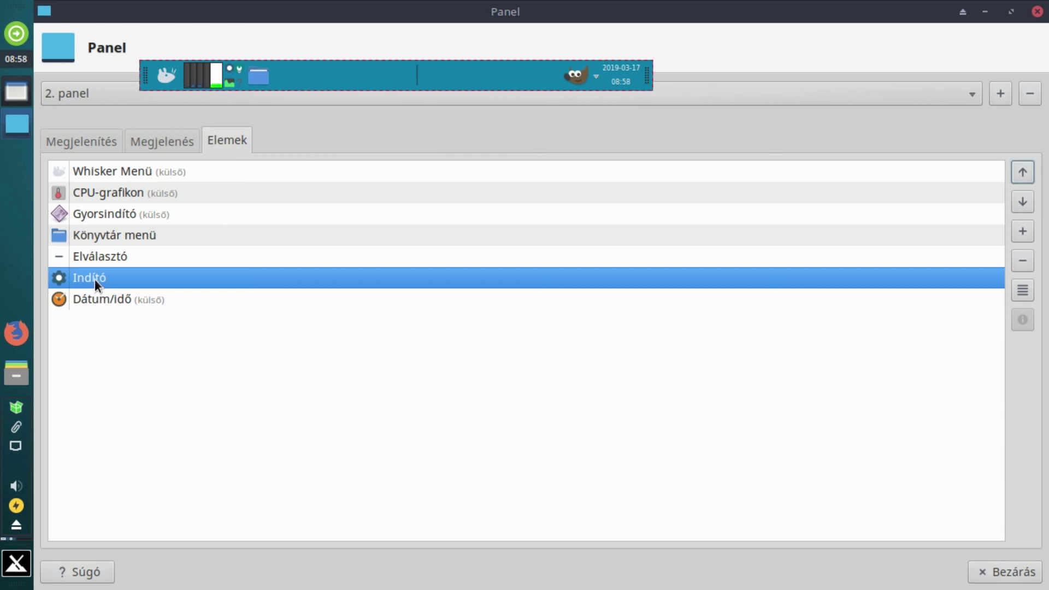
- Add three more Indító items to the second panel and close the list of new items
click(1019, 234)
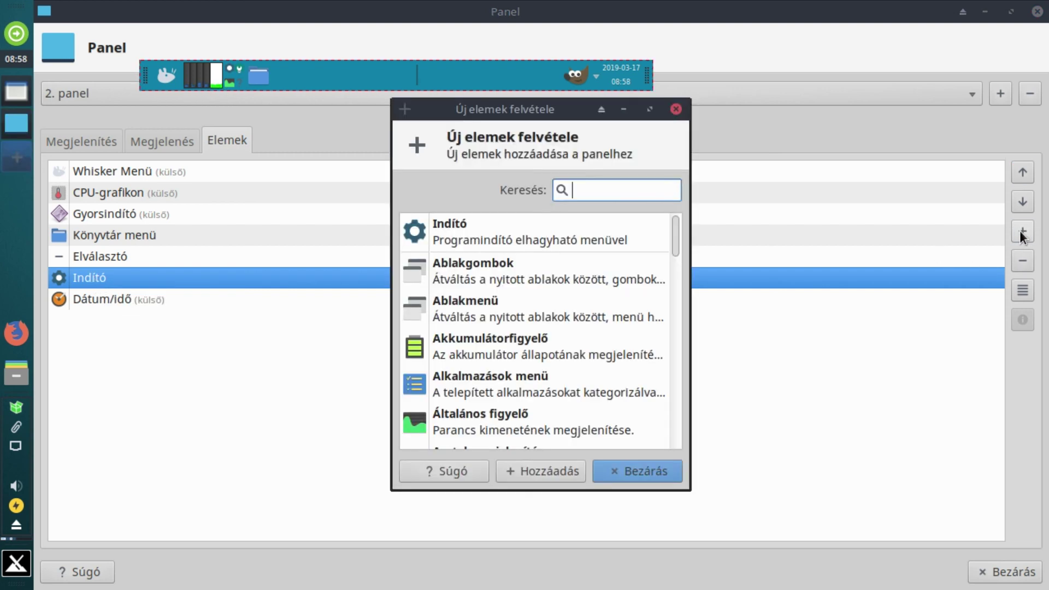
click(503, 228)
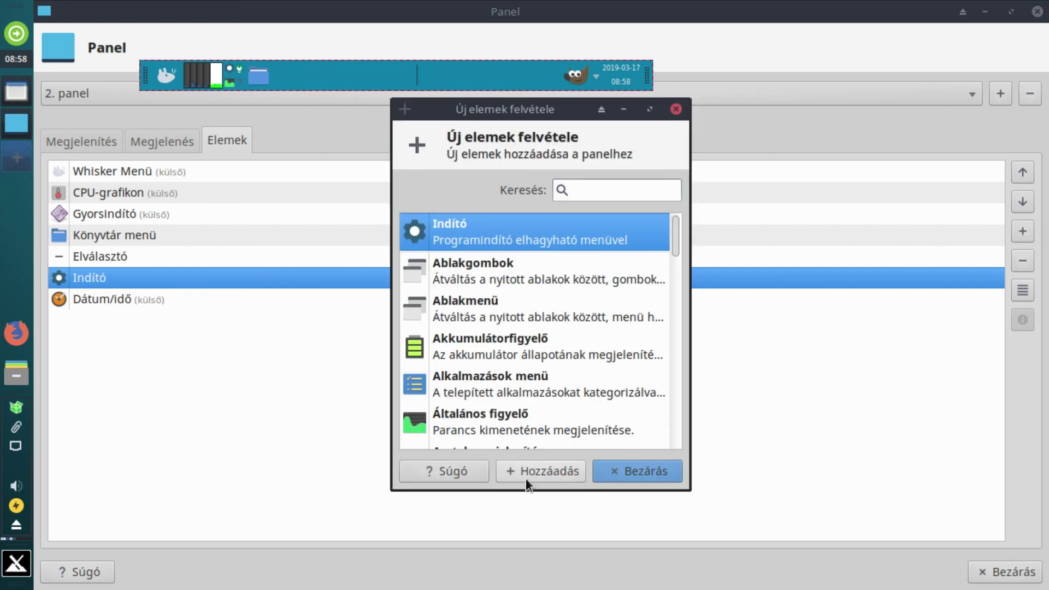
click(549, 467)
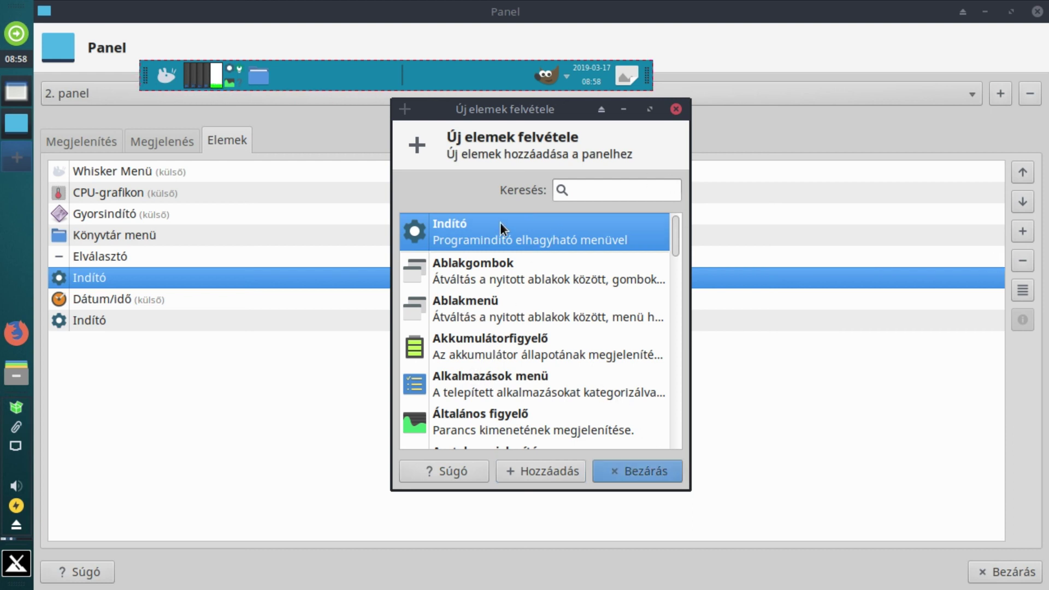
click(530, 469)
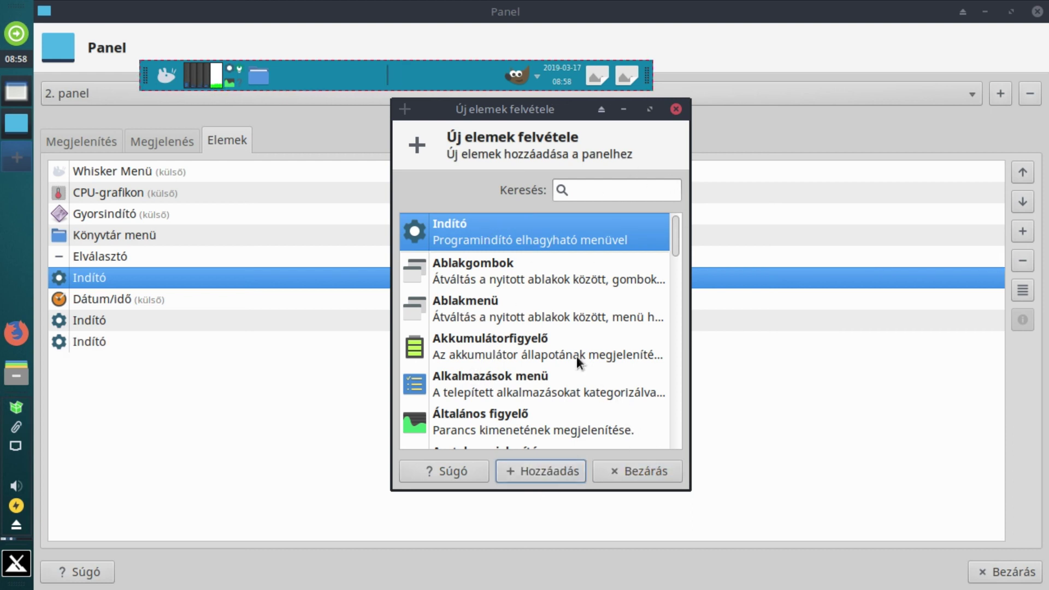
click(513, 471)
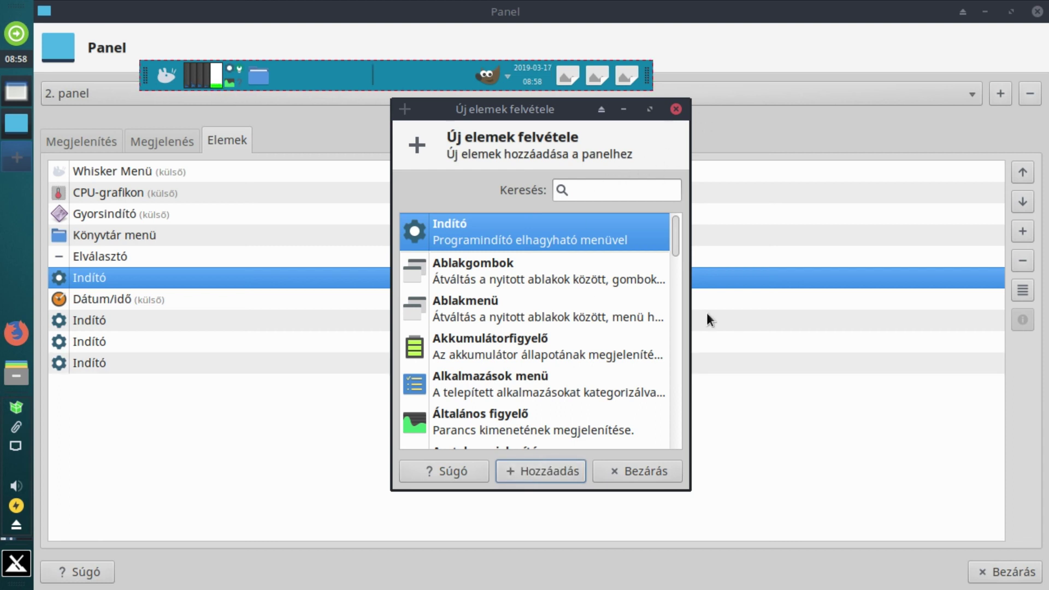
click(623, 476)
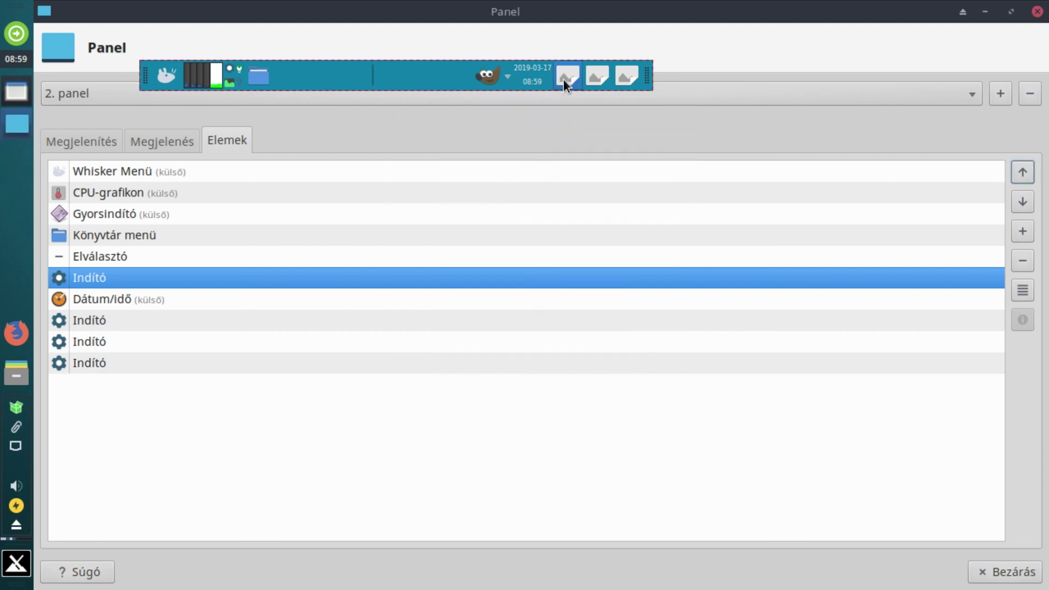
- Move the GIMP launcher up to the first position of the second panel, ahead of Whisker Menü
click(1015, 175)
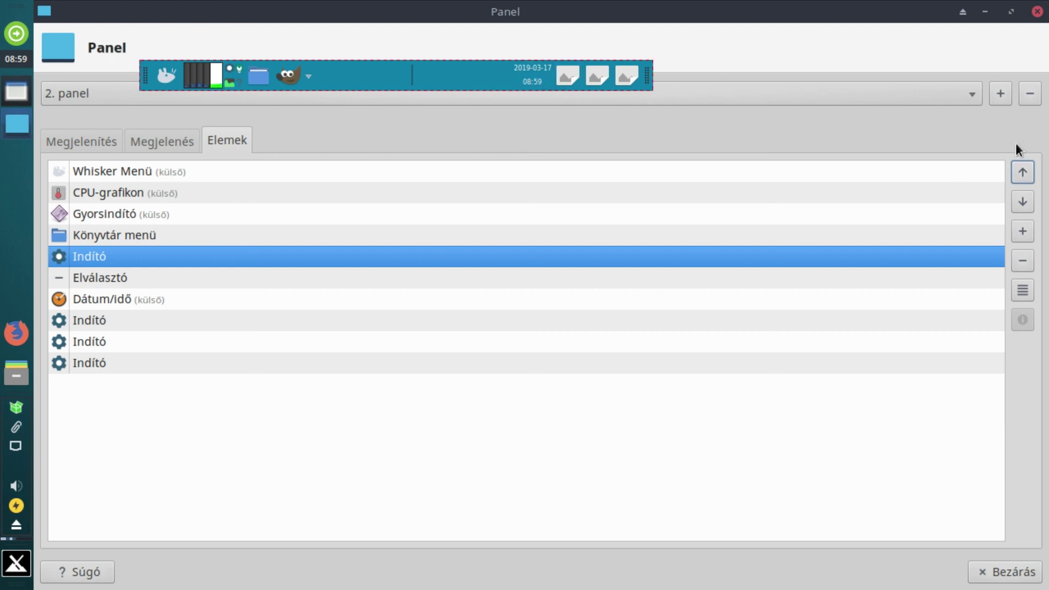
click(1022, 172)
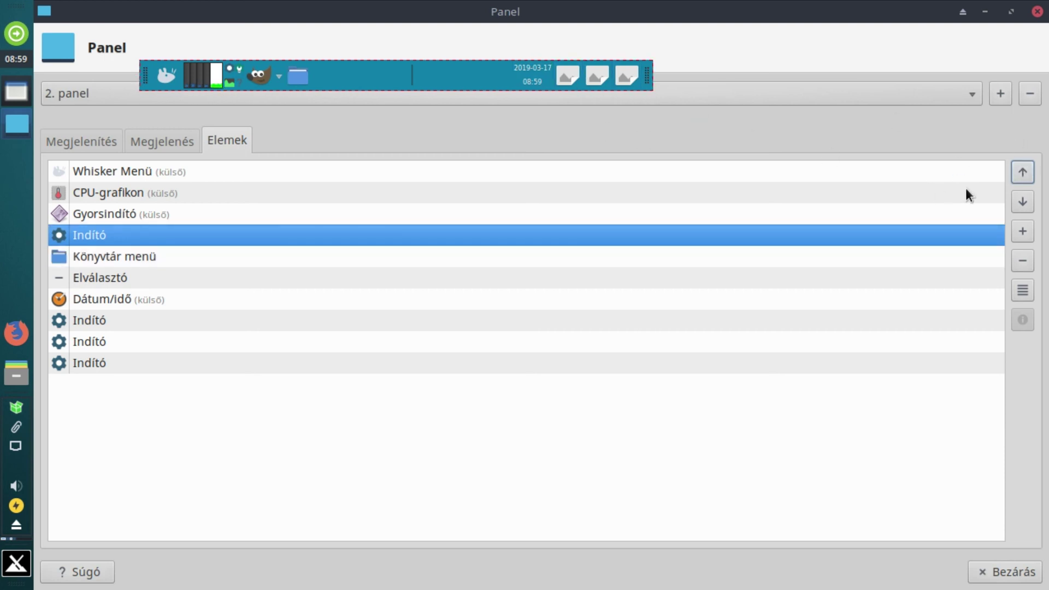
click(1023, 172)
click(1023, 172)
click(1022, 172)
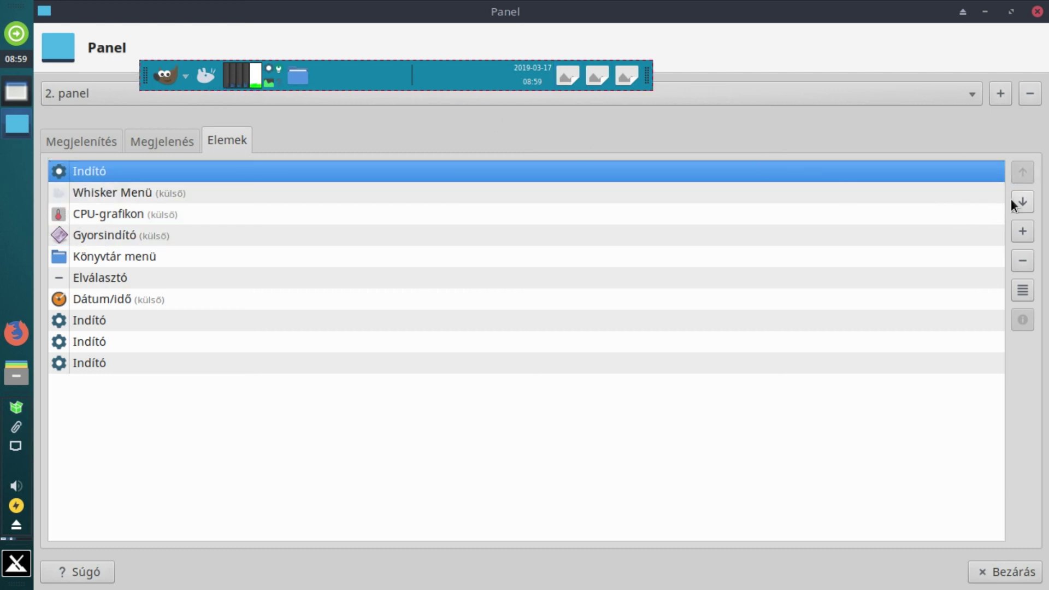
- Move the empty launcher directly after Dátum/idő up to the first position, ahead of the GIMP launcher
click(156, 320)
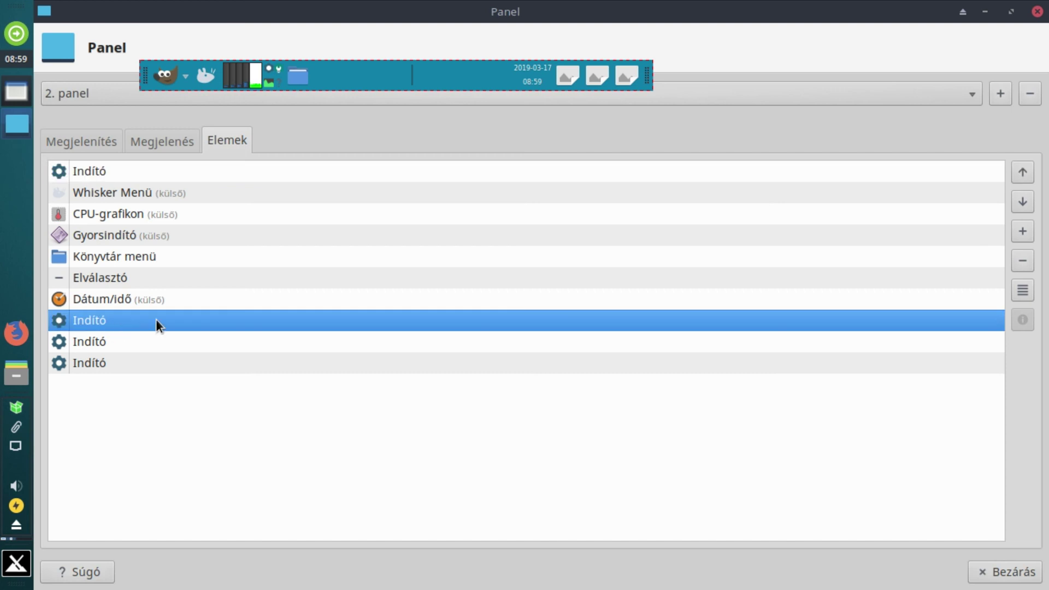
click(1017, 172)
click(1017, 173)
click(1017, 173)
click(1017, 173)
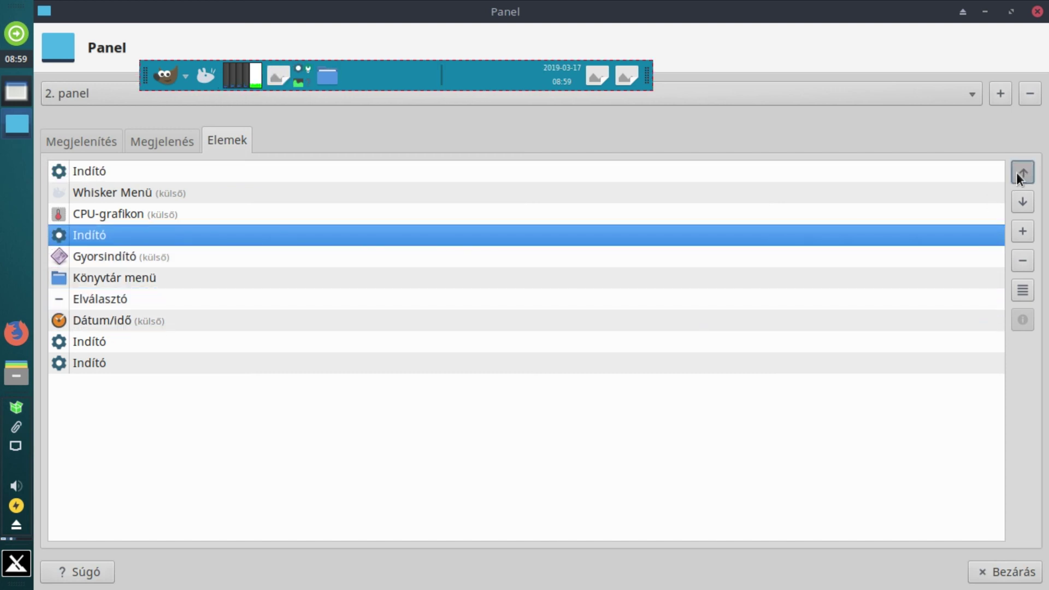
click(1017, 172)
click(1017, 172)
click(1017, 173)
- Move the last empty launcher in the item list up to second position, directly before the GIMP launcher
click(71, 360)
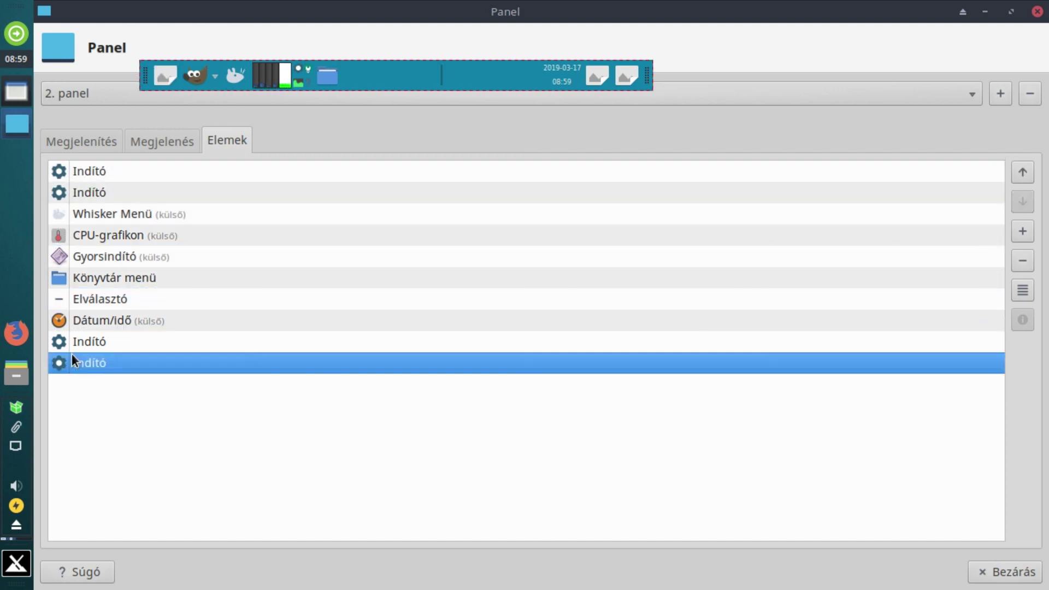
click(1023, 174)
click(1023, 174)
click(1023, 174)
click(1023, 173)
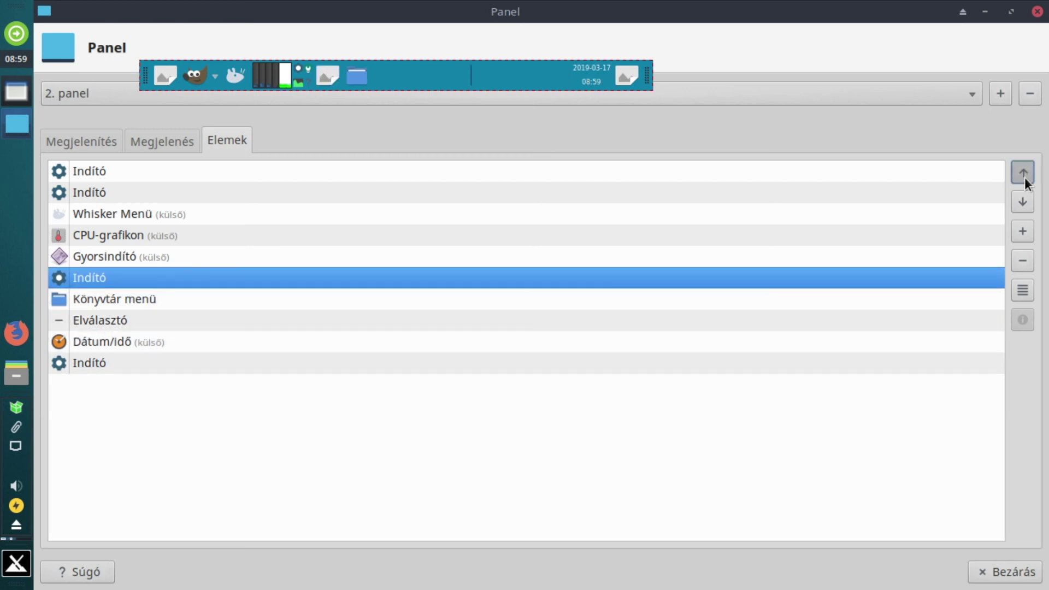
click(1023, 174)
click(1023, 174)
click(1023, 174)
click(1023, 173)
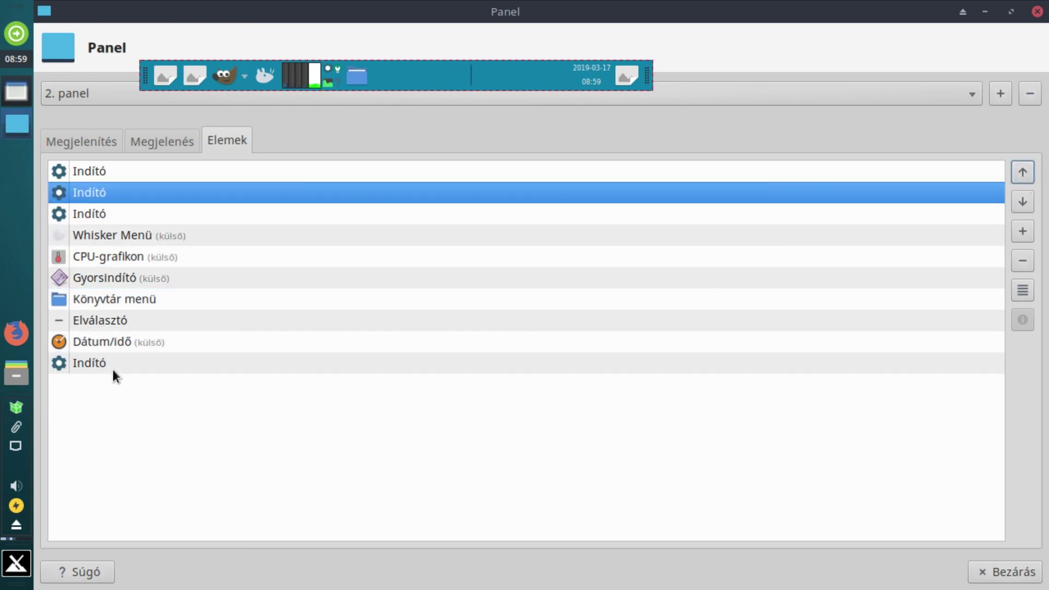
- Move the remaining empty launcher from below Dátum/idő up to third position, directly before the GIMP launcher
click(112, 367)
click(1023, 174)
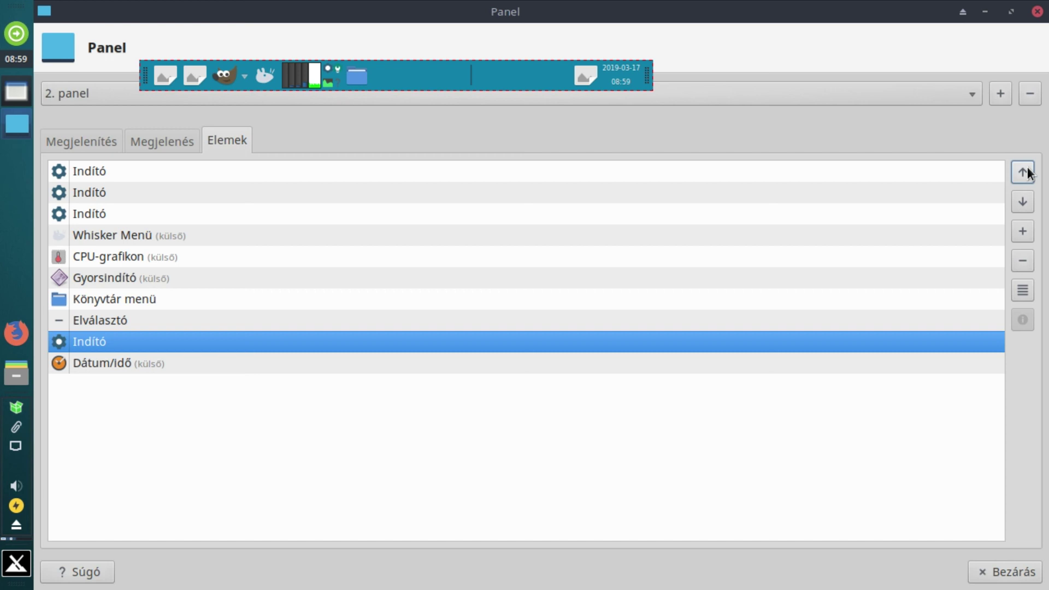
click(1023, 172)
click(1023, 172)
click(1023, 172)
click(1023, 173)
click(1023, 172)
click(1023, 172)
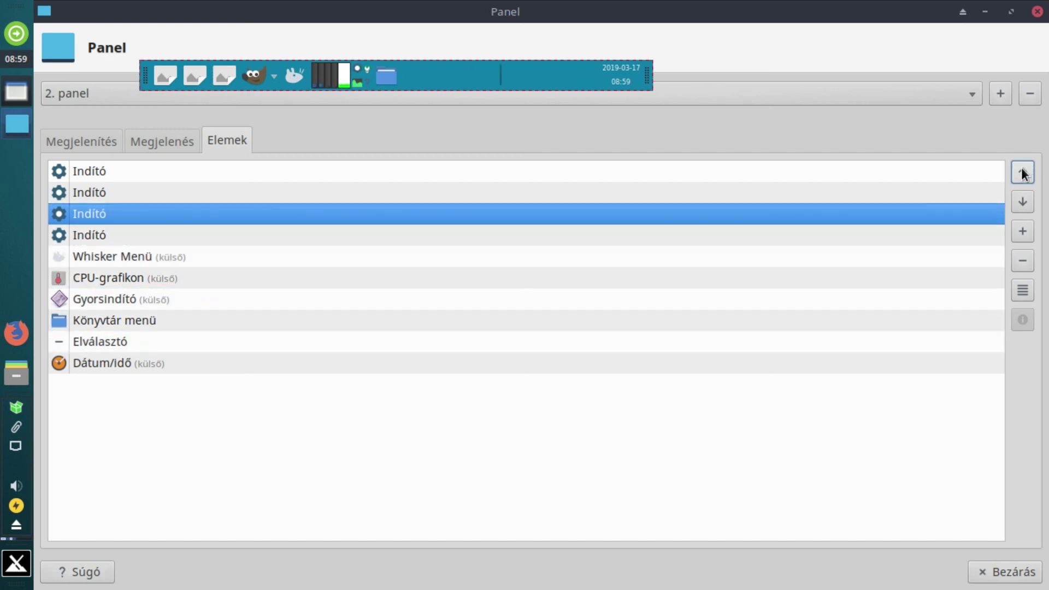
- Move Whisker Menü up to the first position of the second panel, ahead of the four launchers
click(273, 255)
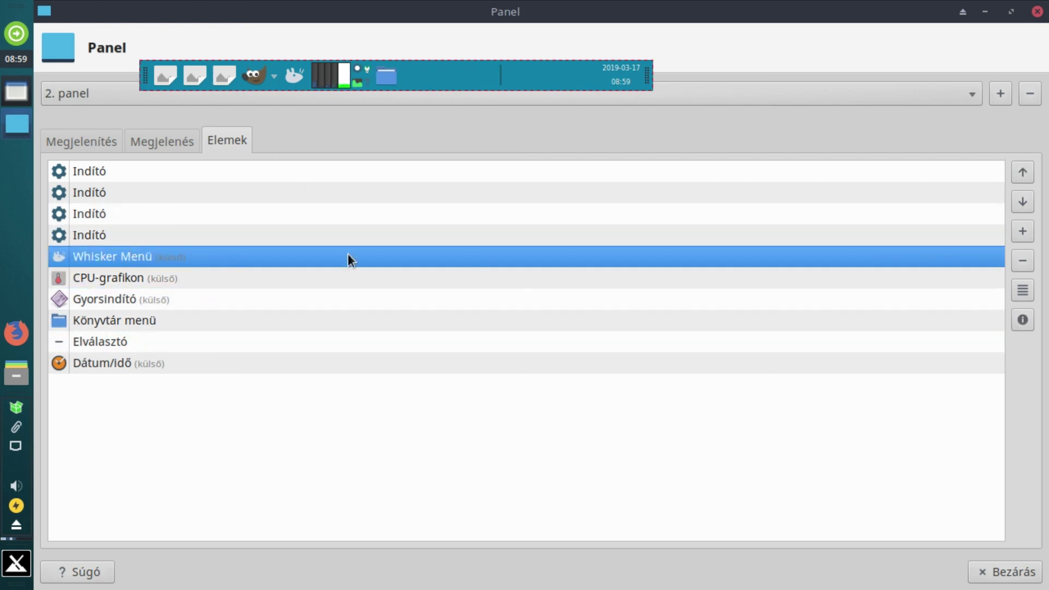
click(1017, 178)
click(1017, 179)
click(1017, 178)
click(1017, 178)
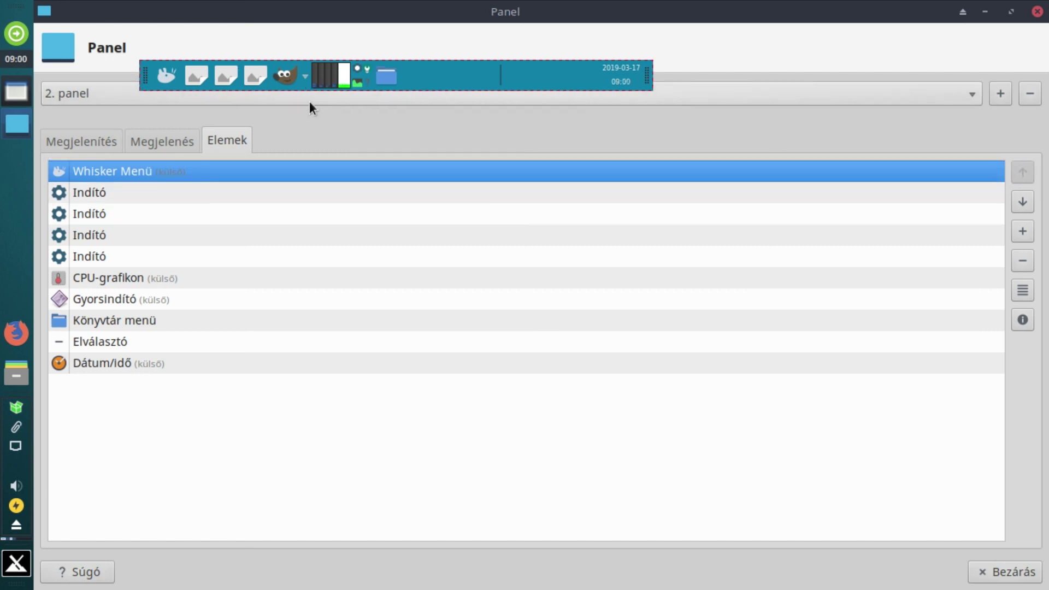
- Assign Archívumkezelő to the second launcher, the empty one directly after Kdenlive, and close that launcher's properties
click(219, 77)
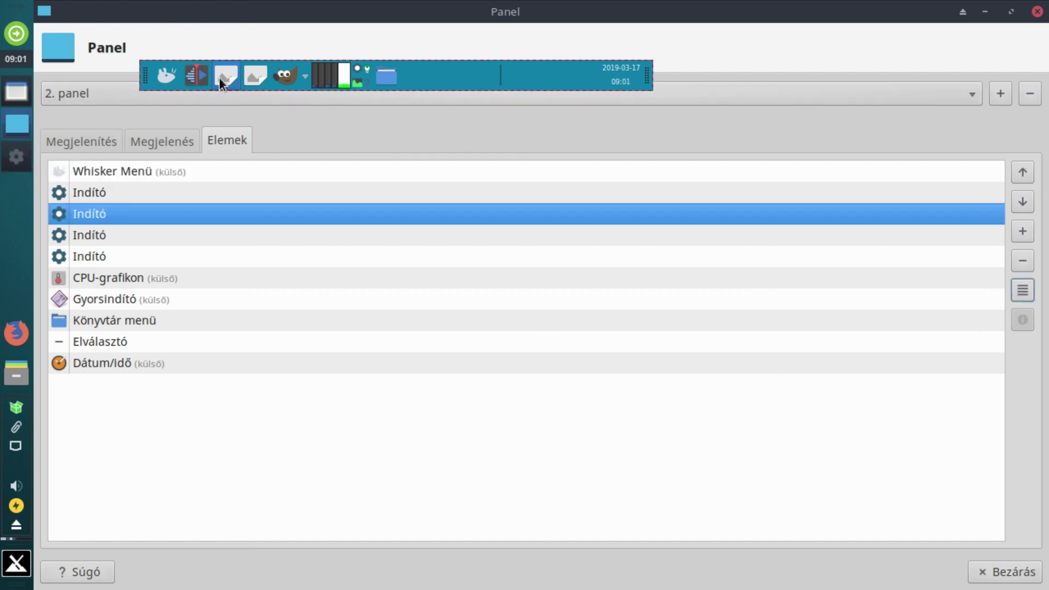
right_click(218, 77)
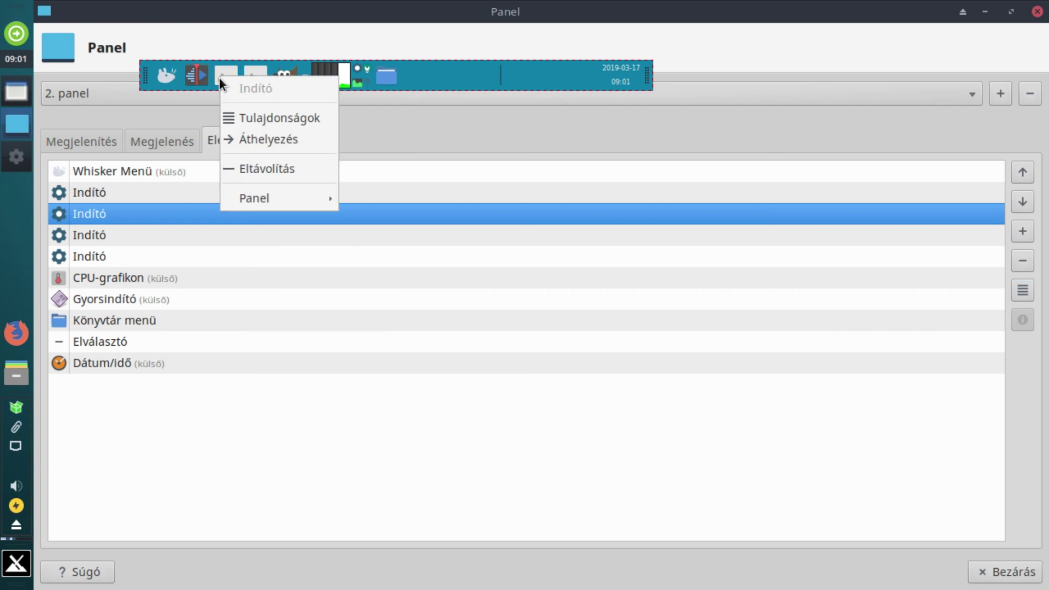
click(251, 125)
click(655, 317)
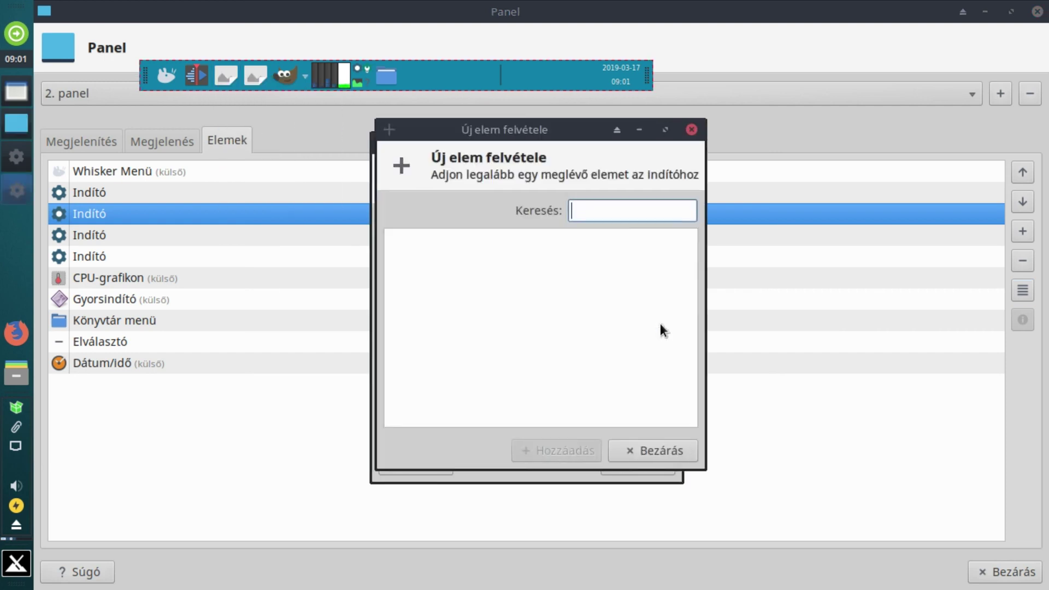
scroll(515, 278, down, 3)
scroll(516, 275, down, 8)
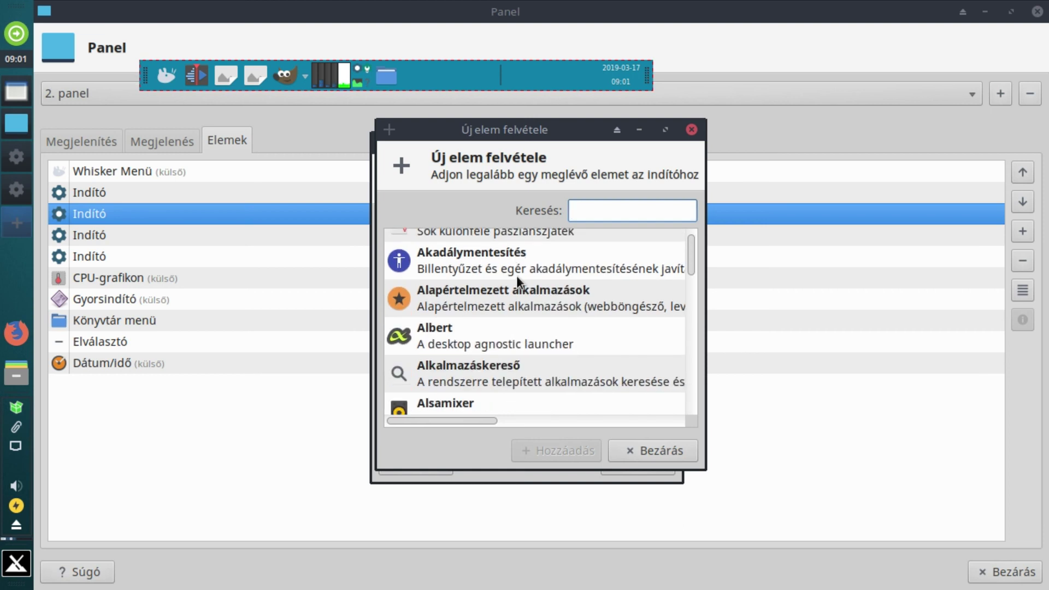
scroll(516, 276, down, 4)
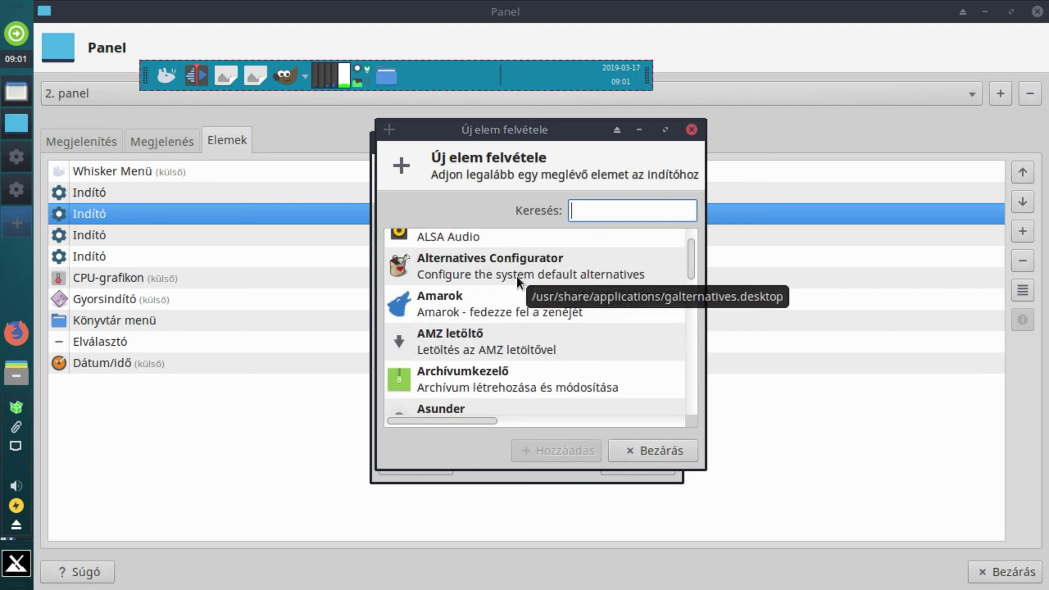
click(515, 280)
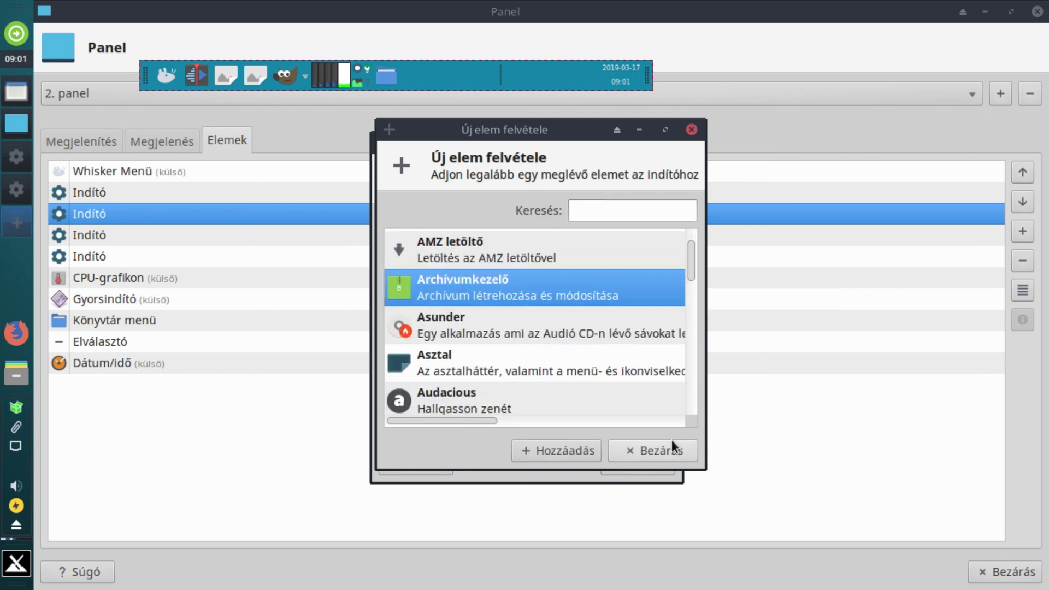
click(568, 448)
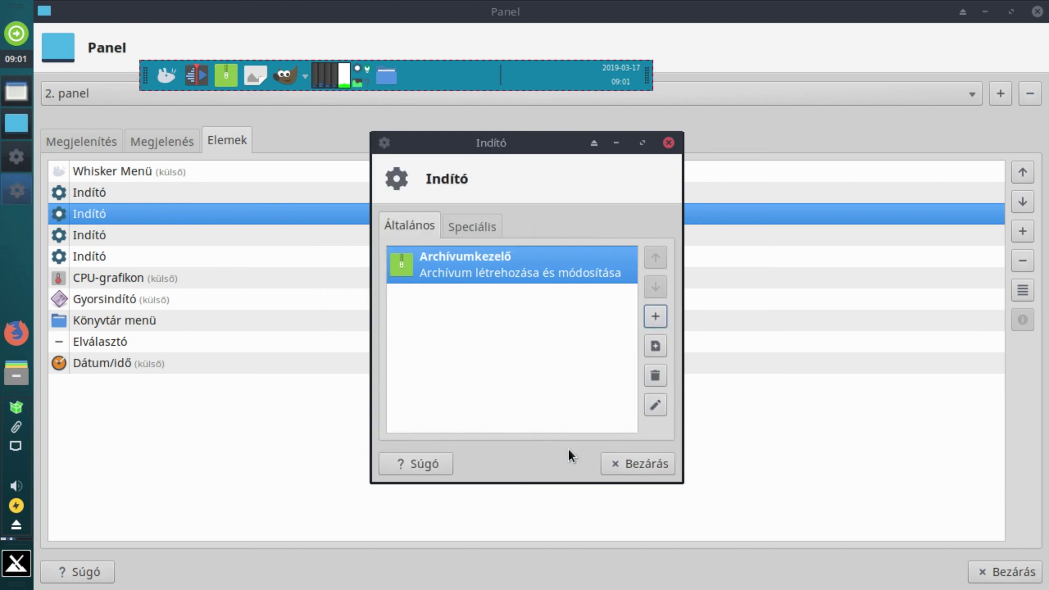
click(632, 457)
- Assign Audacity to the remaining empty launcher directly before GIMP and close its properties
right_click(251, 77)
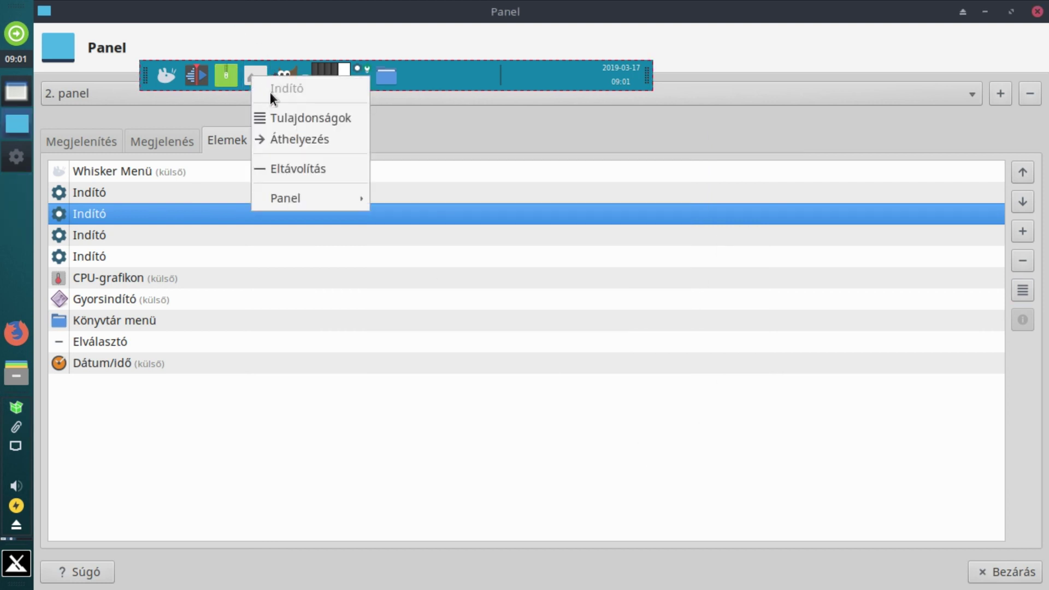
click(284, 112)
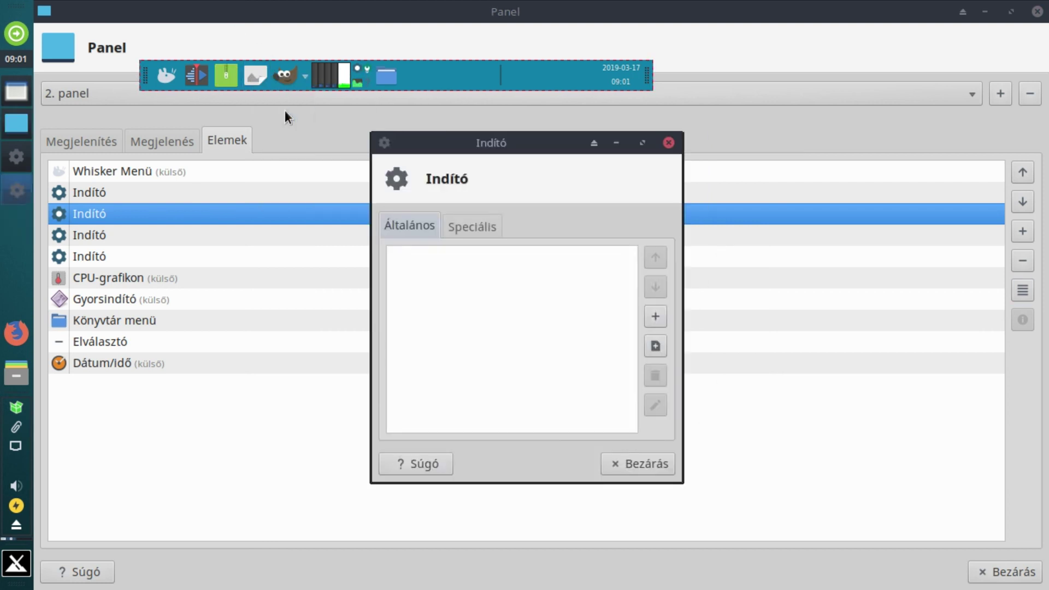
click(653, 318)
scroll(605, 307, down, 3)
scroll(552, 332, down, 10)
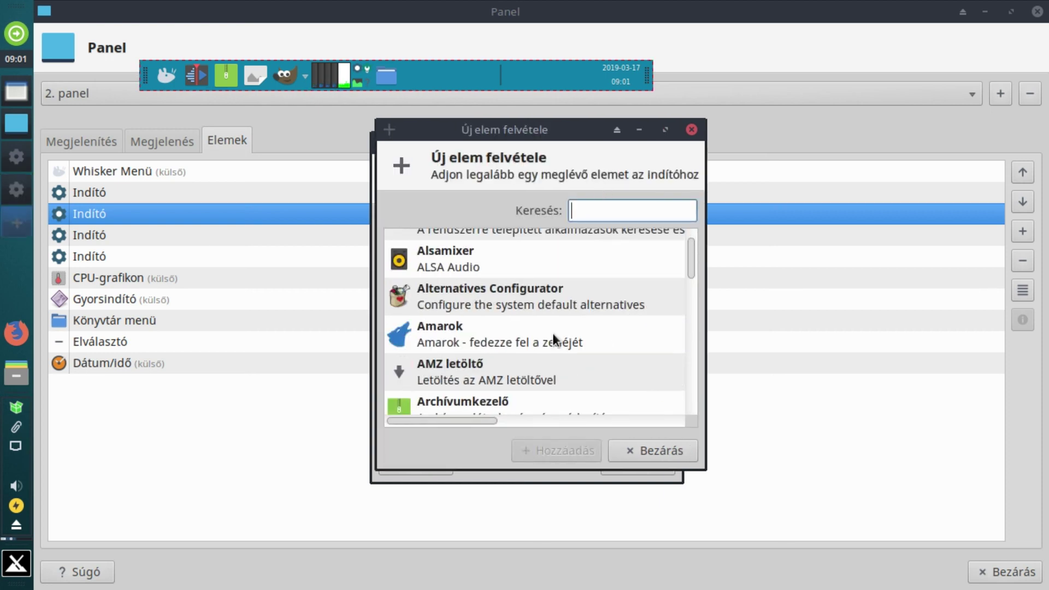
click(467, 345)
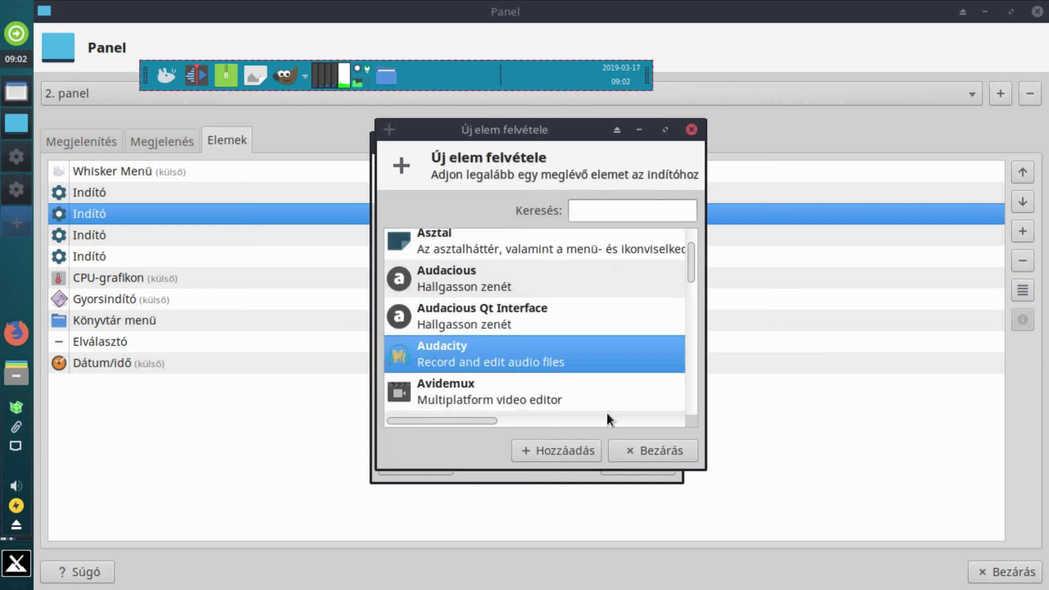
click(549, 450)
click(624, 457)
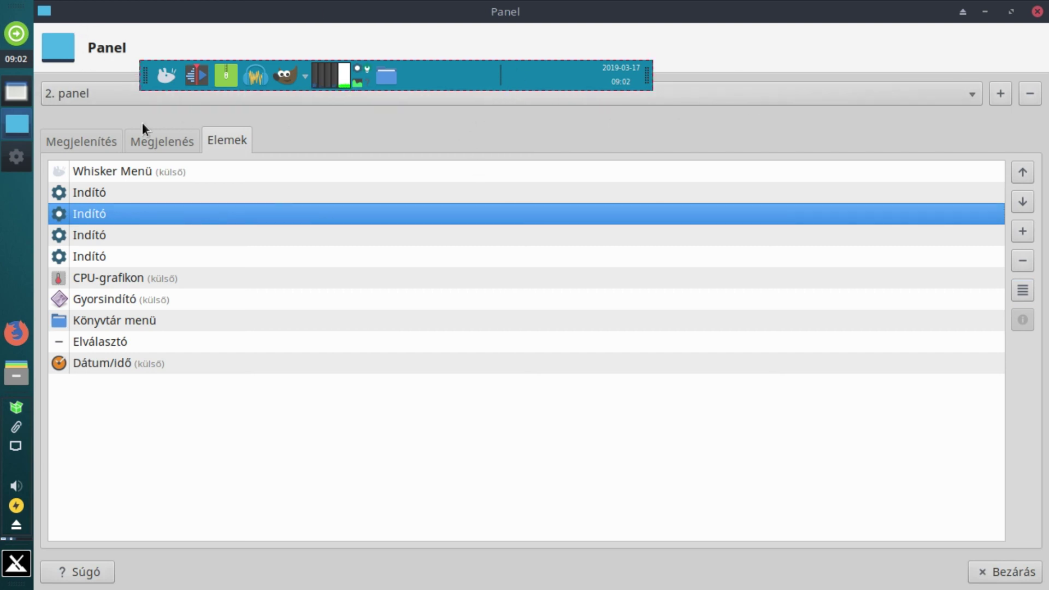
- Lock the second panel in place, then close the panel settings and the Kdenlive launcher's properties
click(85, 139)
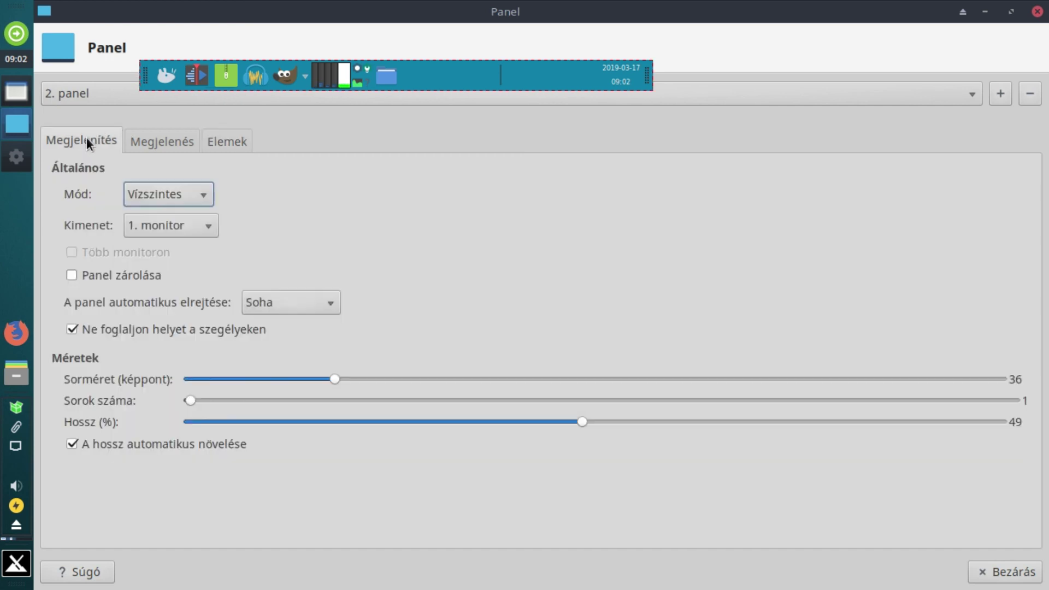
click(86, 279)
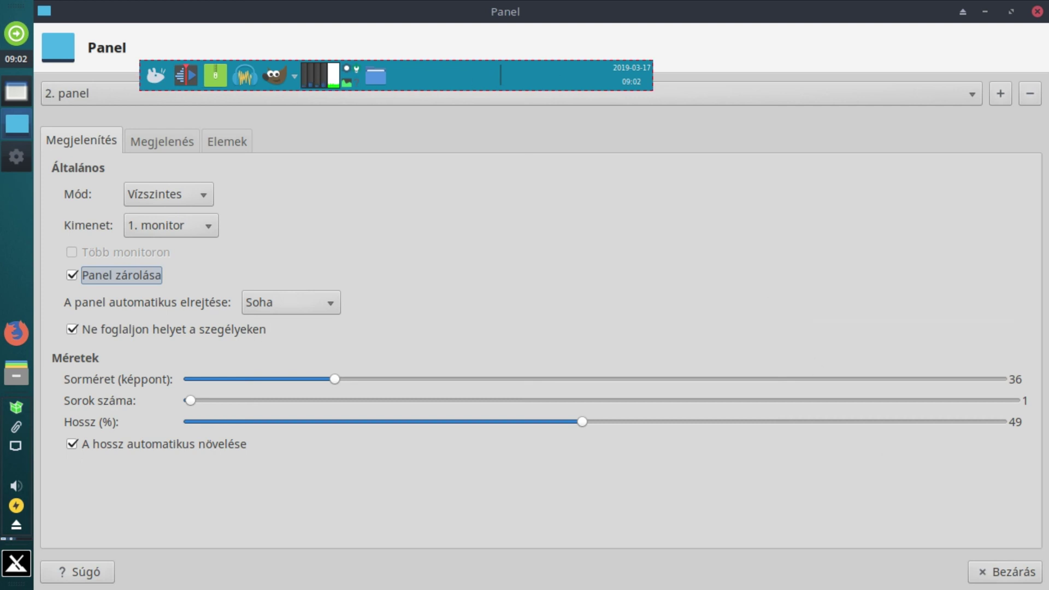
click(1011, 576)
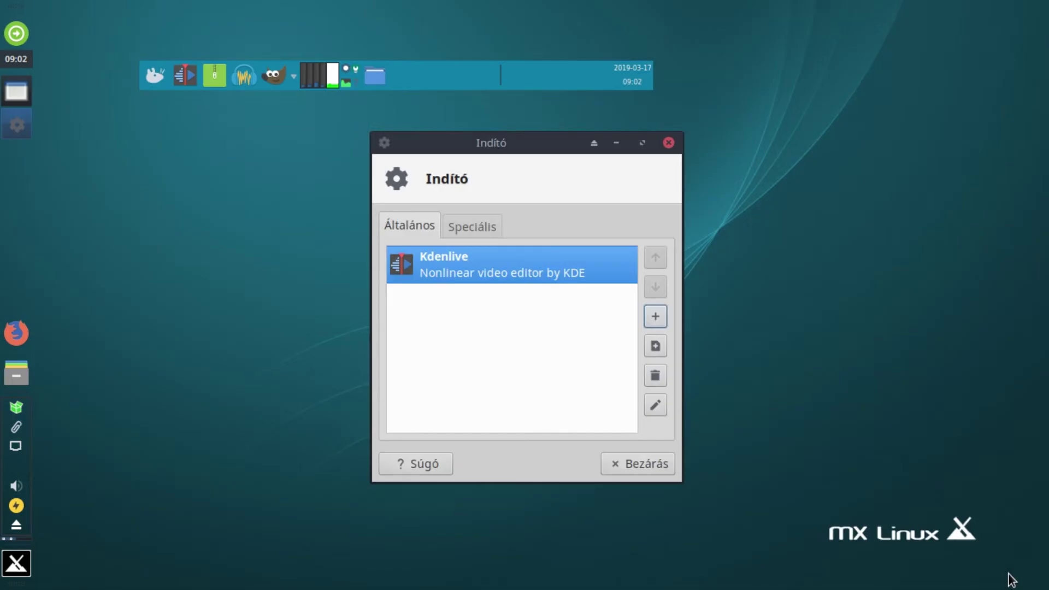
click(650, 463)
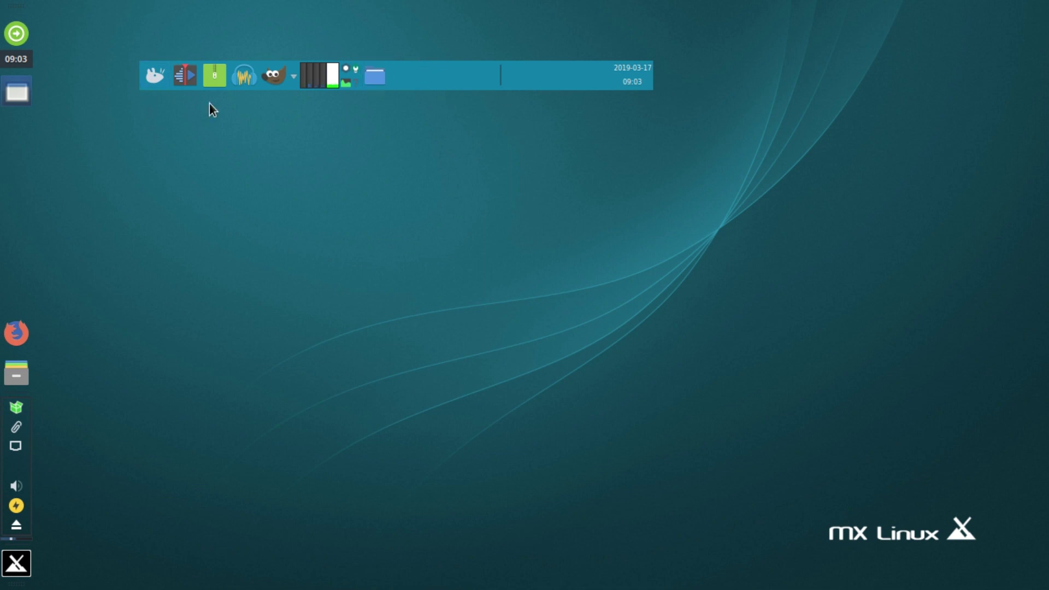
- Reopen the second panel's settings, unlock the panel and turn off Ne foglaljon helyet a szegélyeken
right_click(441, 77)
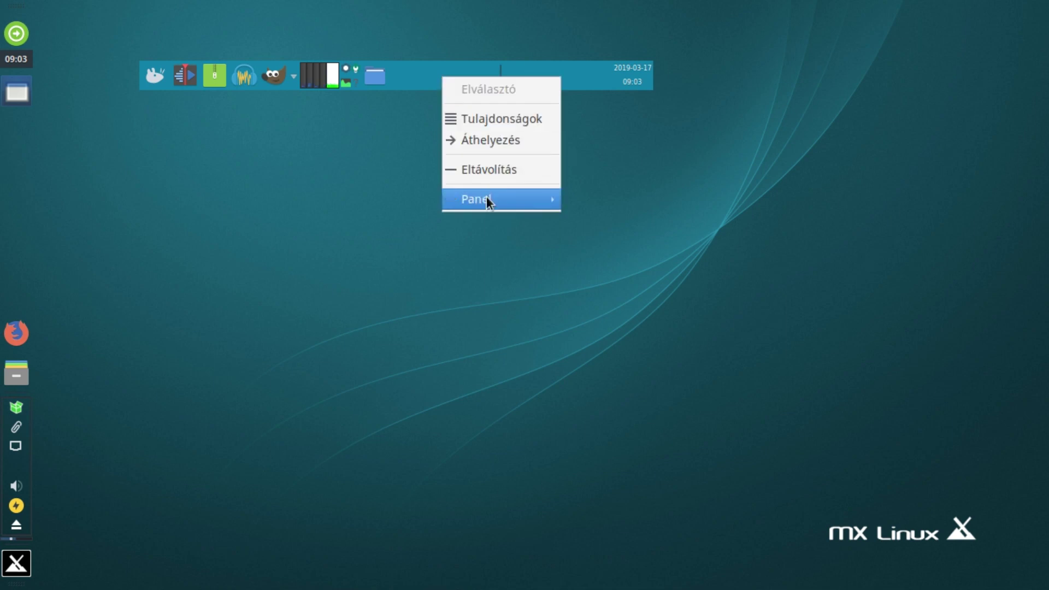
mouse_move(486, 197)
click(659, 226)
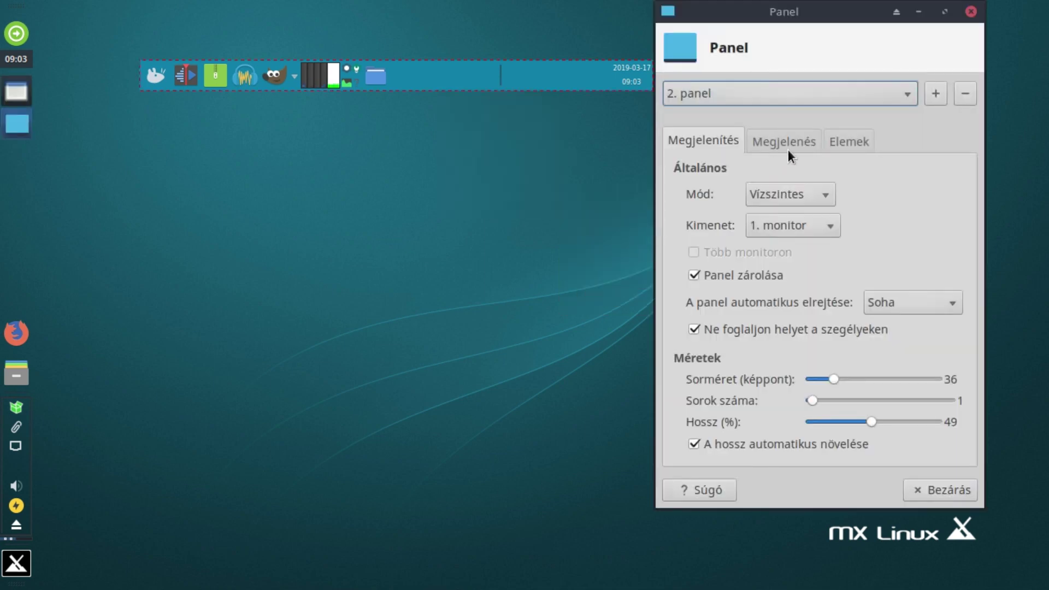
click(744, 275)
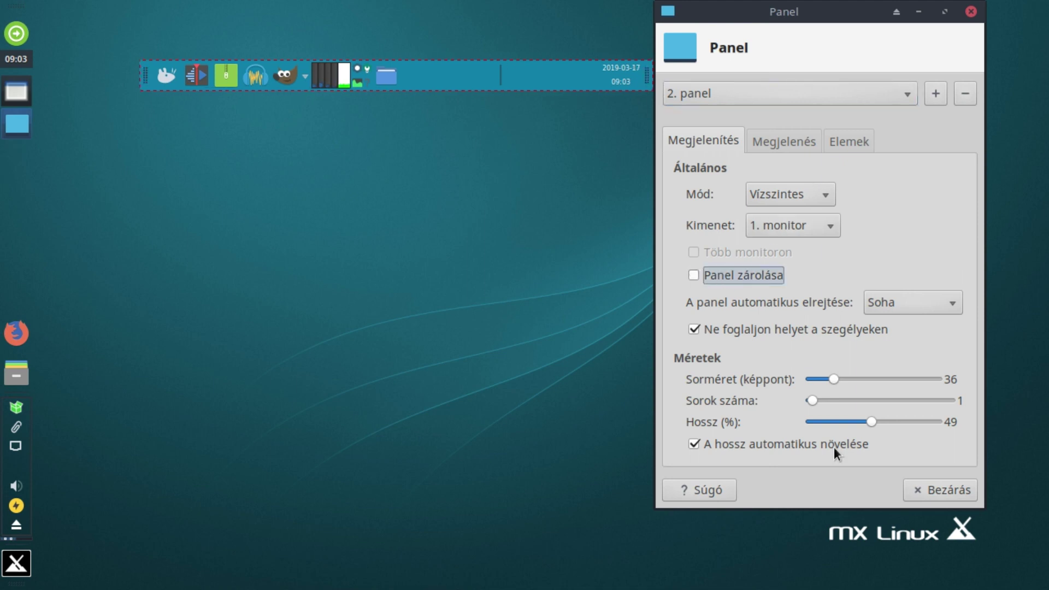
click(694, 329)
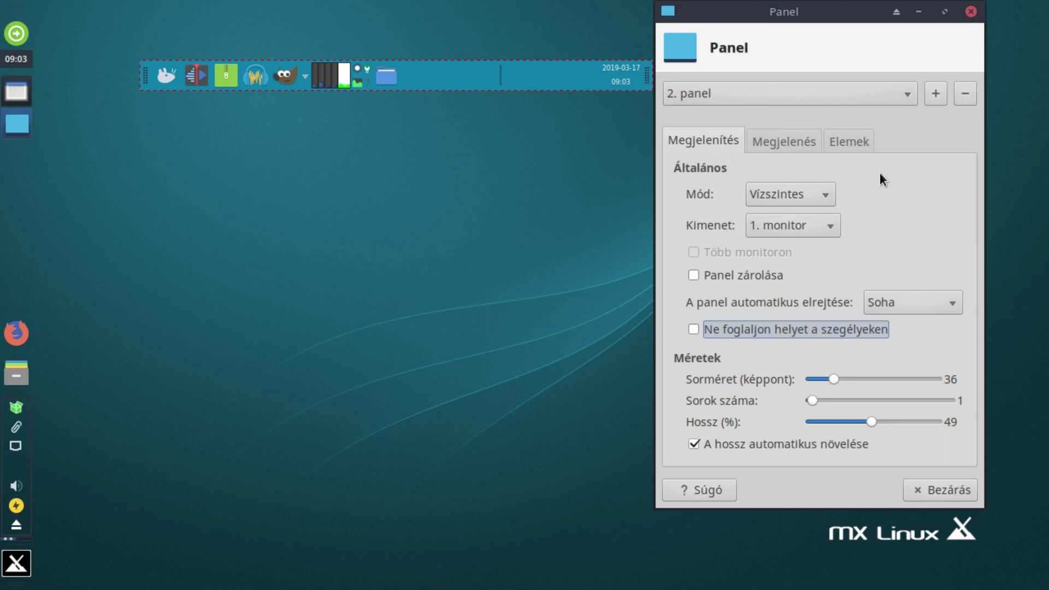
- Lower the background alpha of the second panel until it is fully transparent, close the settings, and close the Kdenlive window
click(779, 142)
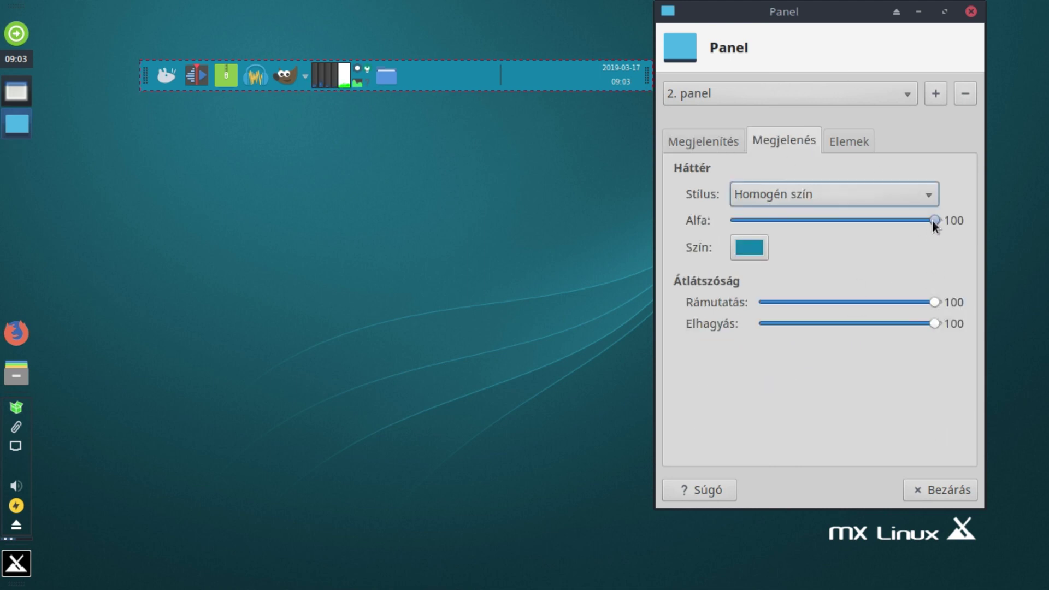
drag(932, 219, 677, 218)
click(933, 488)
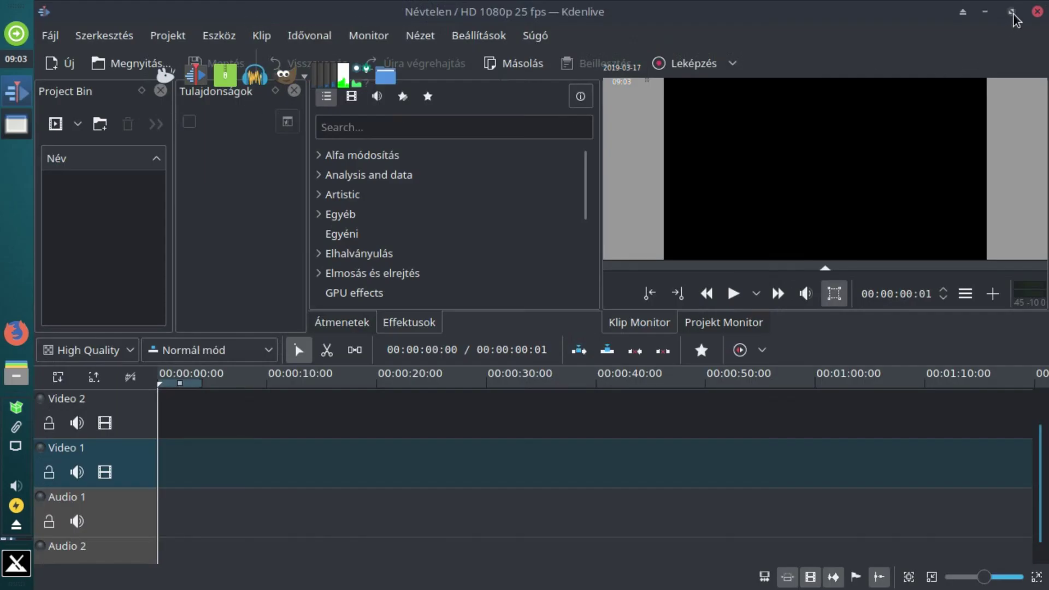
click(1038, 11)
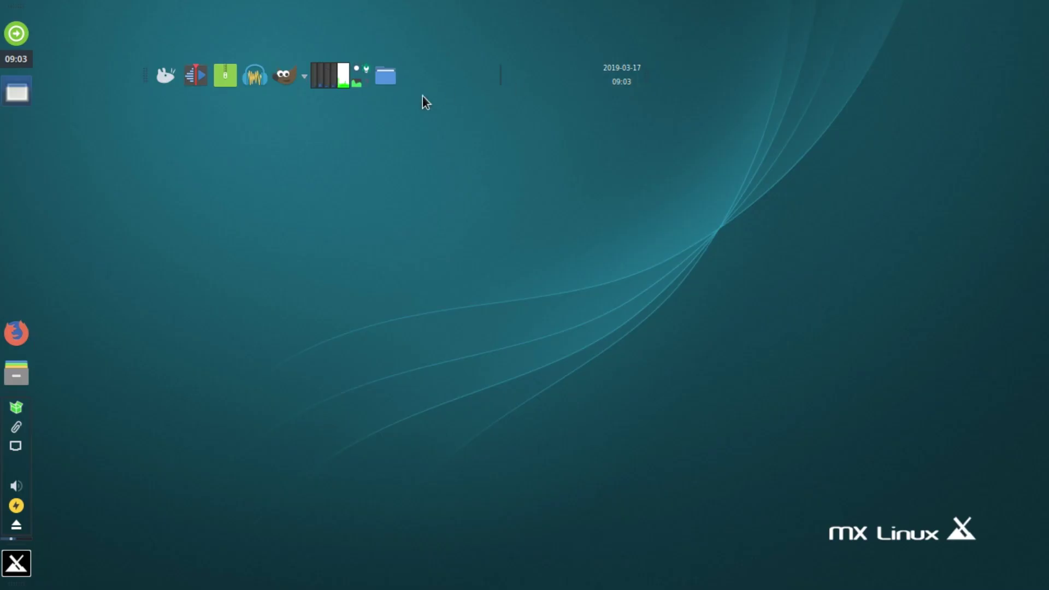
- Reopen the panel settings and remove the second panel together with its plugin settings
click(153, 76)
click(158, 76)
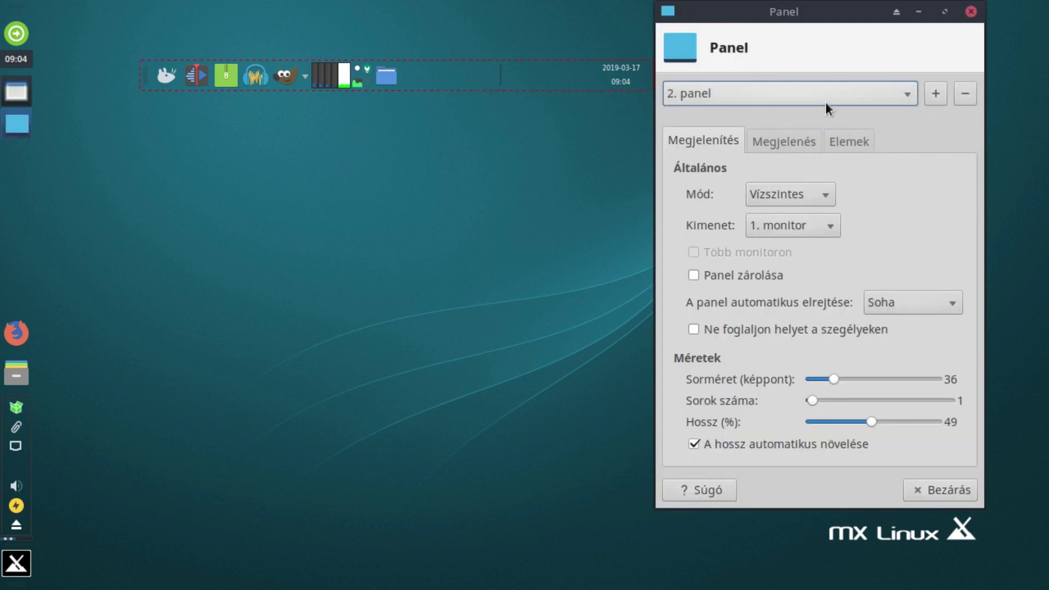
click(963, 93)
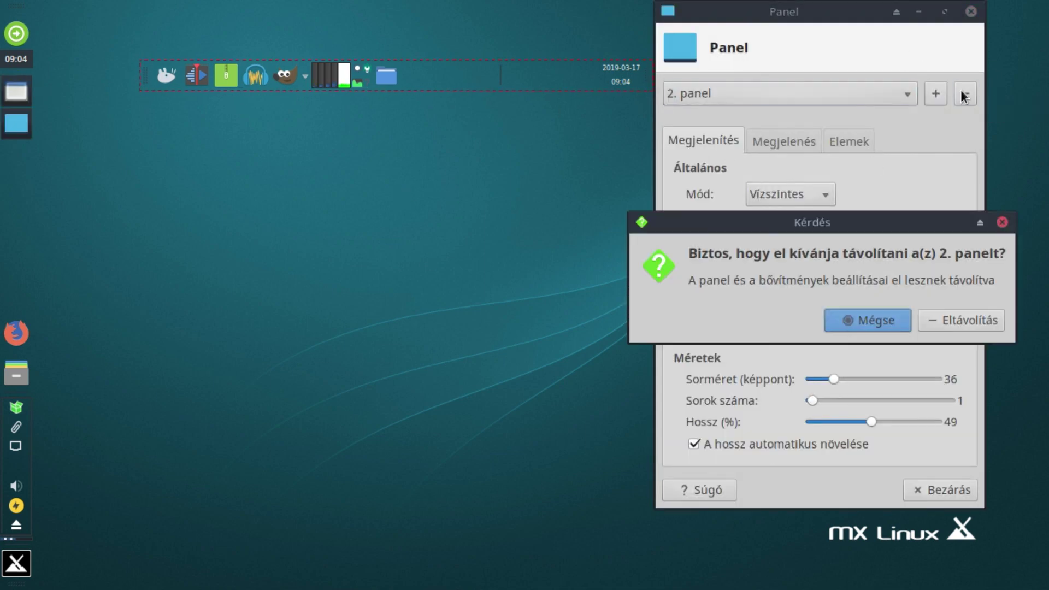
click(984, 319)
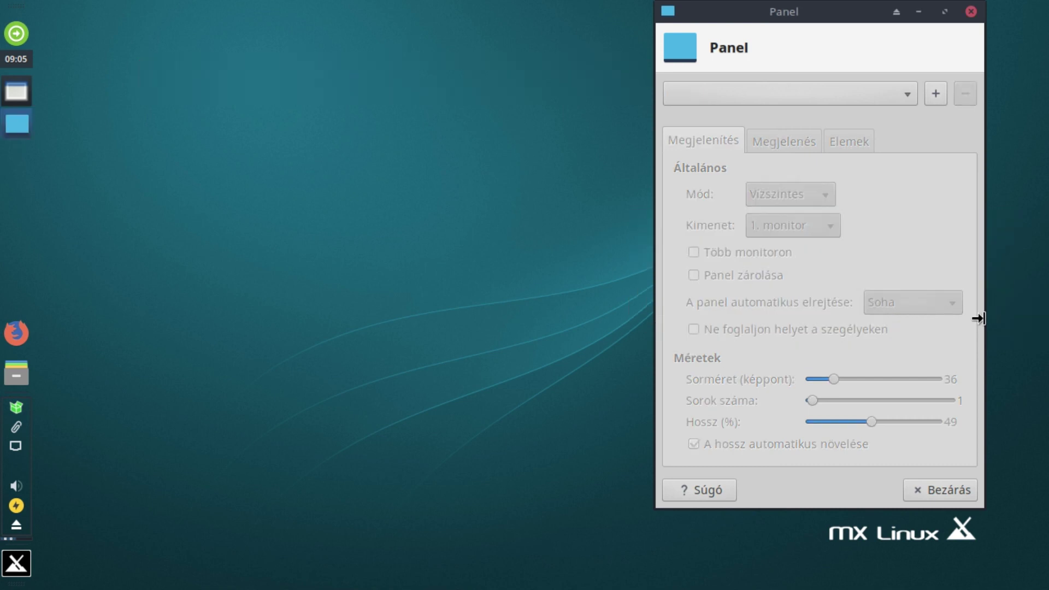